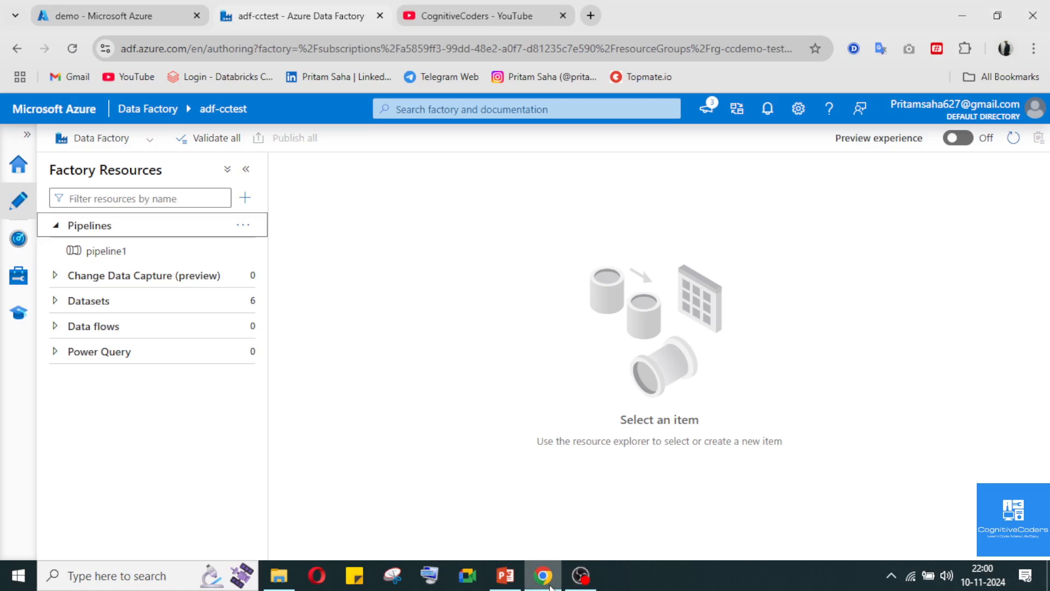
pyautogui.click(550, 586)
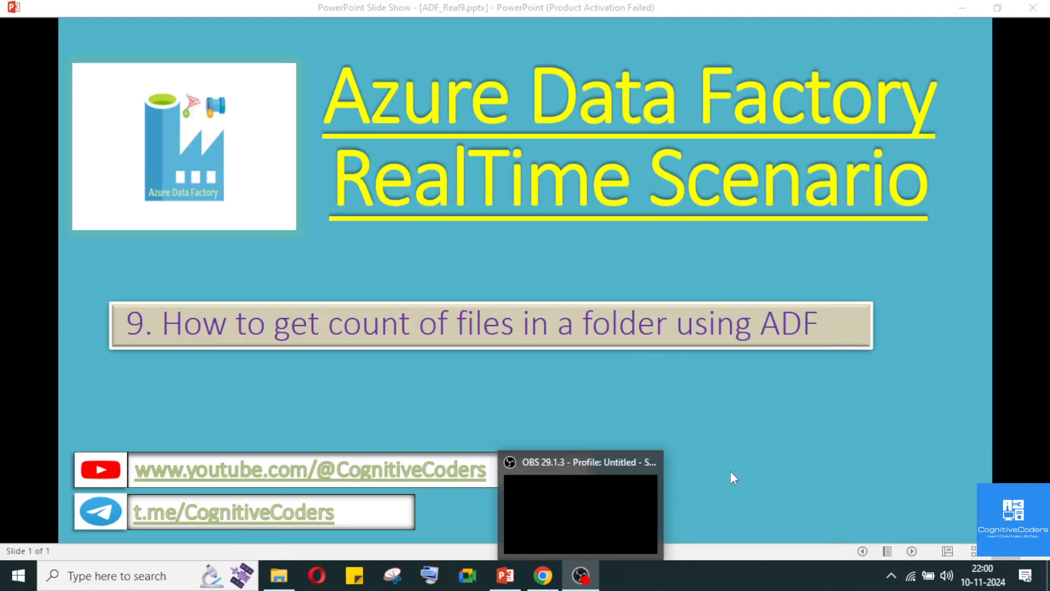
pyautogui.click(584, 585)
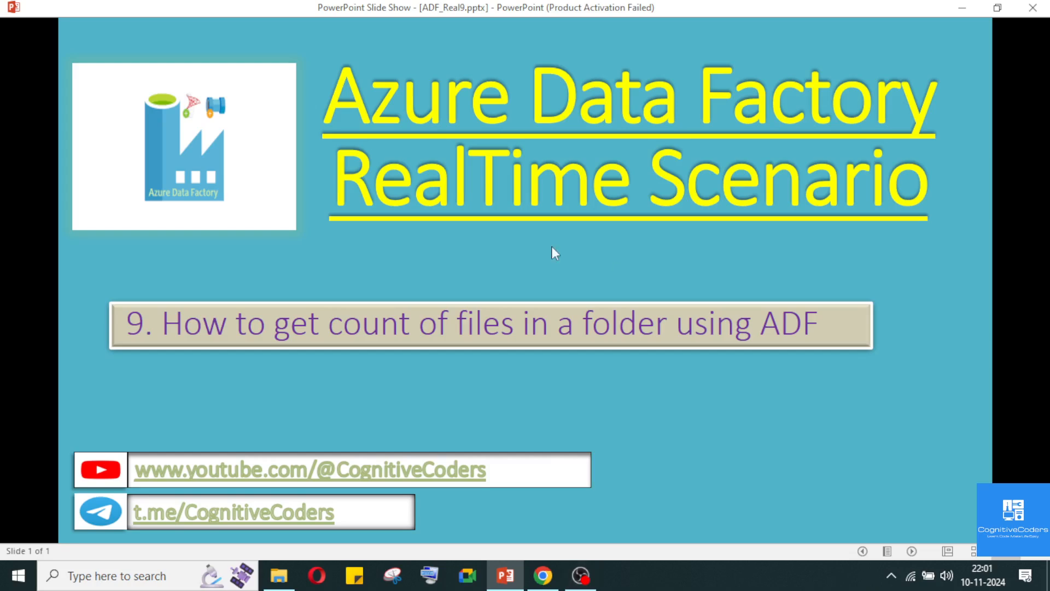
# Switch to the browser and examine the files in the demo container's source folder, returning to the container root
pyautogui.hotkey('alt', 'Tab')
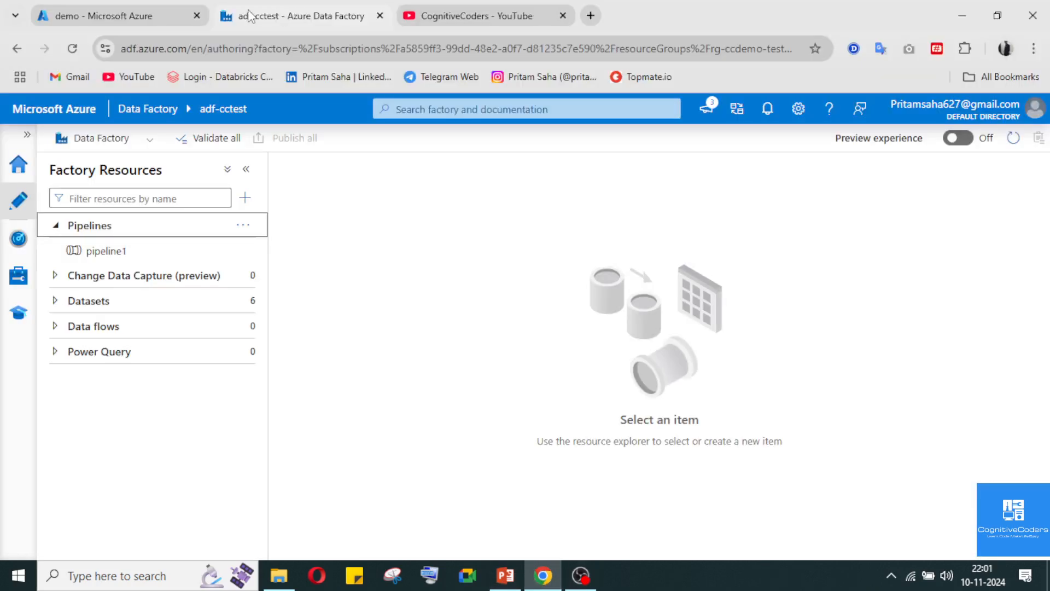
pyautogui.click(123, 15)
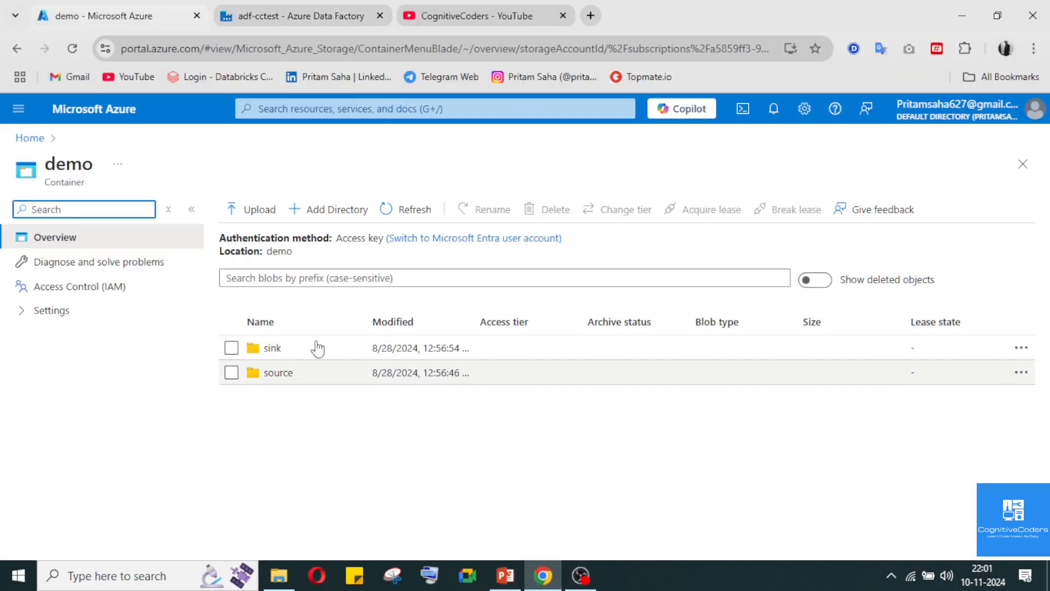
pyautogui.click(273, 374)
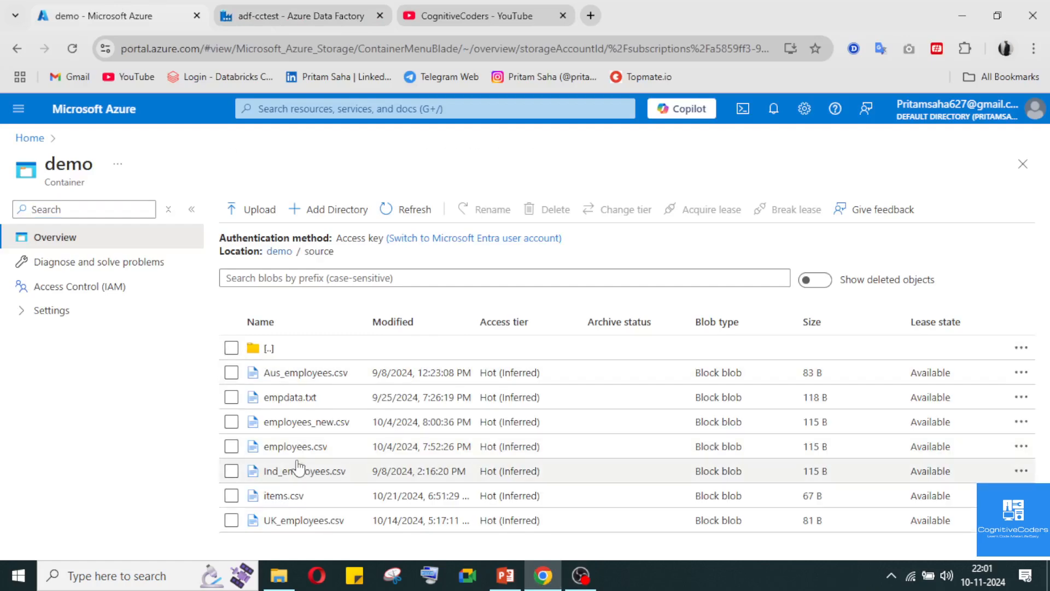
pyautogui.click(285, 253)
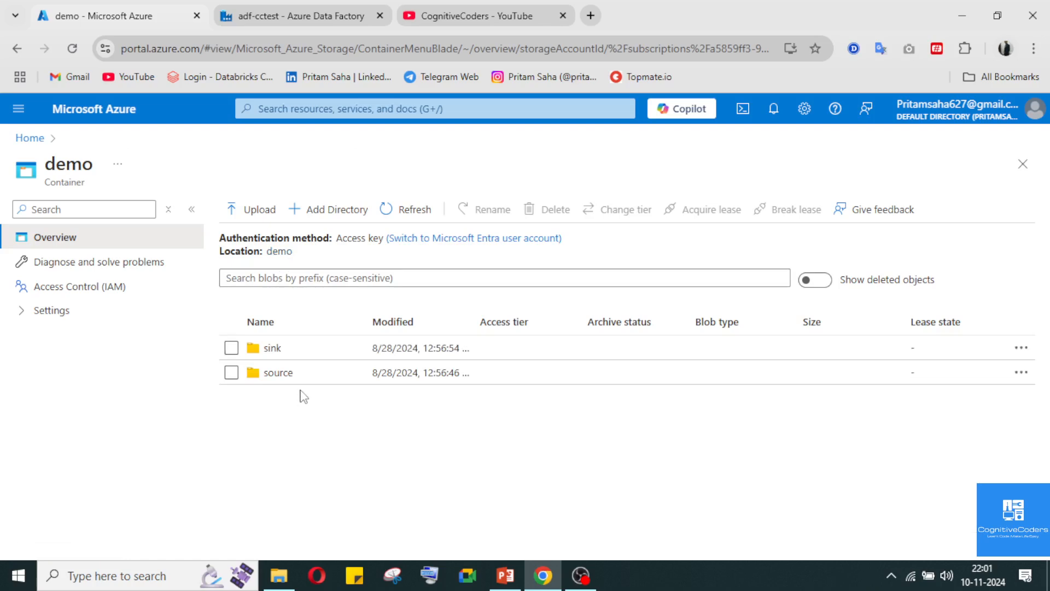
# Create a new pipeline in the adf-cctest data factory
pyautogui.click(275, 18)
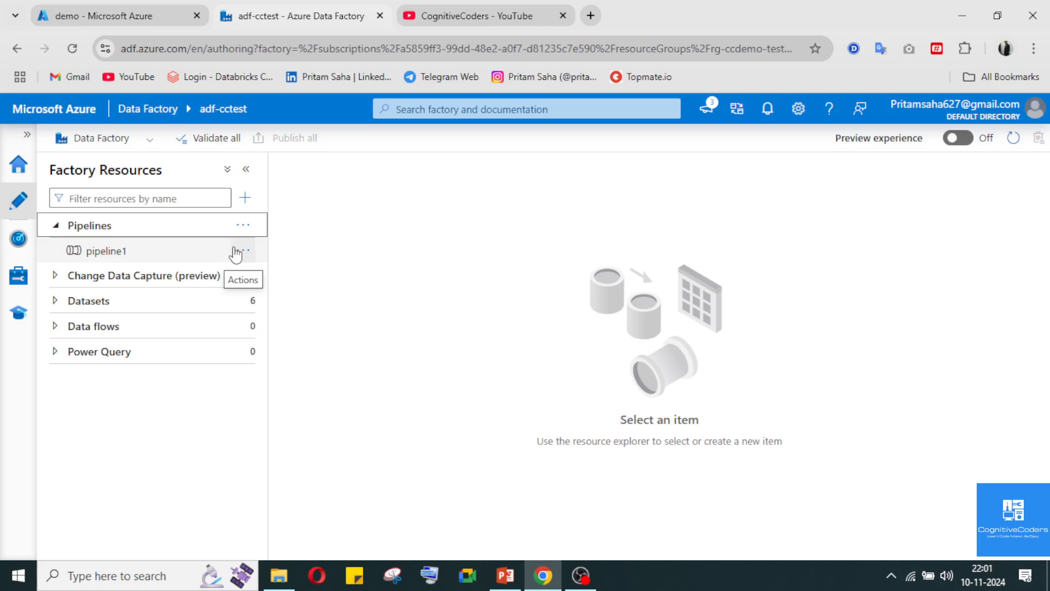
pyautogui.click(243, 252)
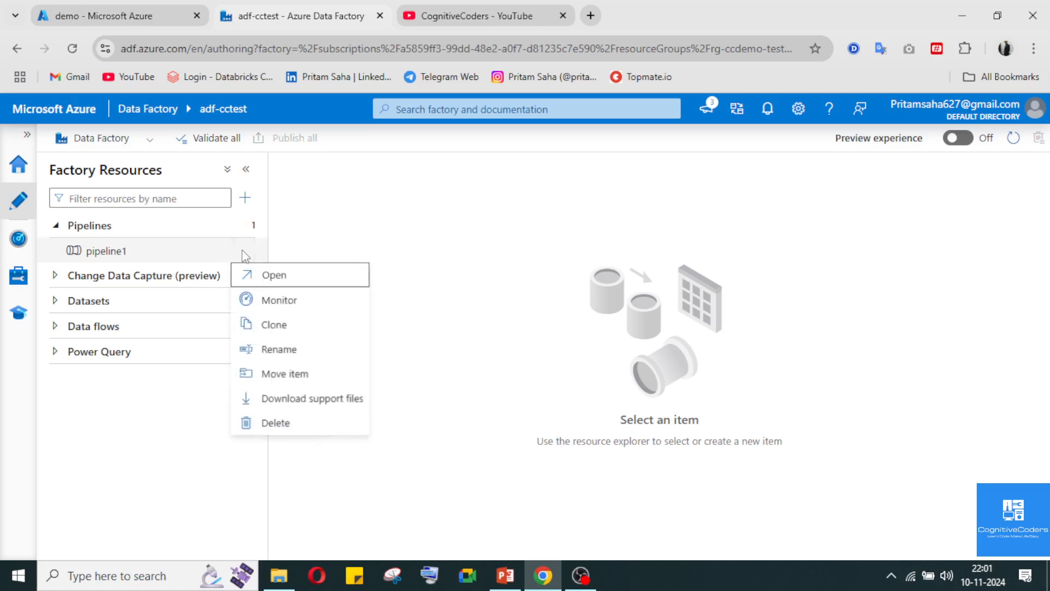
pyautogui.click(359, 221)
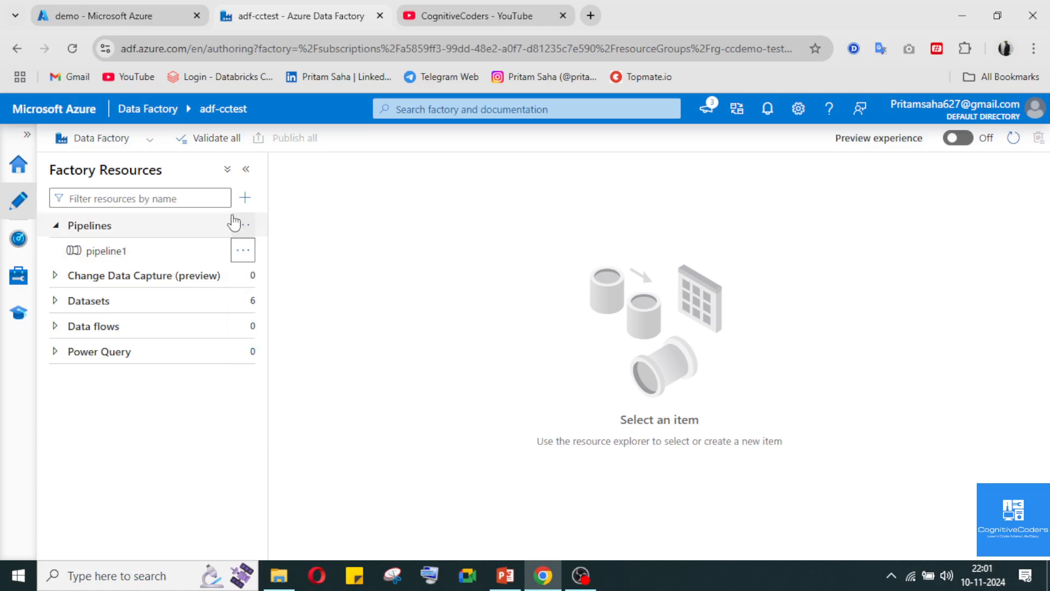
pyautogui.click(240, 226)
pyautogui.click(330, 251)
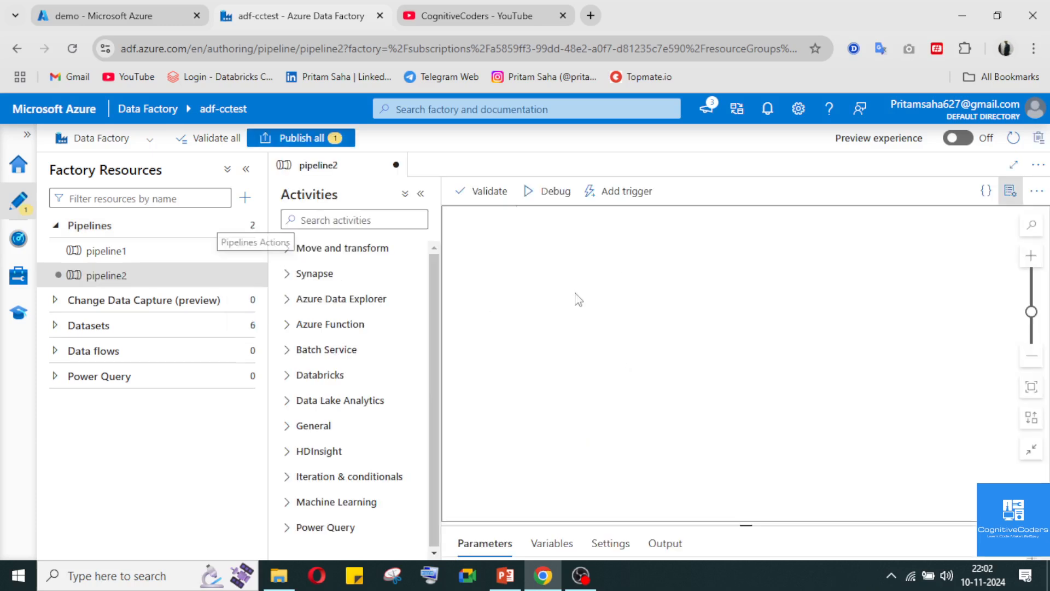
# Find the Get Metadata activity by searching for "meta", add it to the pipeline canvas and hide the pipeline properties
pyautogui.click(355, 223)
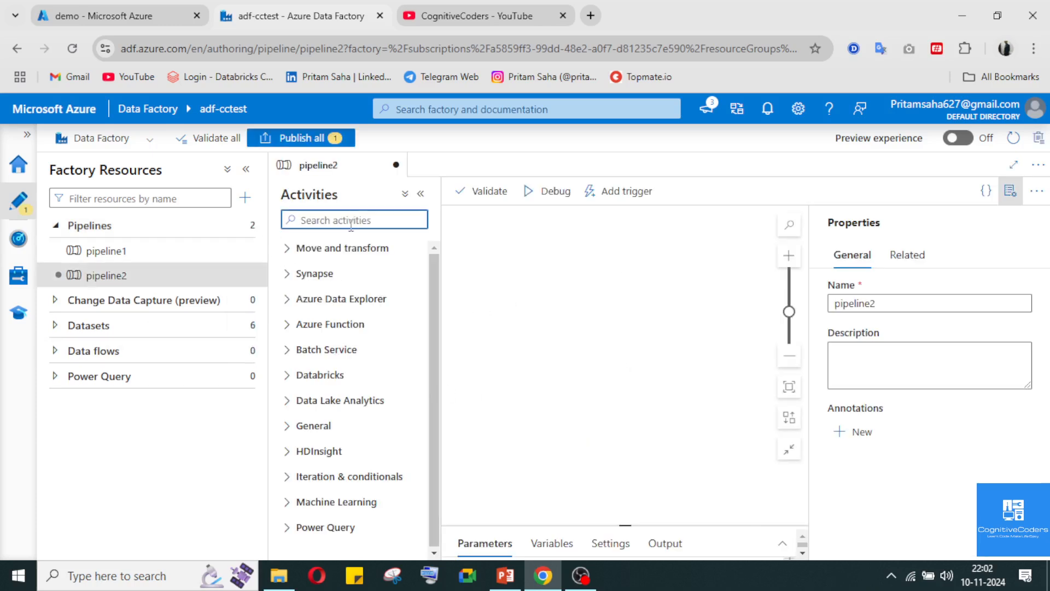
pyautogui.write('meta')
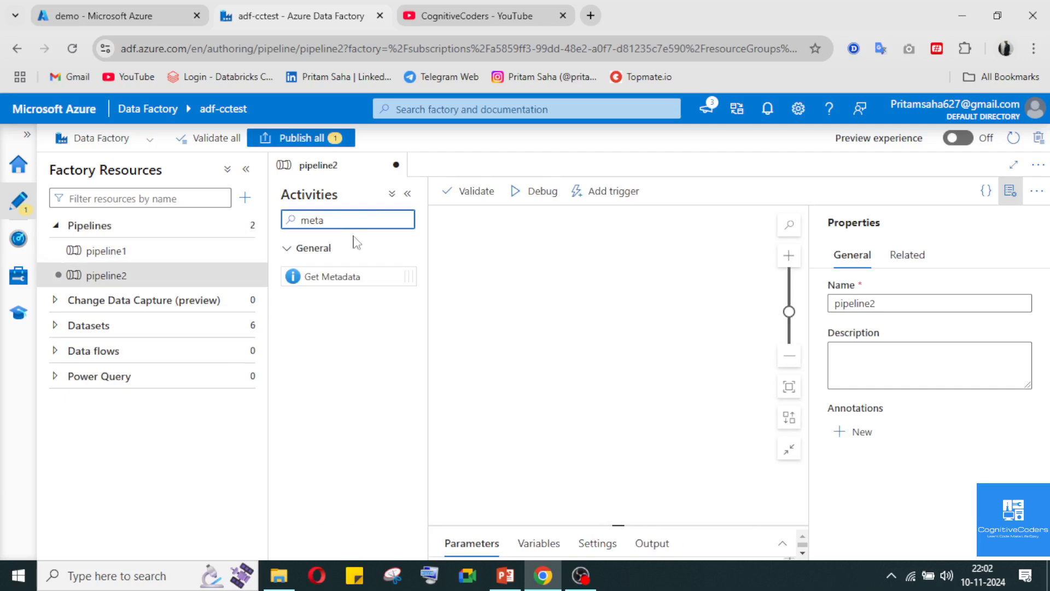
pyautogui.moveTo(340, 277); pyautogui.dragTo(568, 327)
pyautogui.click(1010, 190)
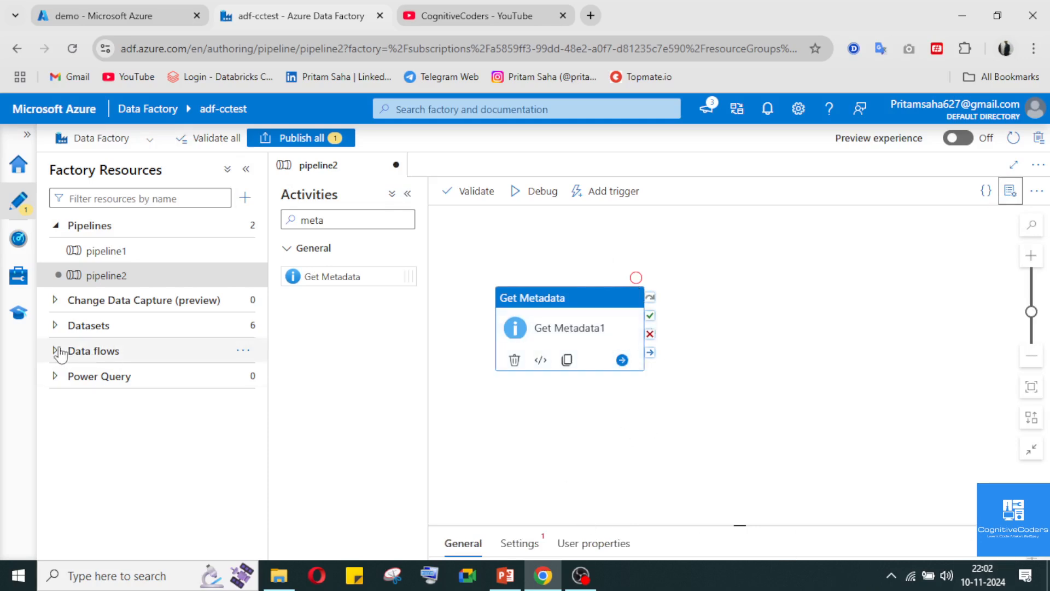
# Review the connection settings of the ds_SourceFile dataset, checking its file path against the demo container, and close the dataset
pyautogui.click(54, 325)
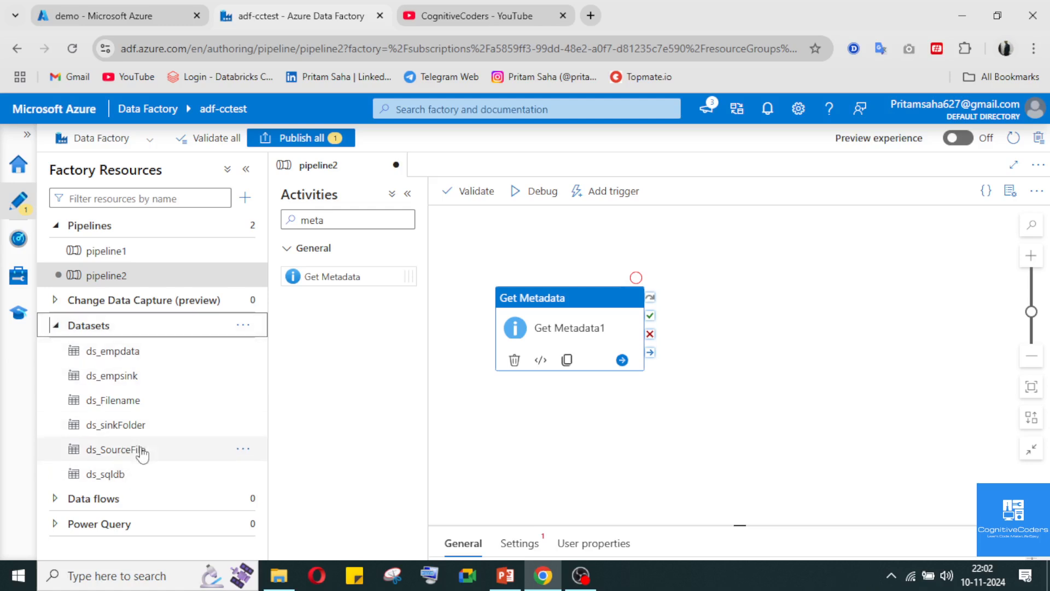
pyautogui.click(123, 15)
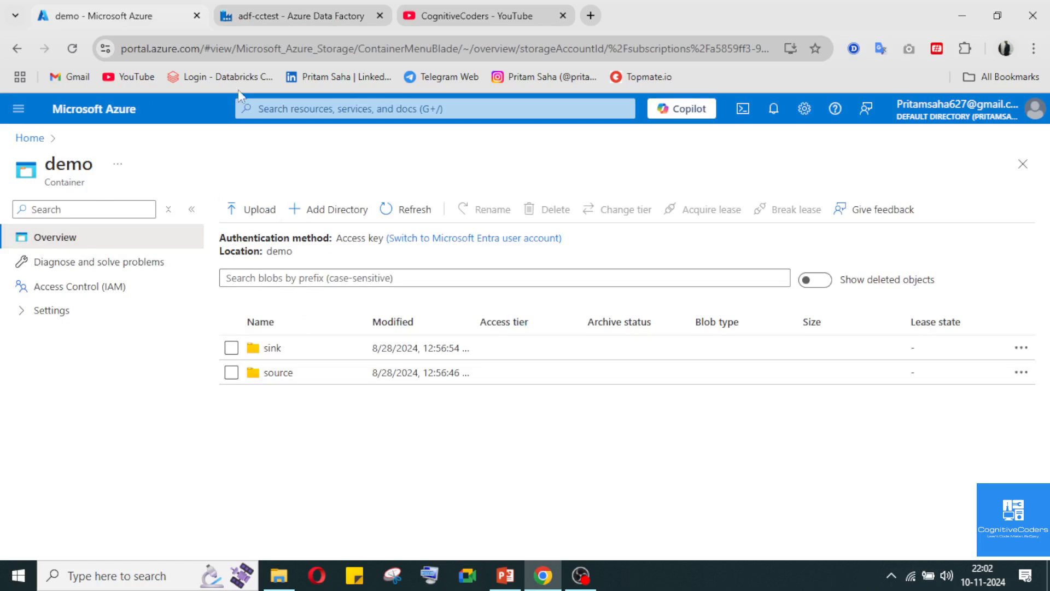
pyautogui.click(251, 8)
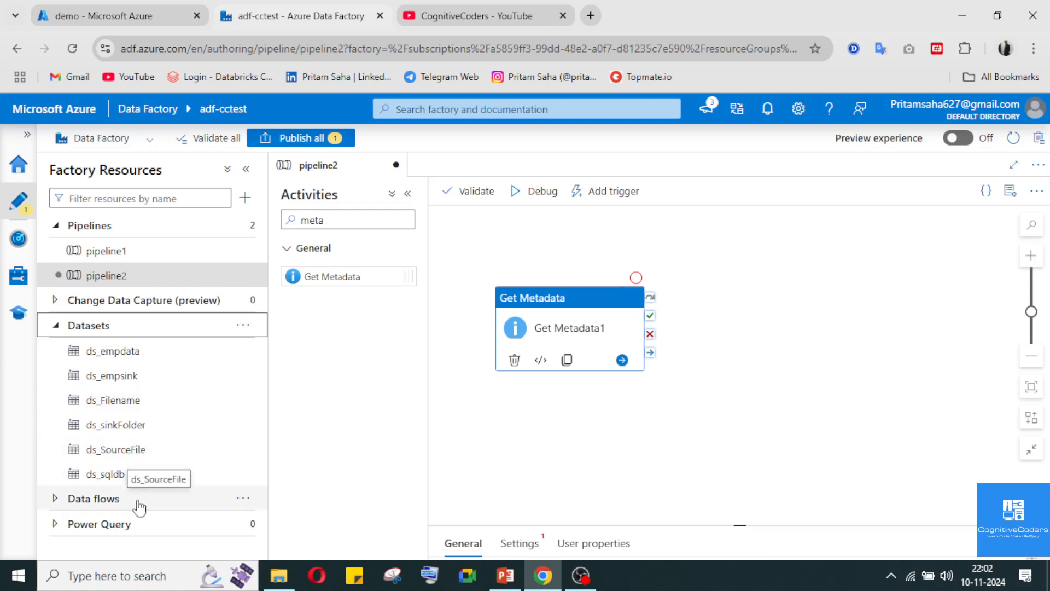
pyautogui.click(130, 453)
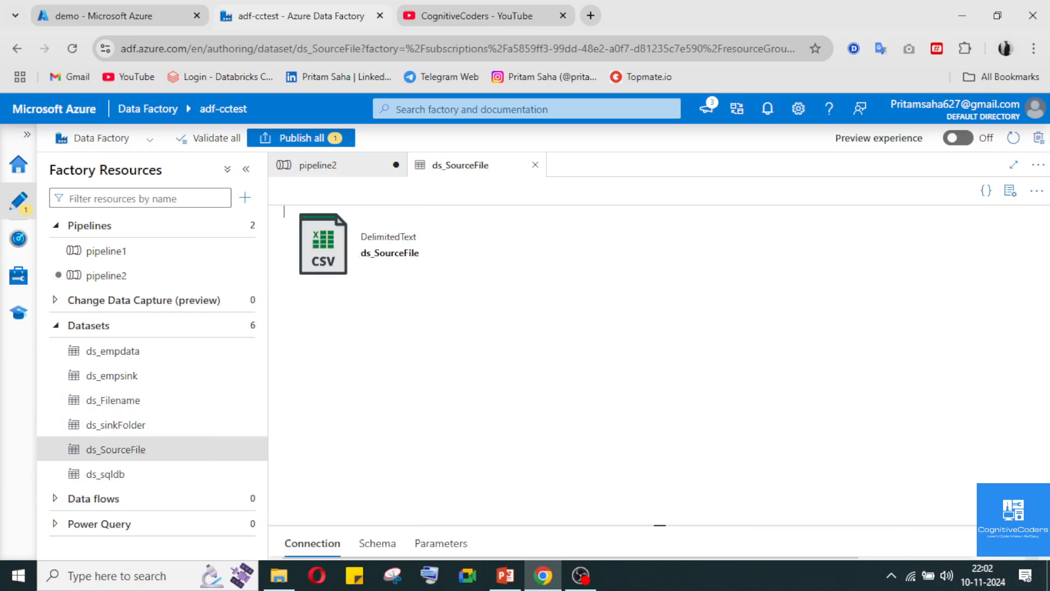
pyautogui.click(659, 525)
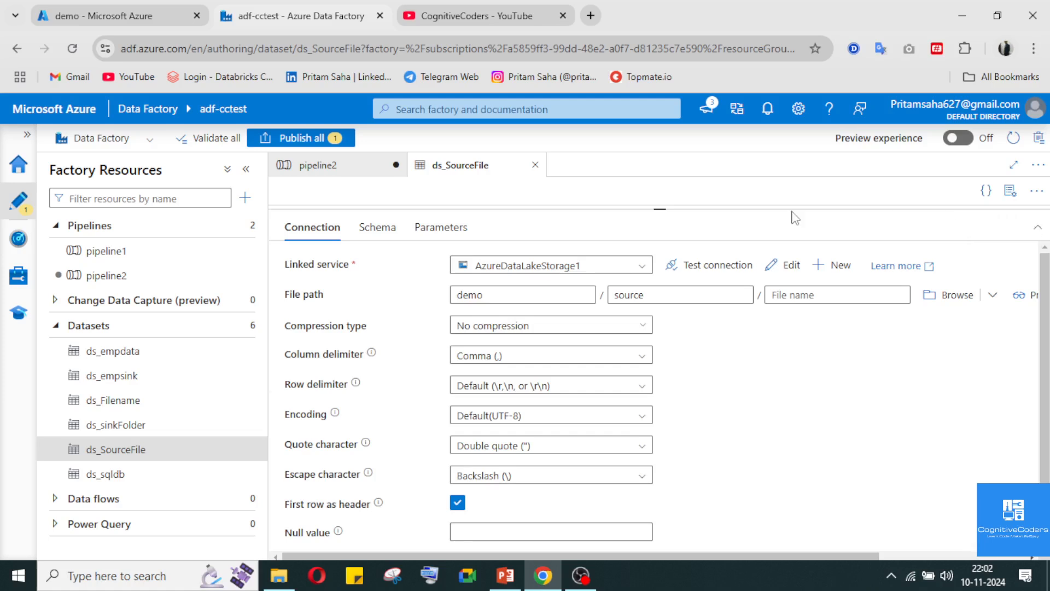
pyautogui.click(1038, 231)
pyautogui.click(535, 164)
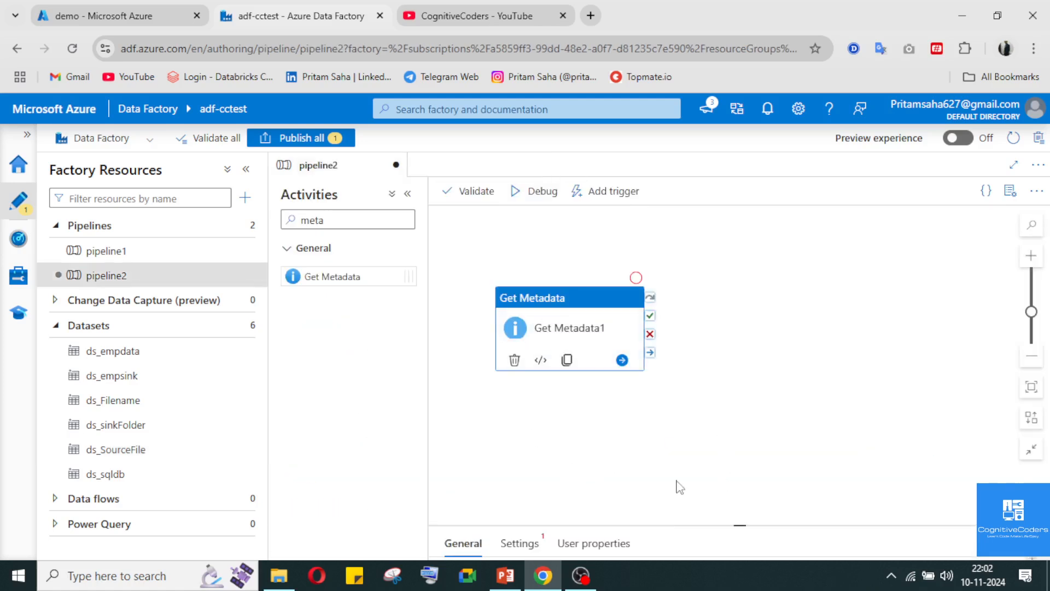
# Set the dataset of the Get Metadata activity to ds_SourceFile
pyautogui.click(559, 327)
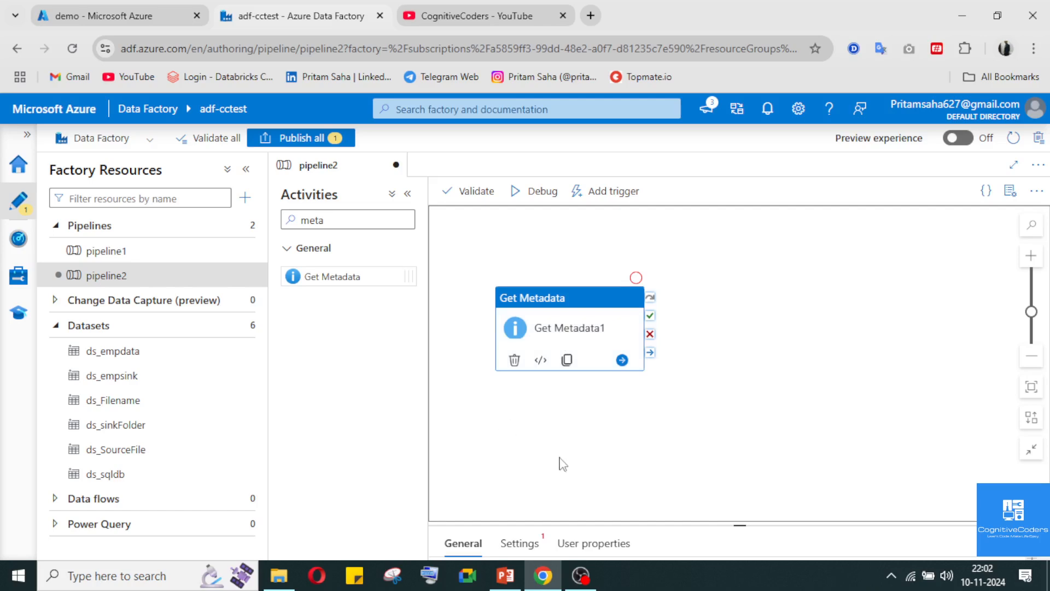
pyautogui.click(1035, 544)
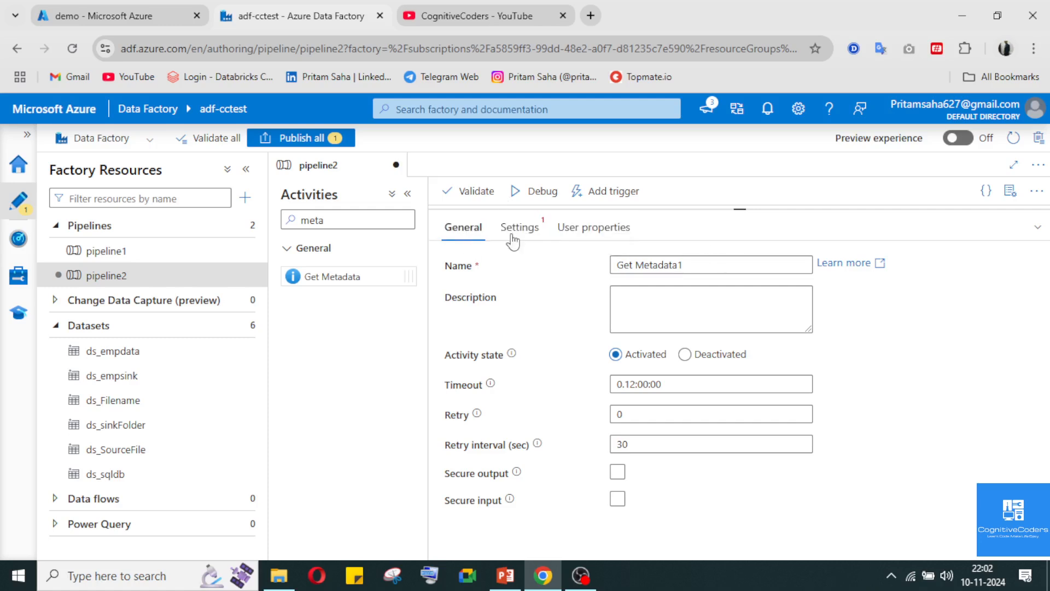
pyautogui.click(517, 226)
pyautogui.click(682, 266)
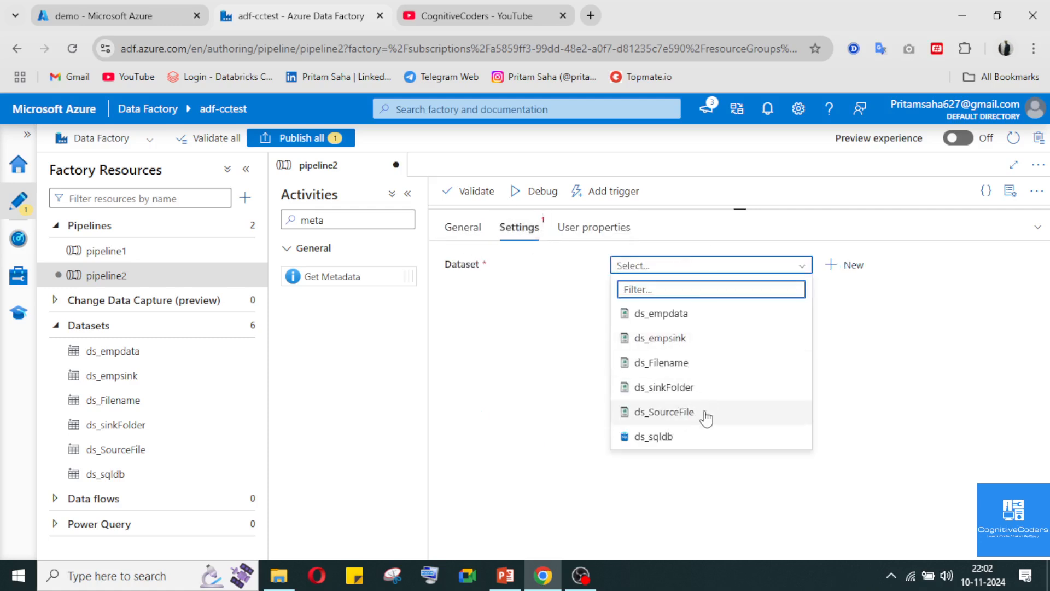
pyautogui.click(700, 418)
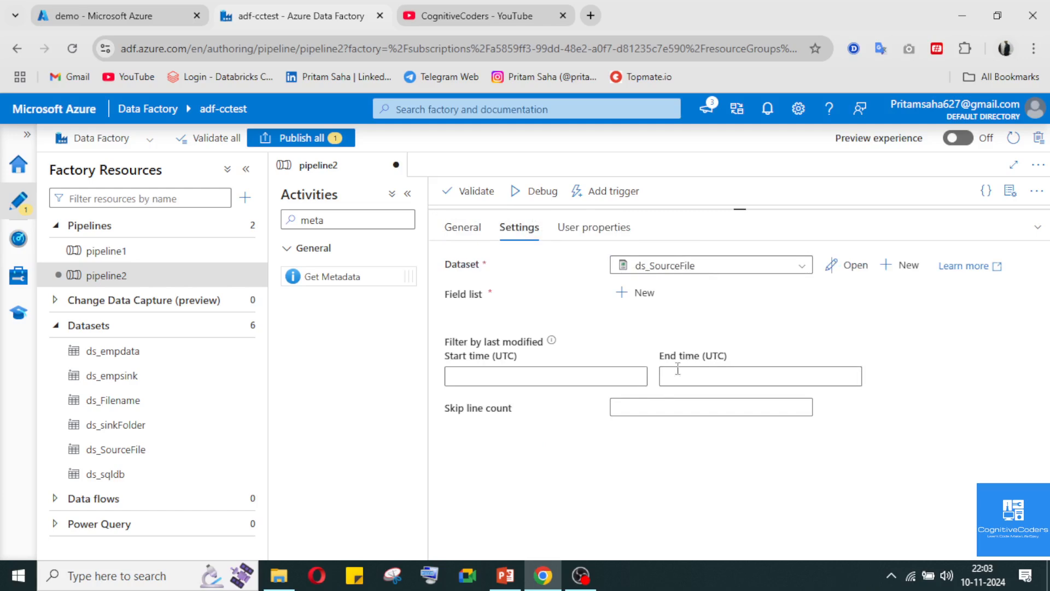
# Add the Child items argument to the Get Metadata activity's field list and collapse its settings
pyautogui.click(627, 296)
pyautogui.click(734, 353)
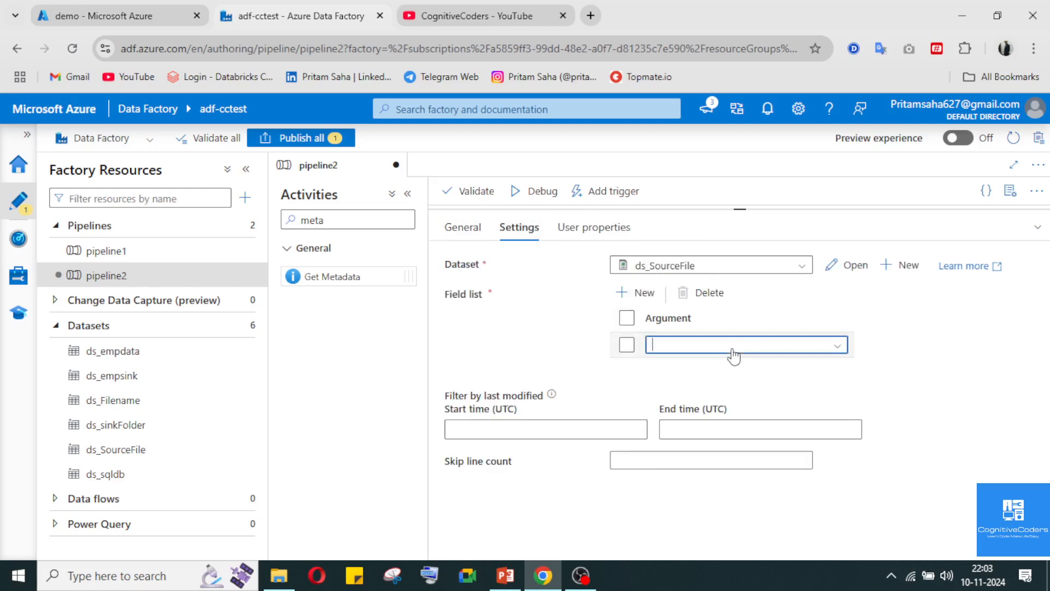
pyautogui.click(692, 367)
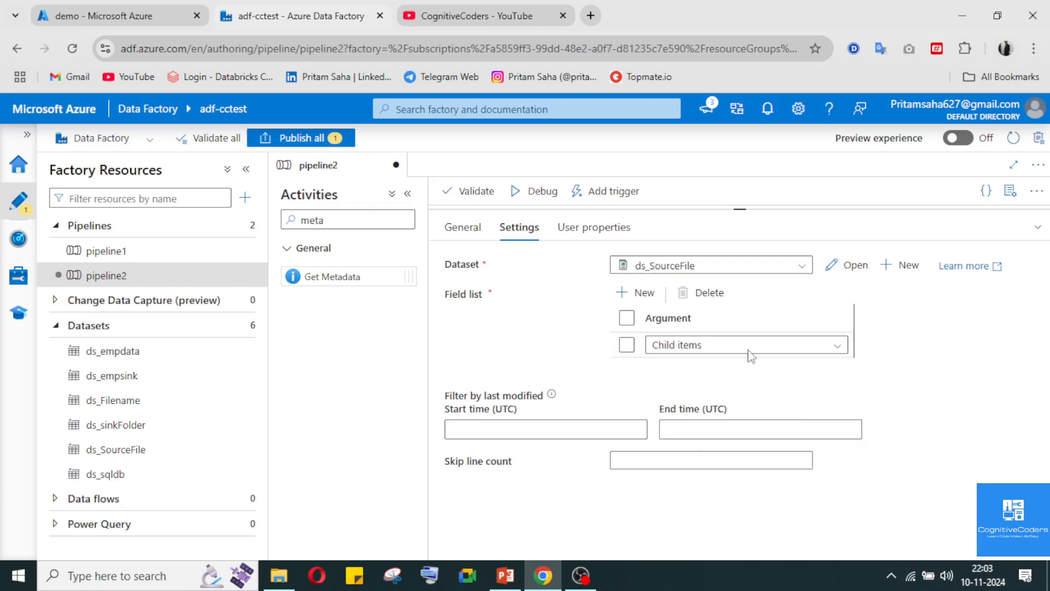
pyautogui.click(1035, 228)
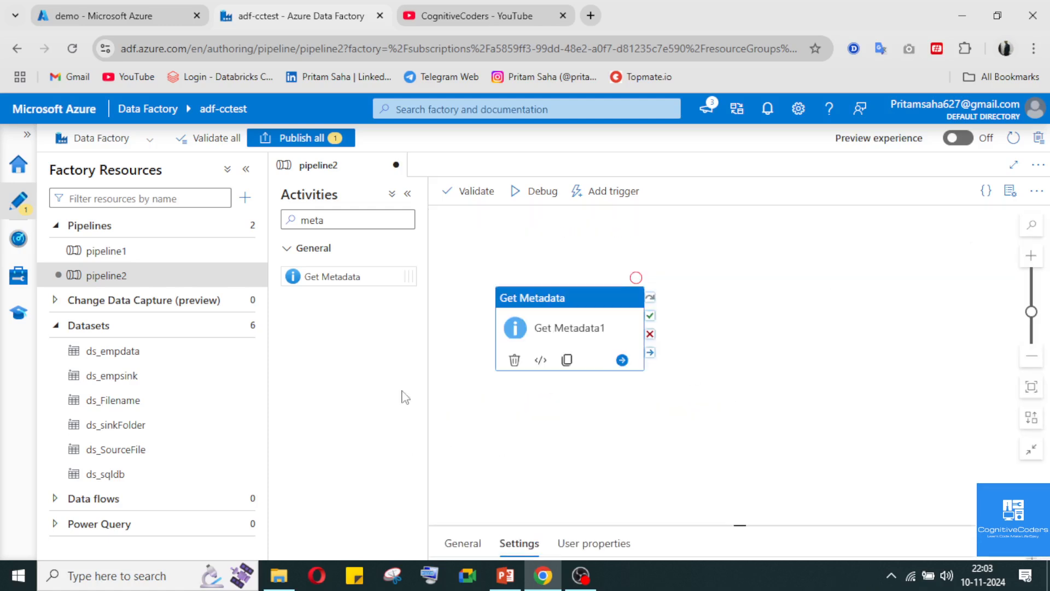
# Run the pipeline in debug mode and open the output of the Get Metadata activity
pyautogui.click(542, 196)
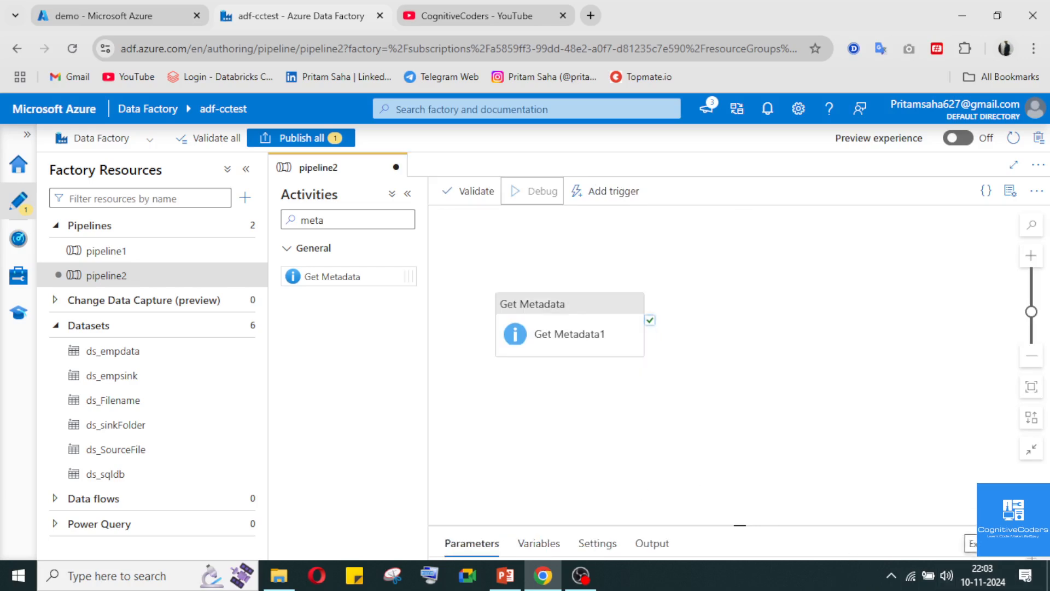
pyautogui.click(637, 495)
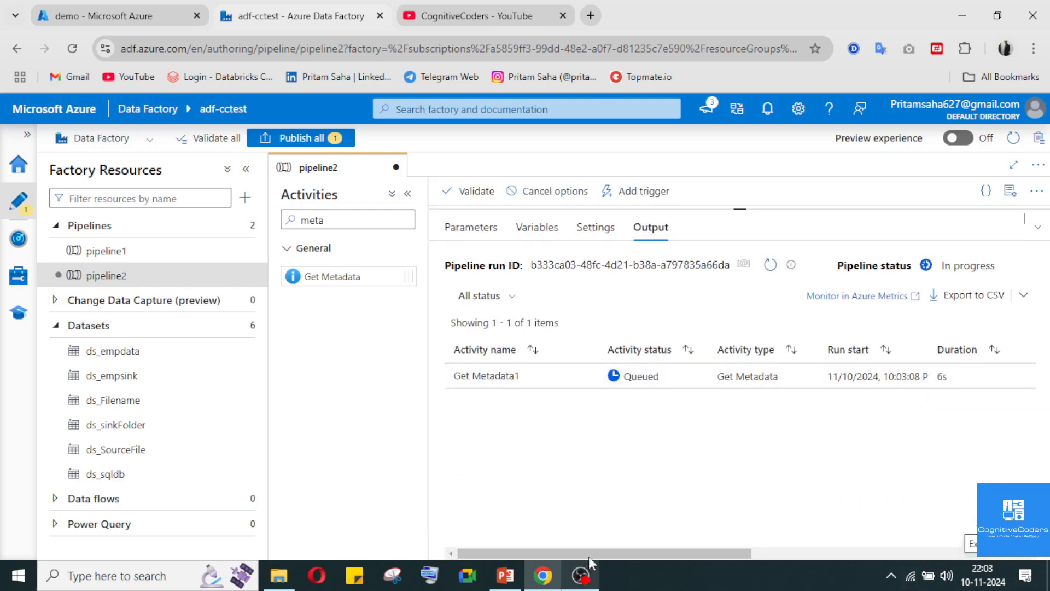
pyautogui.click(584, 396)
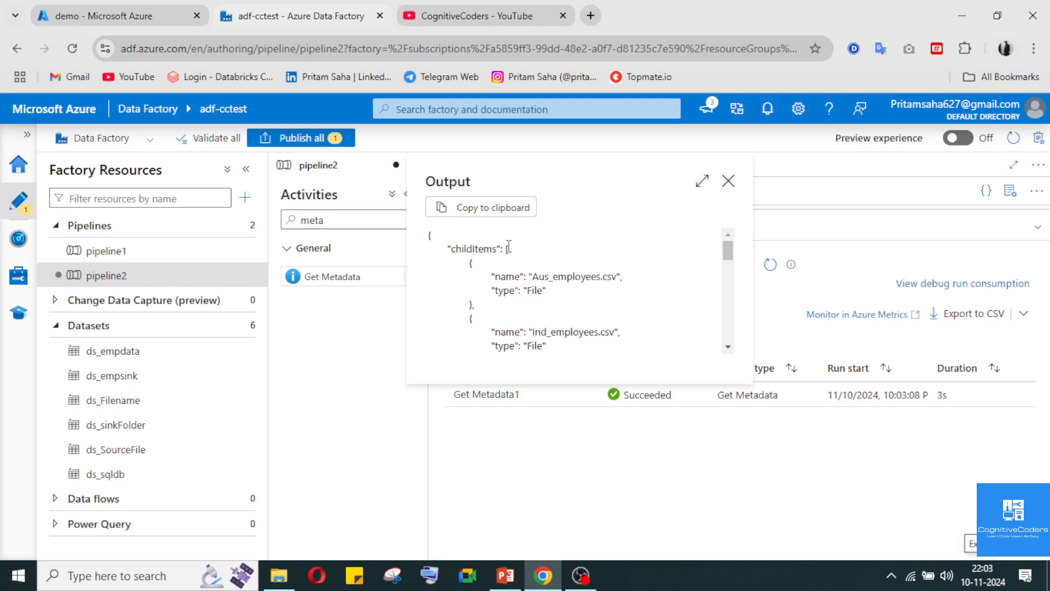
# Examine the childItems array in the Get Metadata output, from the first listed file to the last
pyautogui.moveTo(506, 250); pyautogui.dragTo(527, 312)
pyautogui.scroll(-3, 527, 312)
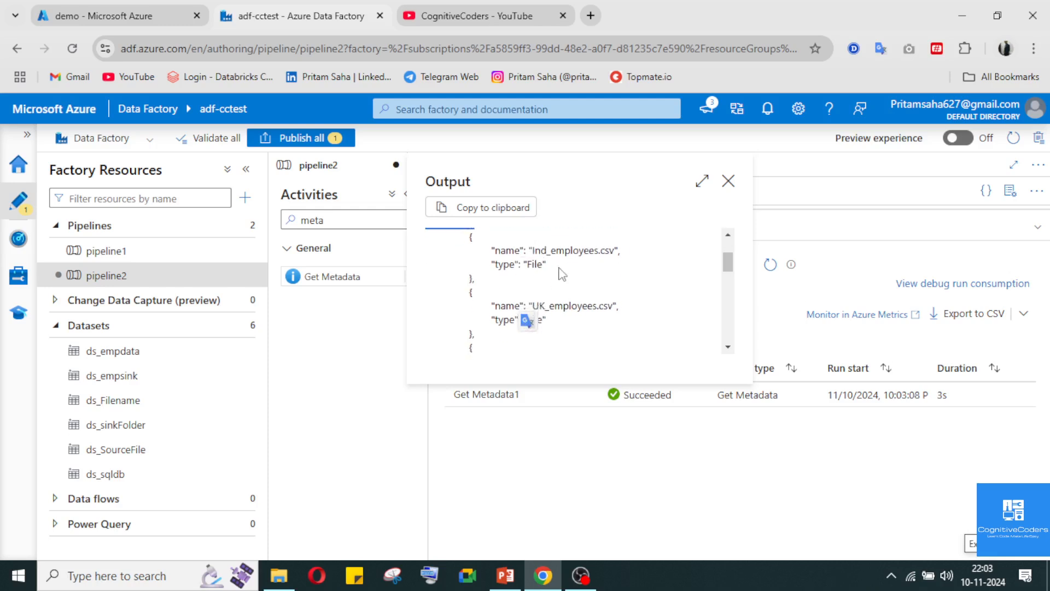
pyautogui.scroll(-1, 550, 303)
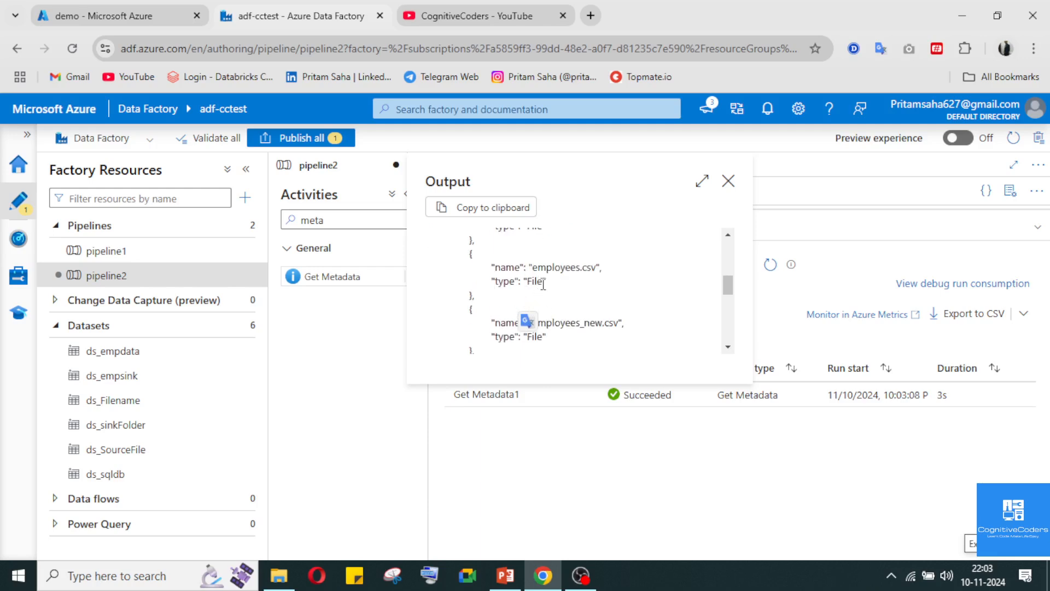
pyautogui.scroll(-1, 545, 307)
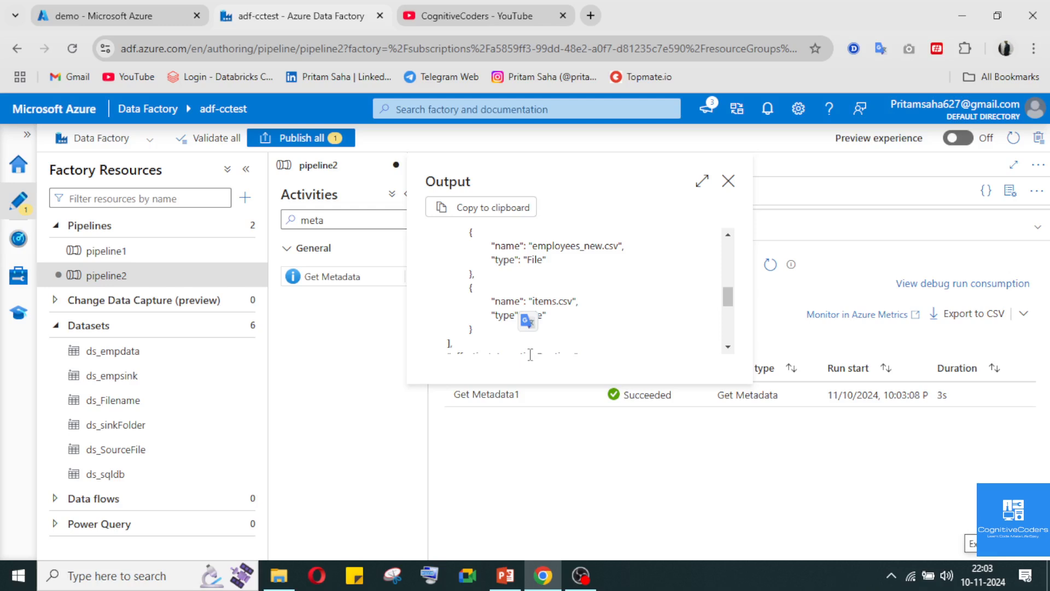
pyautogui.moveTo(454, 344); pyautogui.dragTo(477, 269)
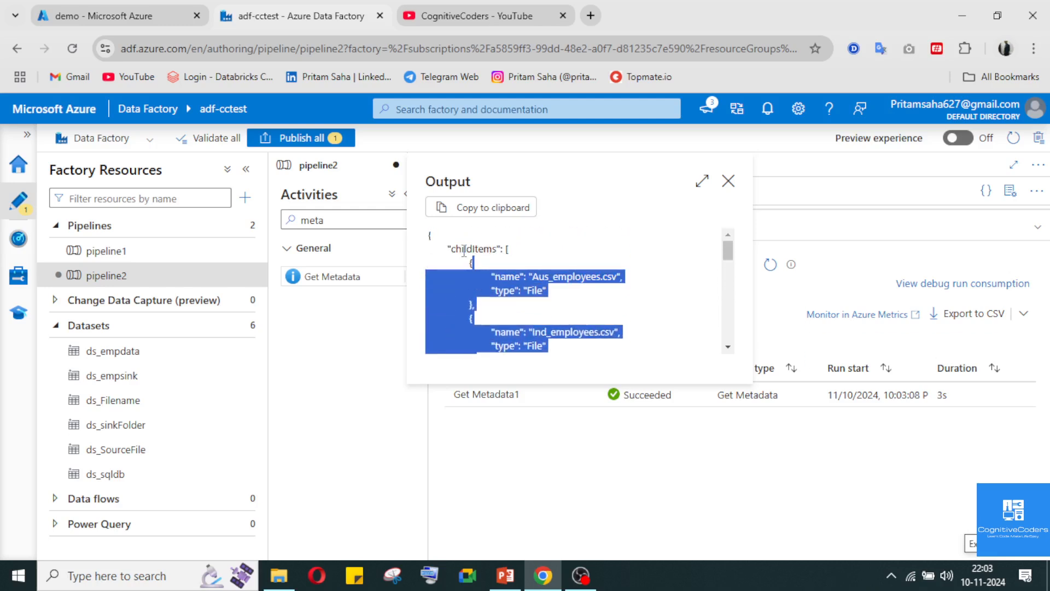
pyautogui.doubleClick(464, 250)
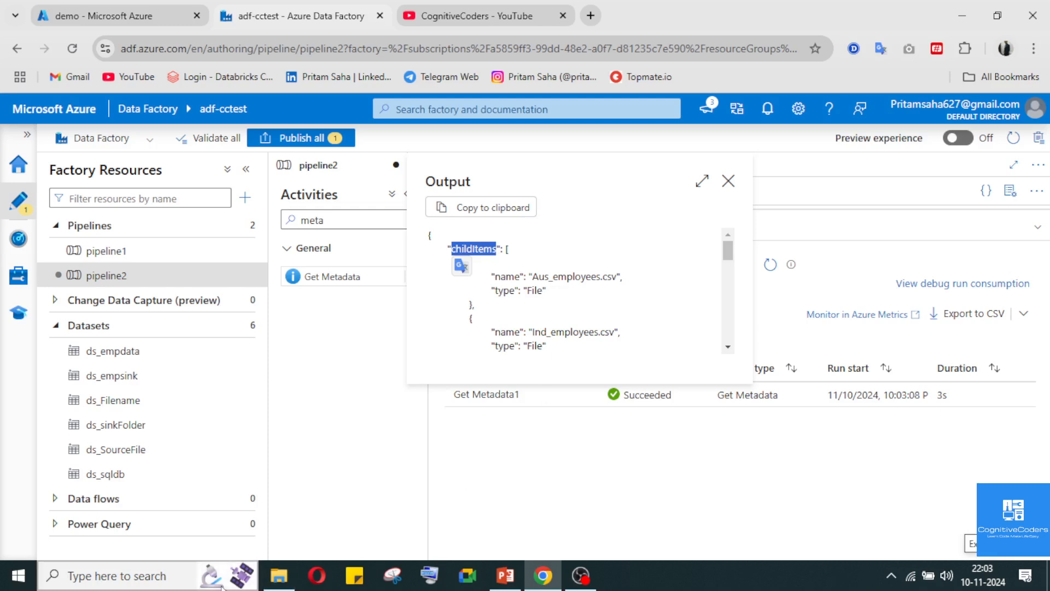
# Paste the copied name childItems into a new Notepad document, minimise it, and recheck the Get Metadata activity's output in Azure Data Factory
pyautogui.click(17, 585)
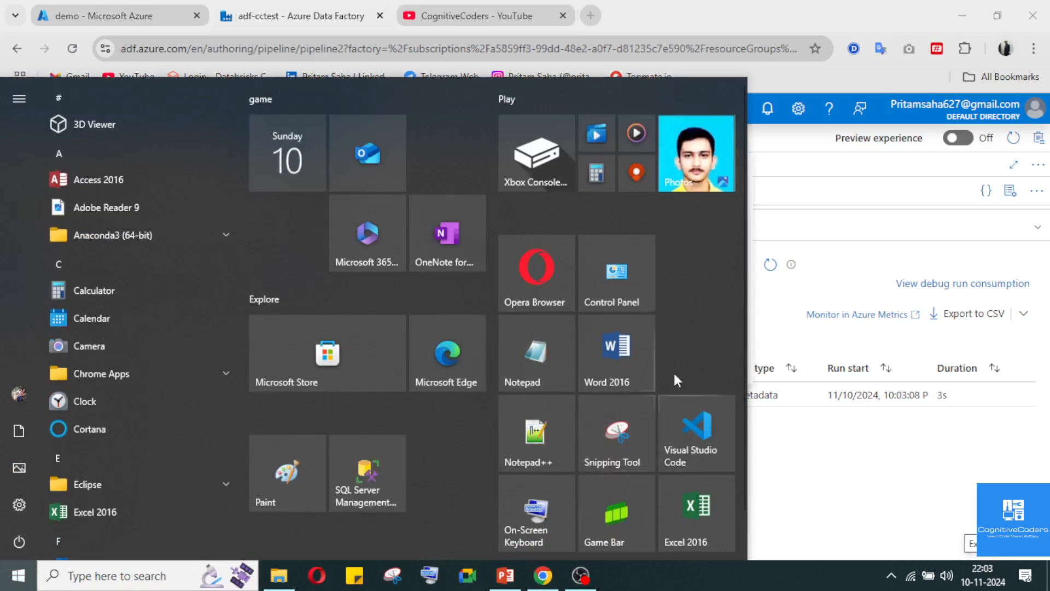
pyautogui.click(765, 316)
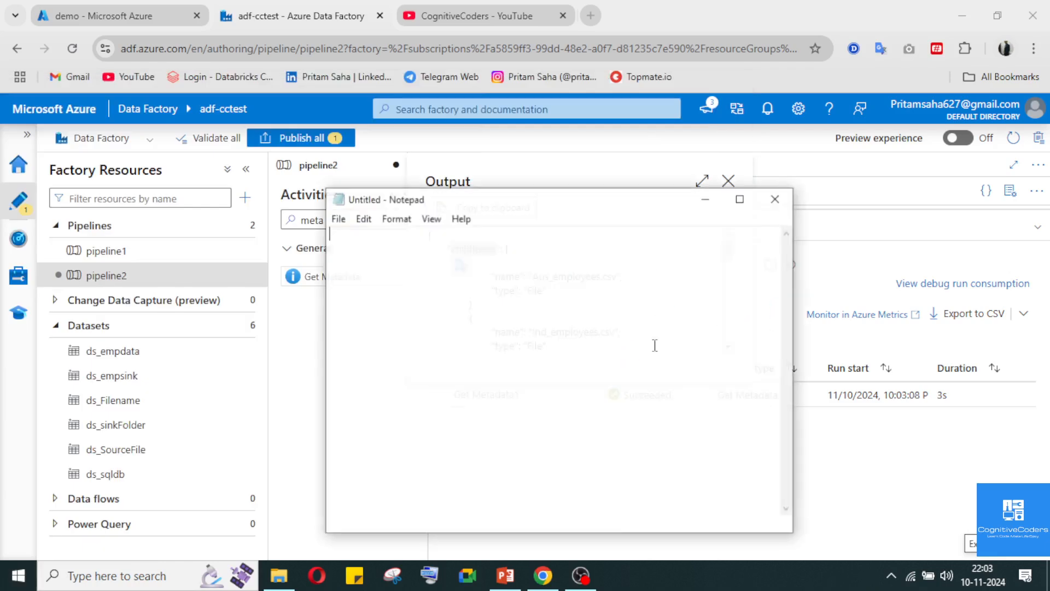
pyautogui.write('childItems')
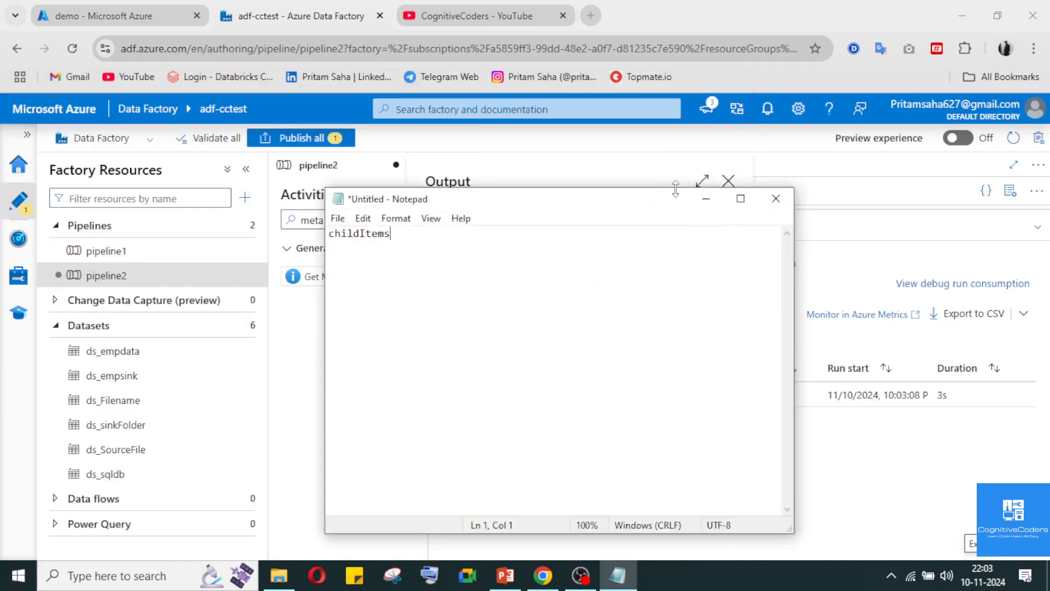
pyautogui.click(705, 198)
pyautogui.click(729, 181)
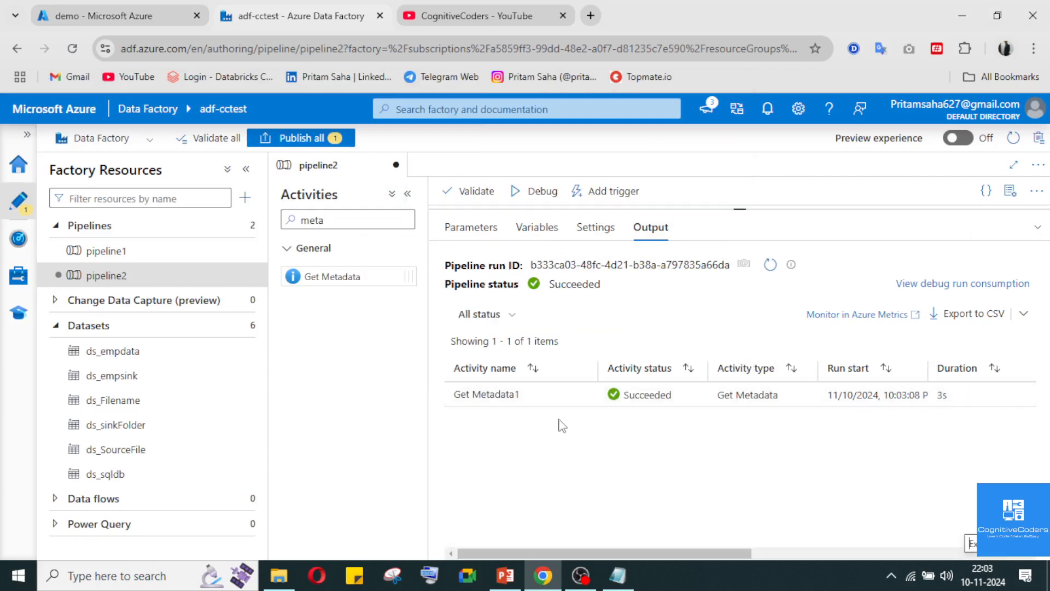
pyautogui.click(586, 394)
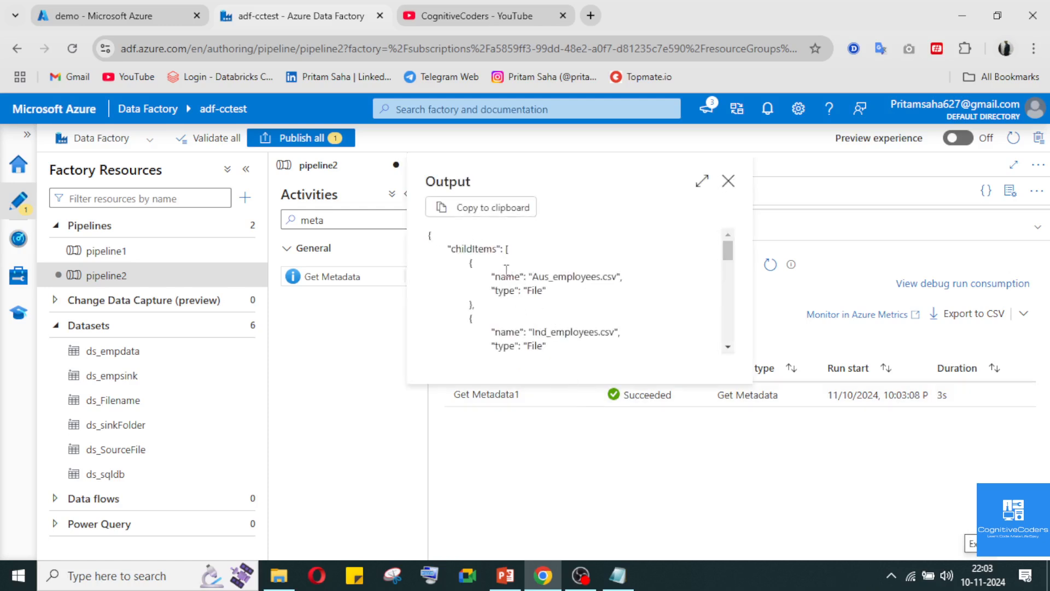
pyautogui.click(728, 181)
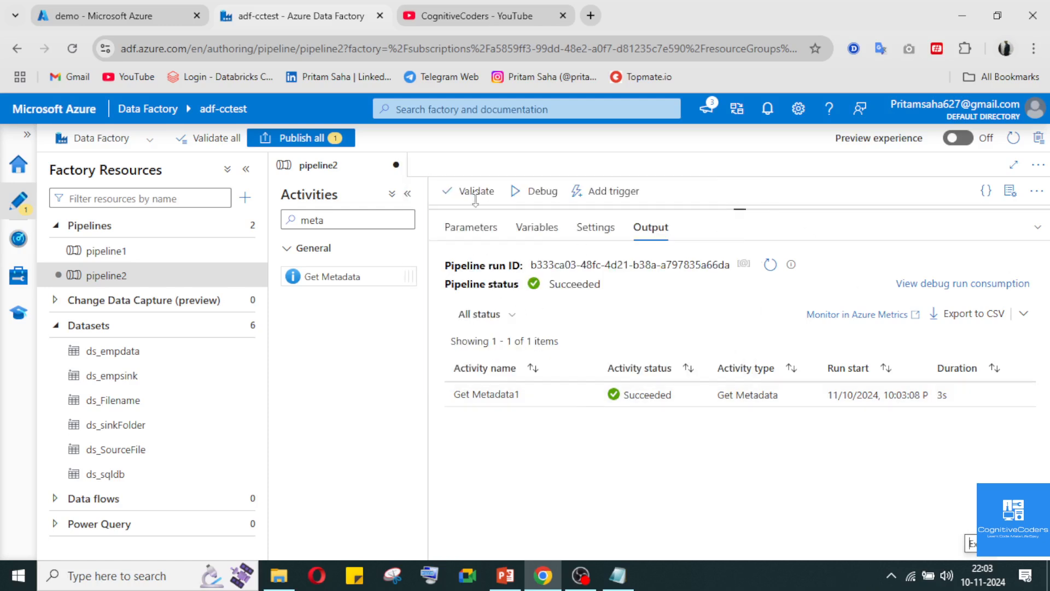
pyautogui.click(536, 227)
pyautogui.click(1038, 227)
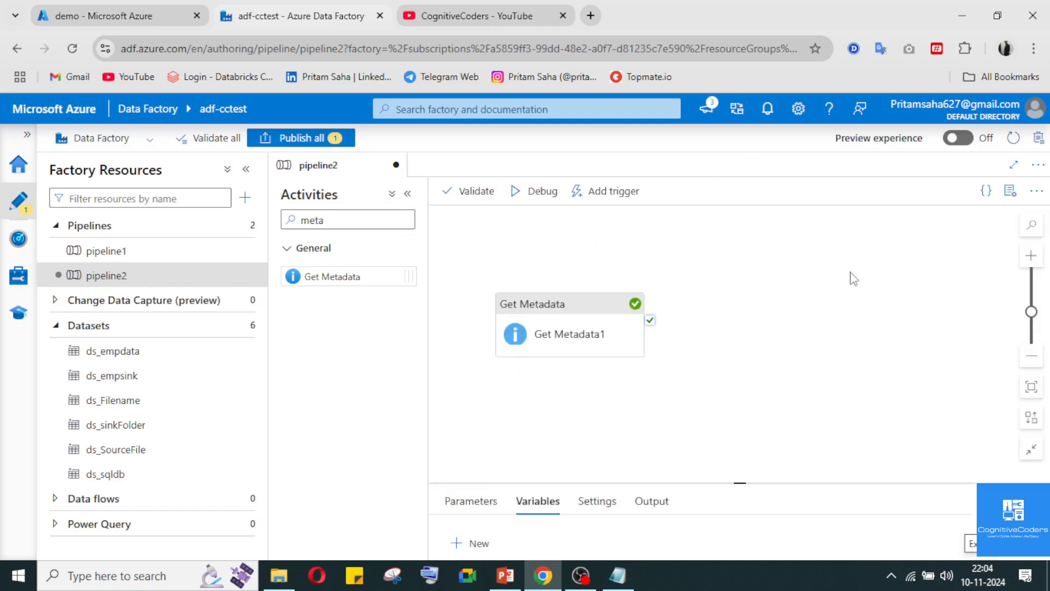
pyautogui.click(583, 324)
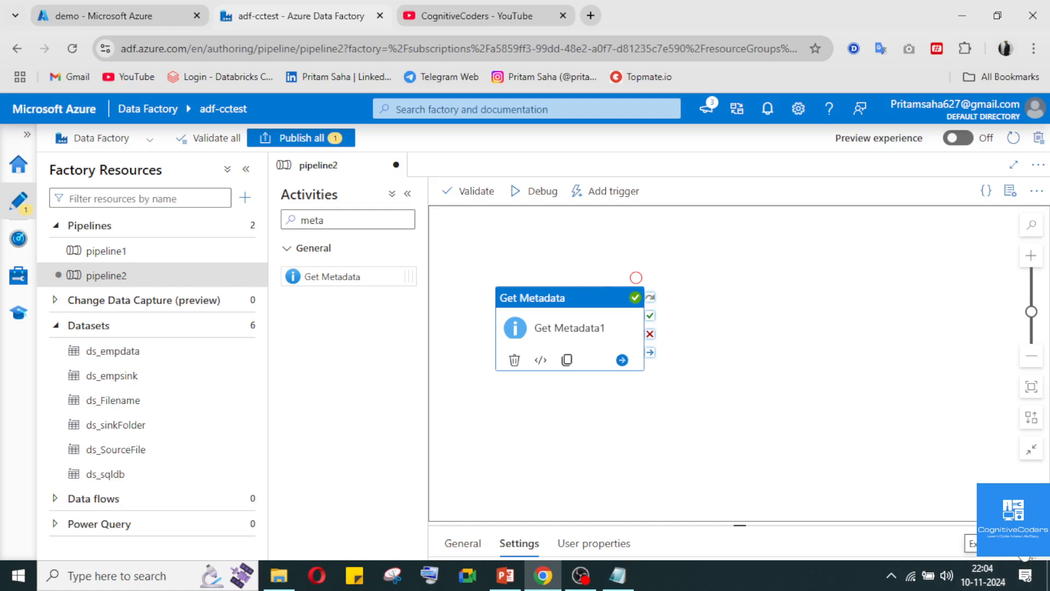
pyautogui.click(581, 230)
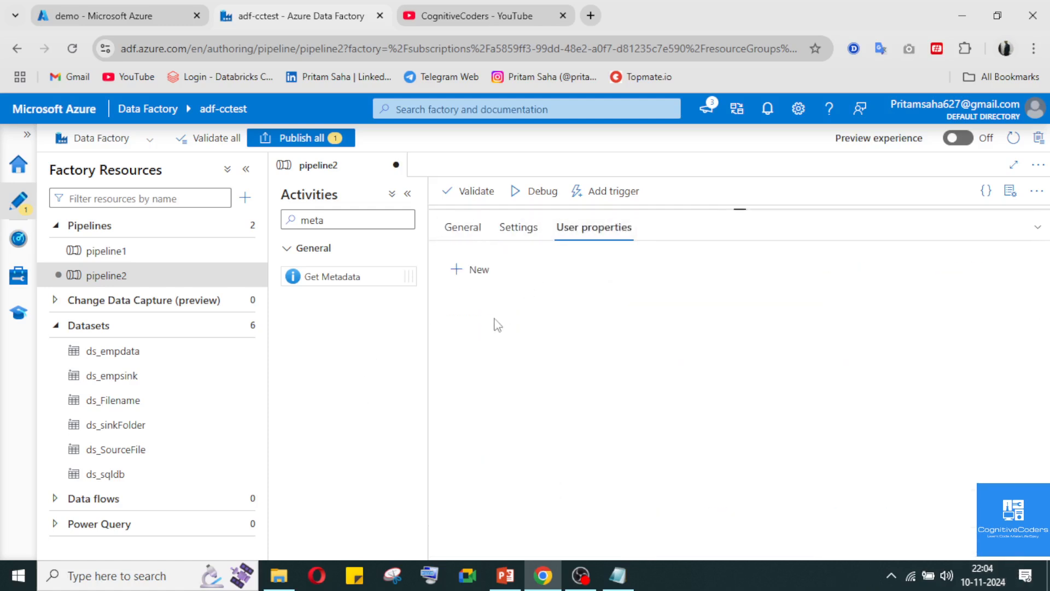
pyautogui.click(508, 227)
pyautogui.click(463, 228)
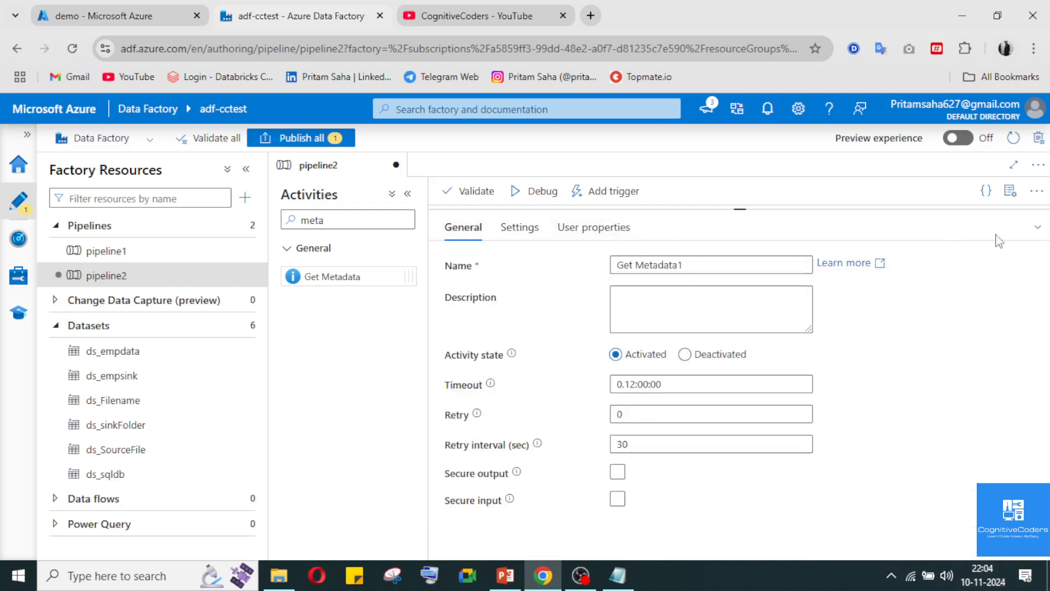
pyautogui.click(1033, 230)
# Add a pipeline variable named FileCount of type String and collapse the pipeline properties
pyautogui.click(590, 424)
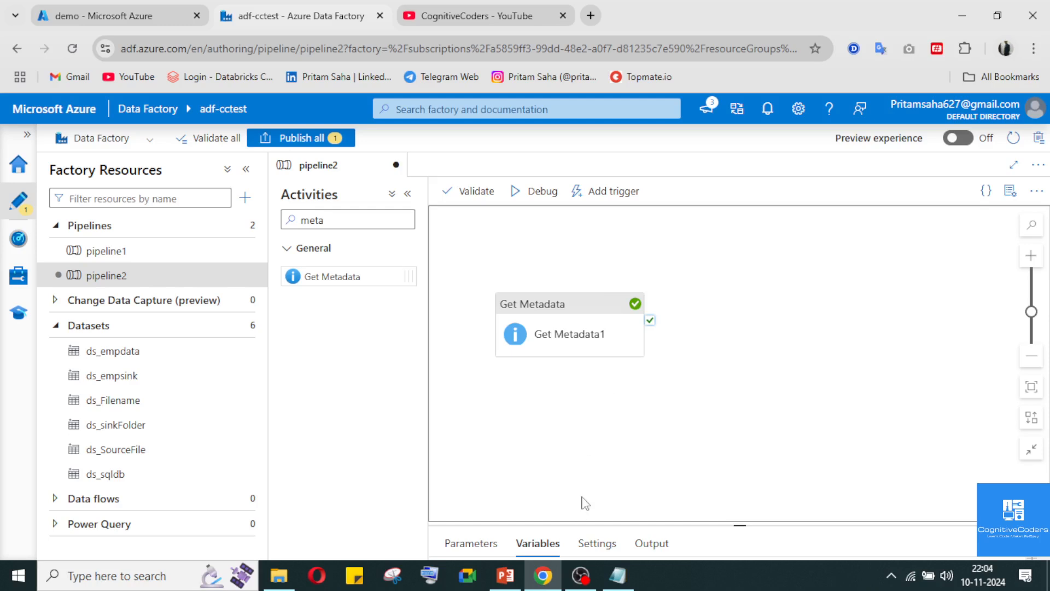
pyautogui.click(1037, 543)
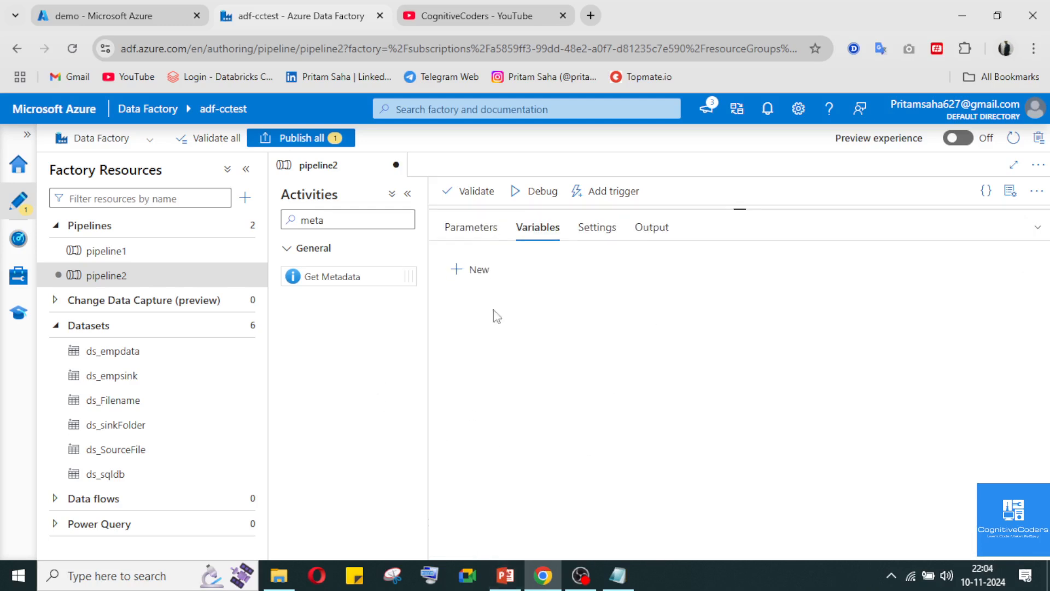
pyautogui.click(462, 270)
pyautogui.click(545, 325)
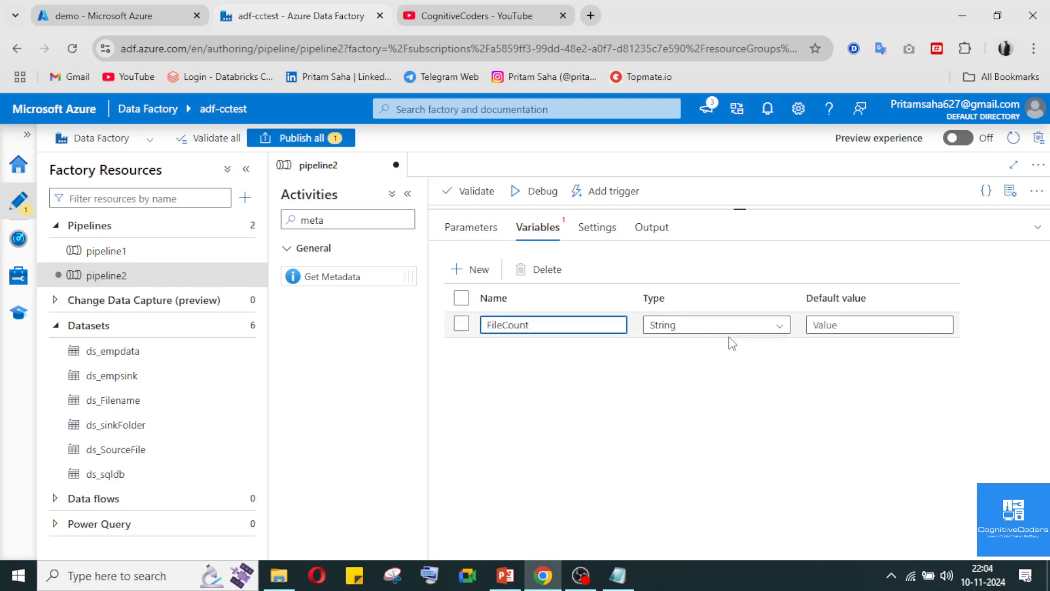
pyautogui.click(1038, 228)
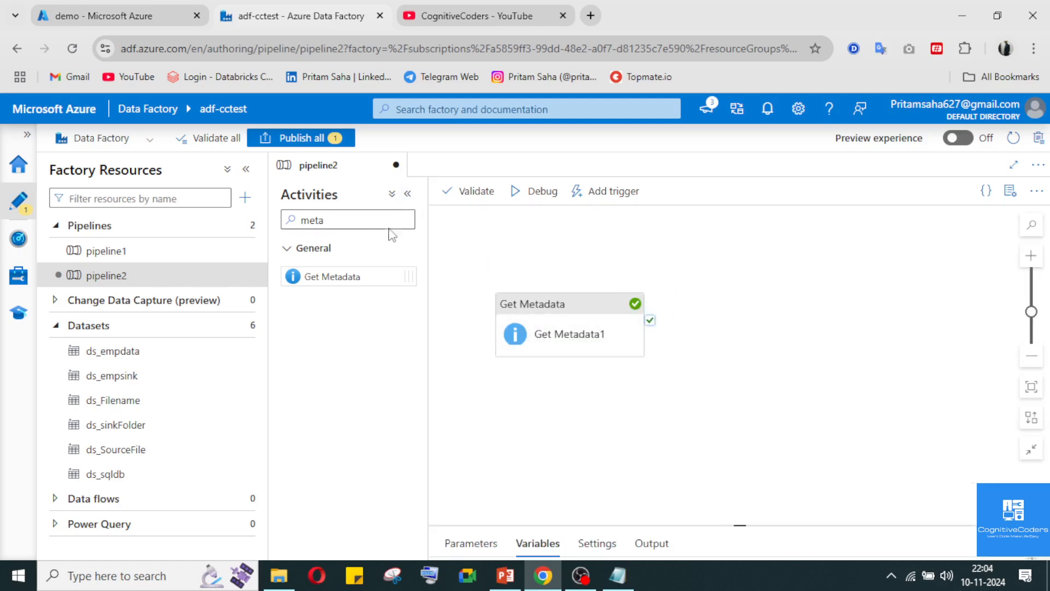
# Add a Set variable activity beside the Get Metadata activity and connect it to Get Metadata's success output
pyautogui.moveTo(368, 219); pyautogui.dragTo(286, 216)
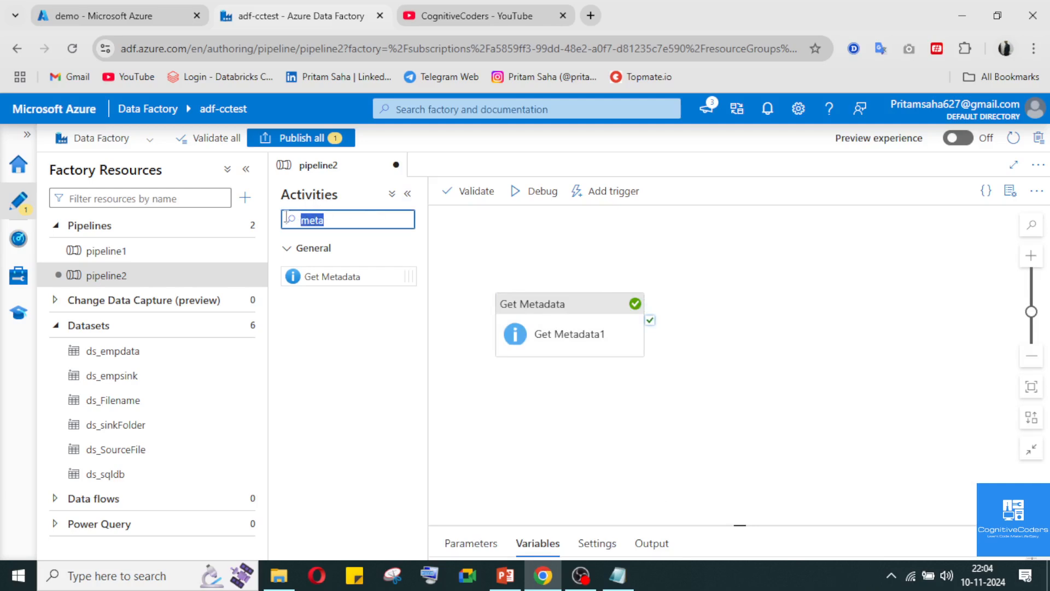
pyautogui.write('set')
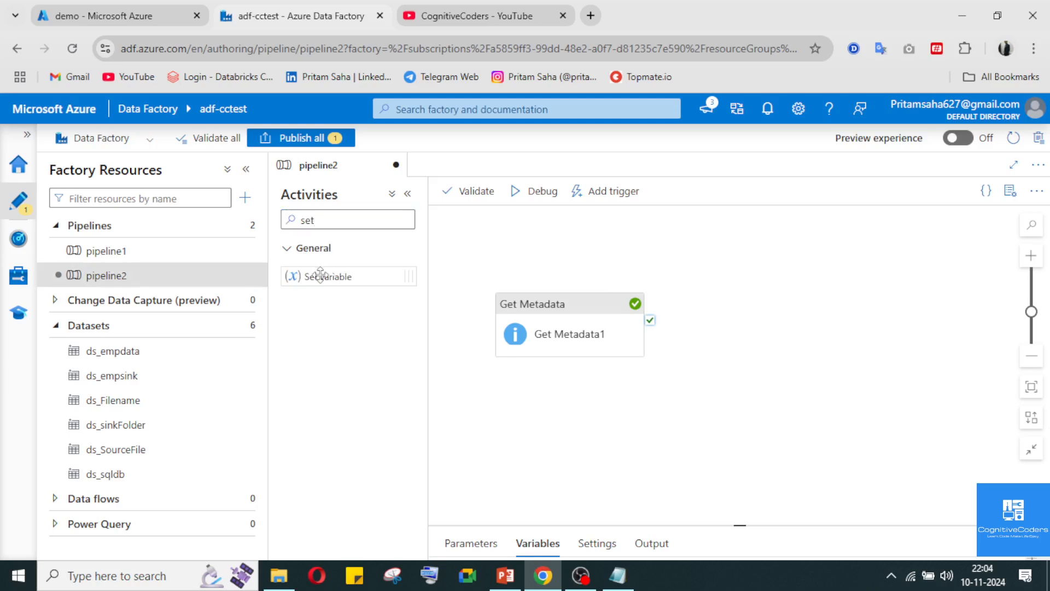
pyautogui.moveTo(320, 273); pyautogui.dragTo(724, 351)
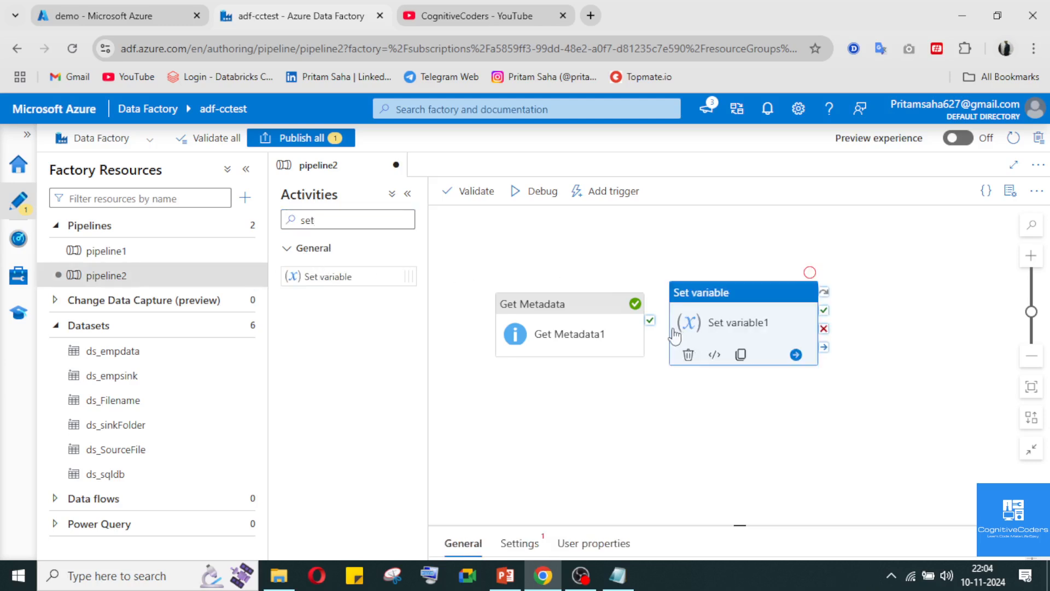
pyautogui.moveTo(650, 321); pyautogui.dragTo(694, 335)
pyautogui.click(726, 400)
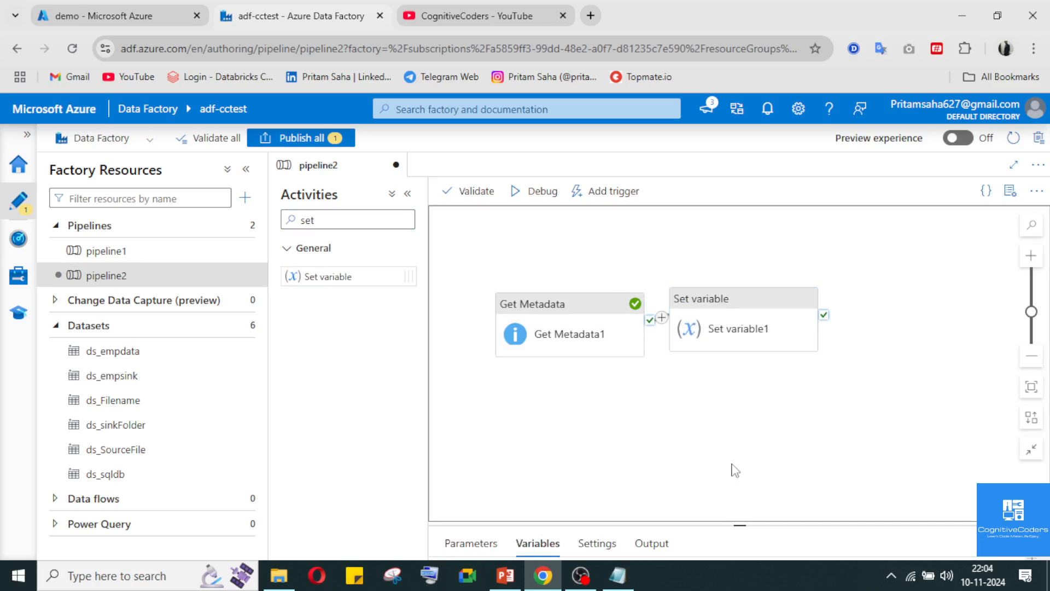
# Select FileCount as the pipeline variable in the settings of the Set variable activity
pyautogui.click(1039, 543)
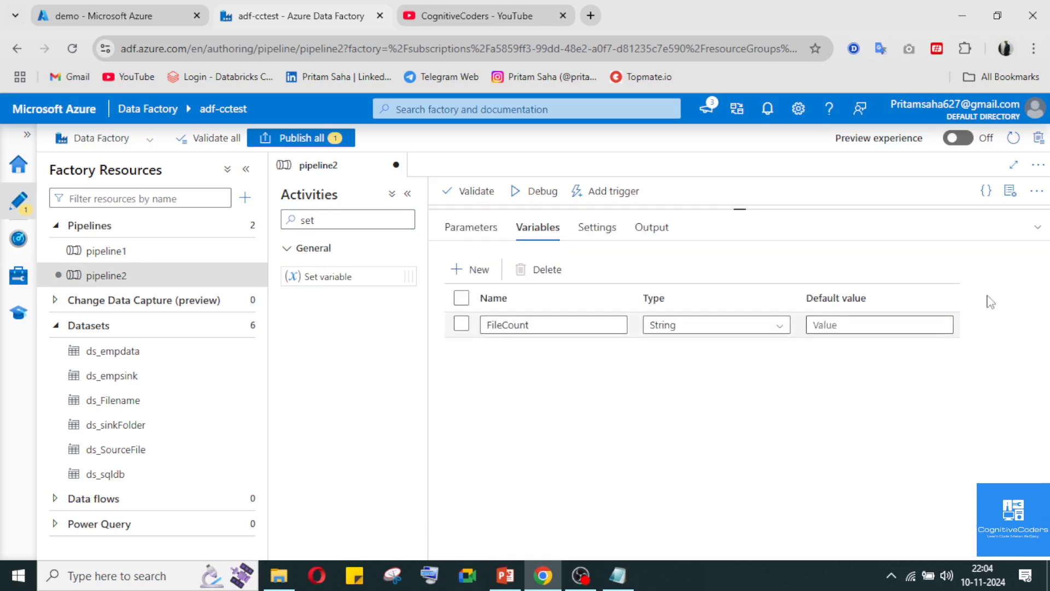
pyautogui.click(1040, 230)
pyautogui.click(729, 328)
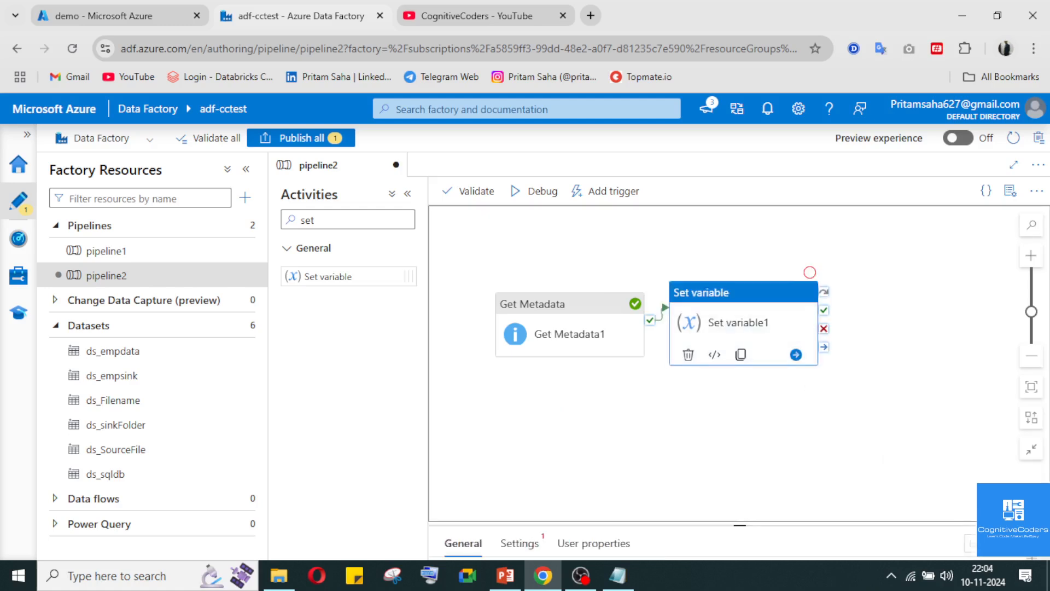
pyautogui.click(511, 227)
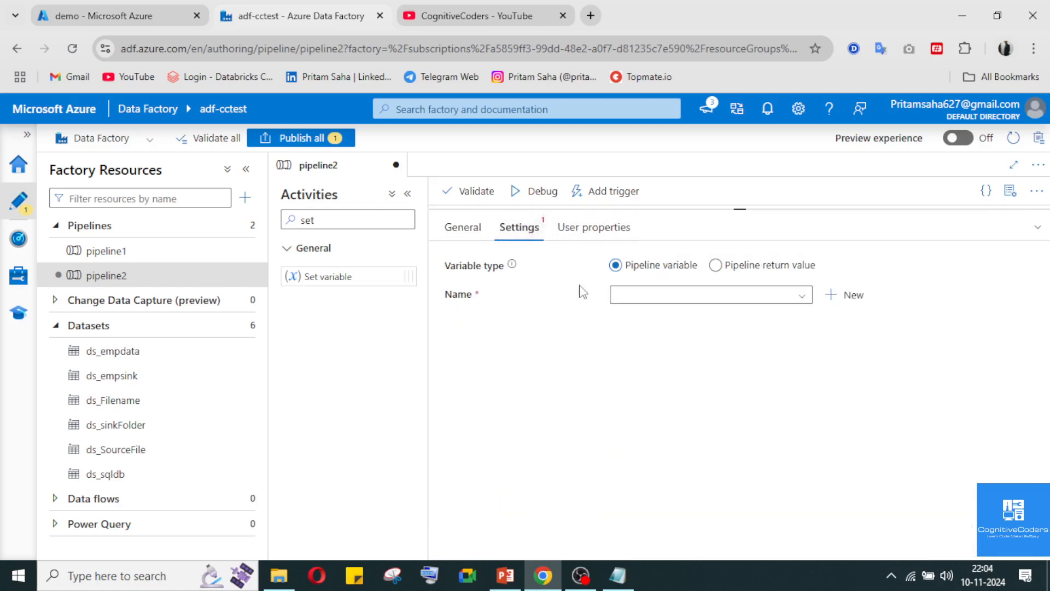
pyautogui.click(667, 296)
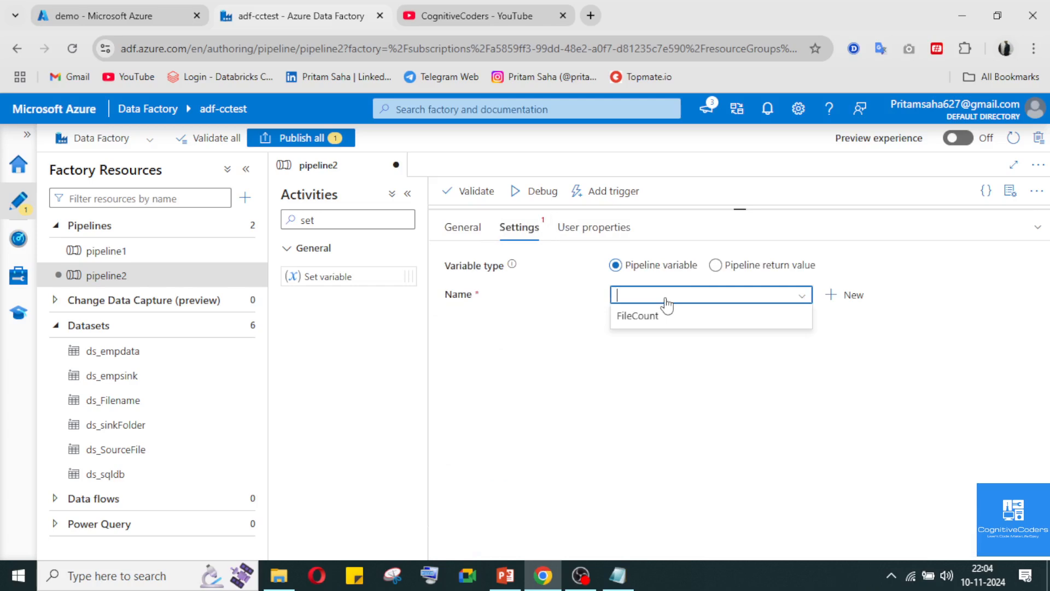
pyautogui.click(673, 317)
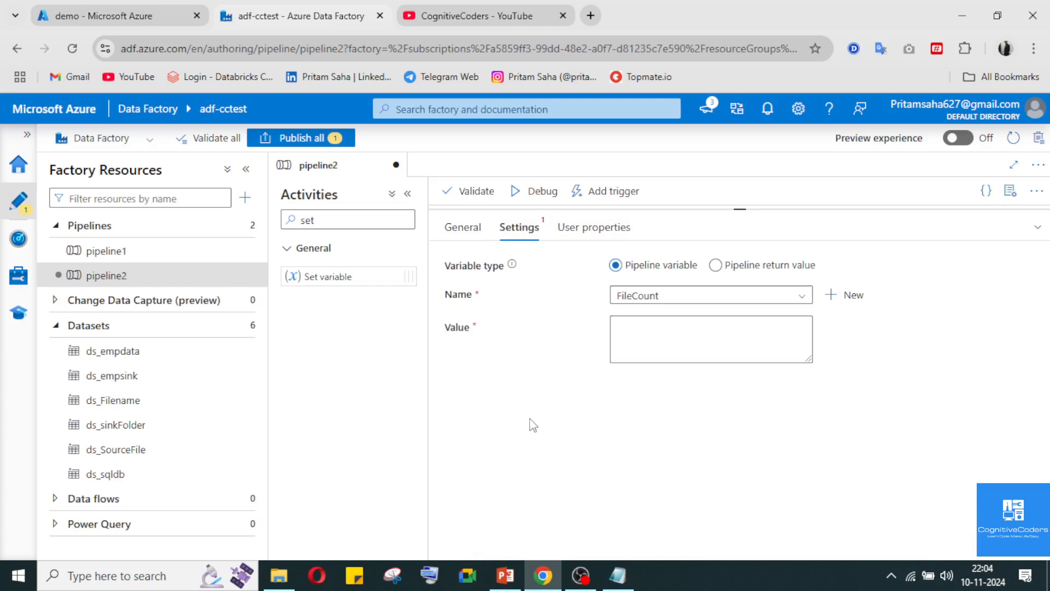
pyautogui.click(1039, 231)
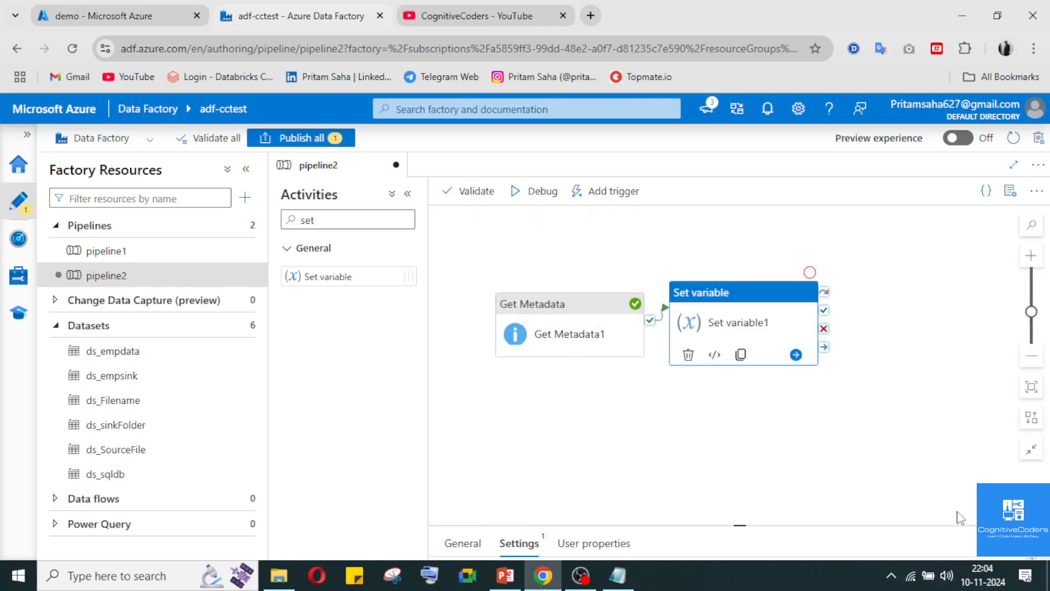
pyautogui.click(1026, 546)
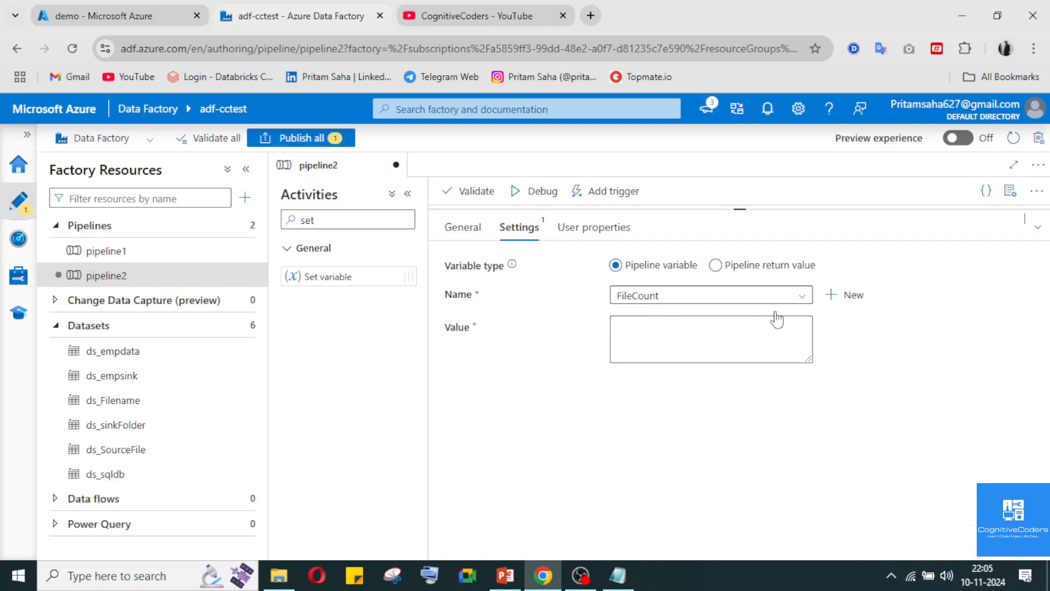
pyautogui.click(1037, 227)
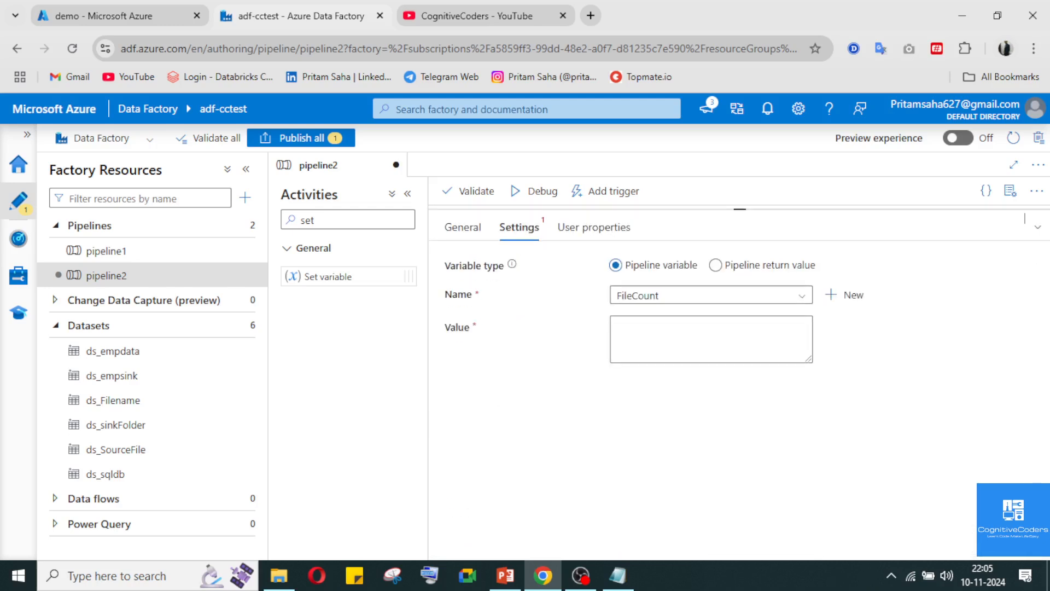
pyautogui.click(1037, 543)
pyautogui.click(678, 328)
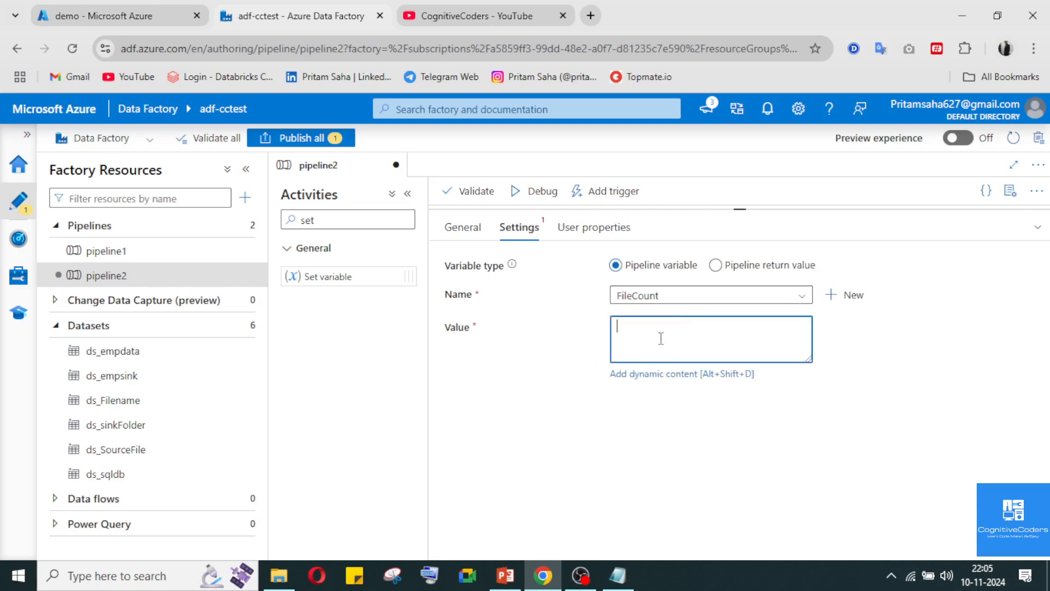
pyautogui.click(668, 298)
pyautogui.click(668, 298)
pyautogui.click(667, 298)
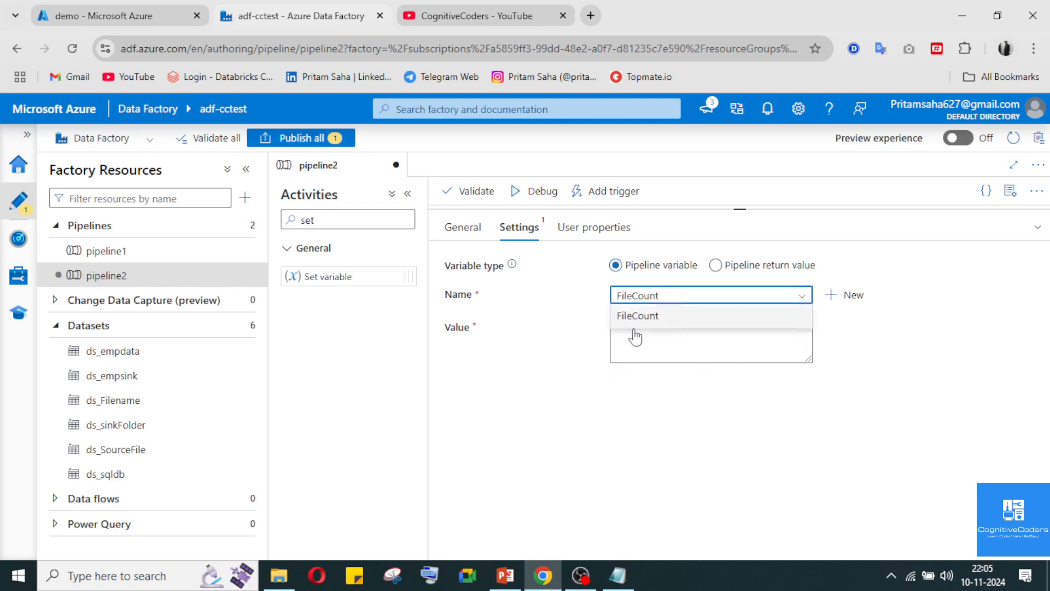
pyautogui.click(699, 298)
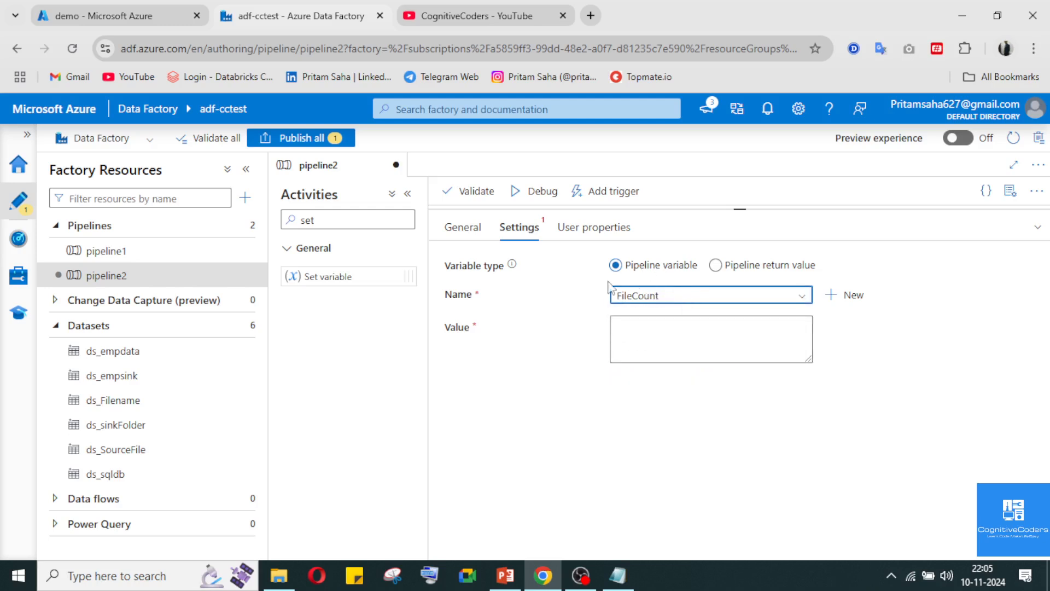
pyautogui.click(550, 292)
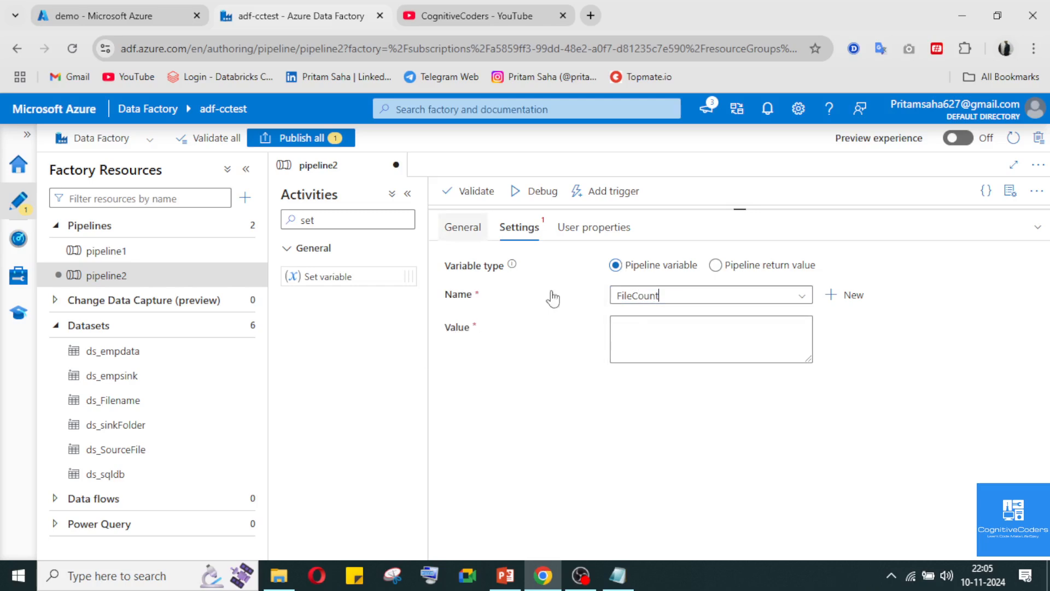
# Open the expression builder for the Set variable activity's value and look through the available Get Metadata activity outputs
pyautogui.click(682, 336)
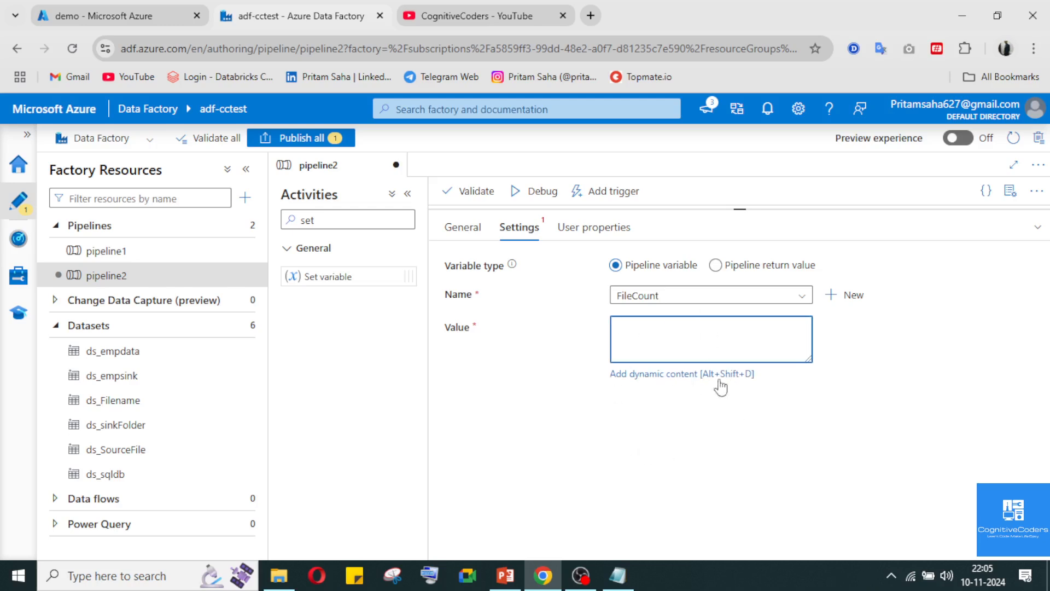
pyautogui.click(676, 374)
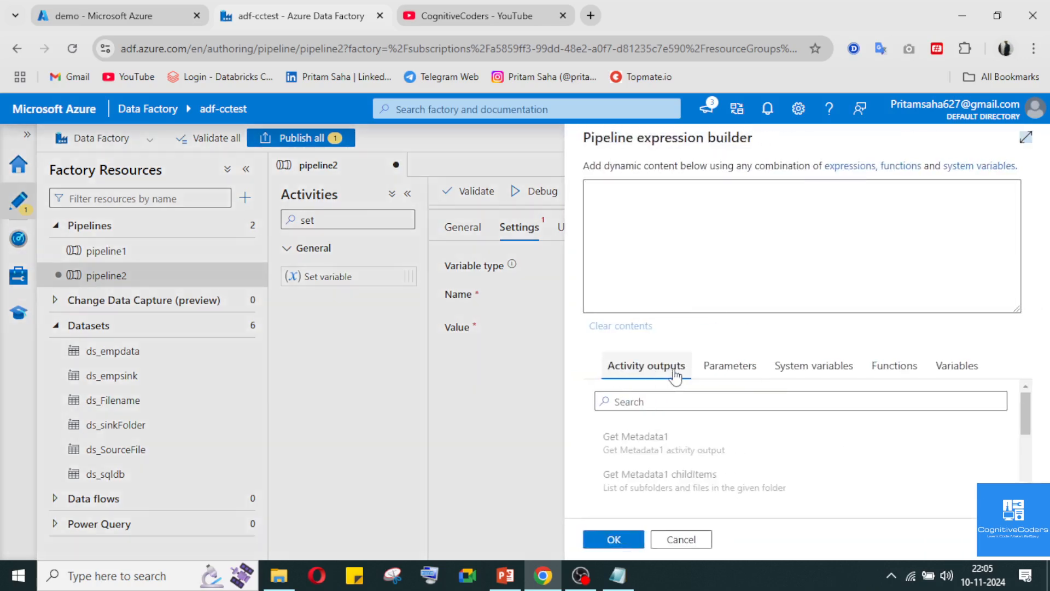
pyautogui.scroll(-5, 684, 451)
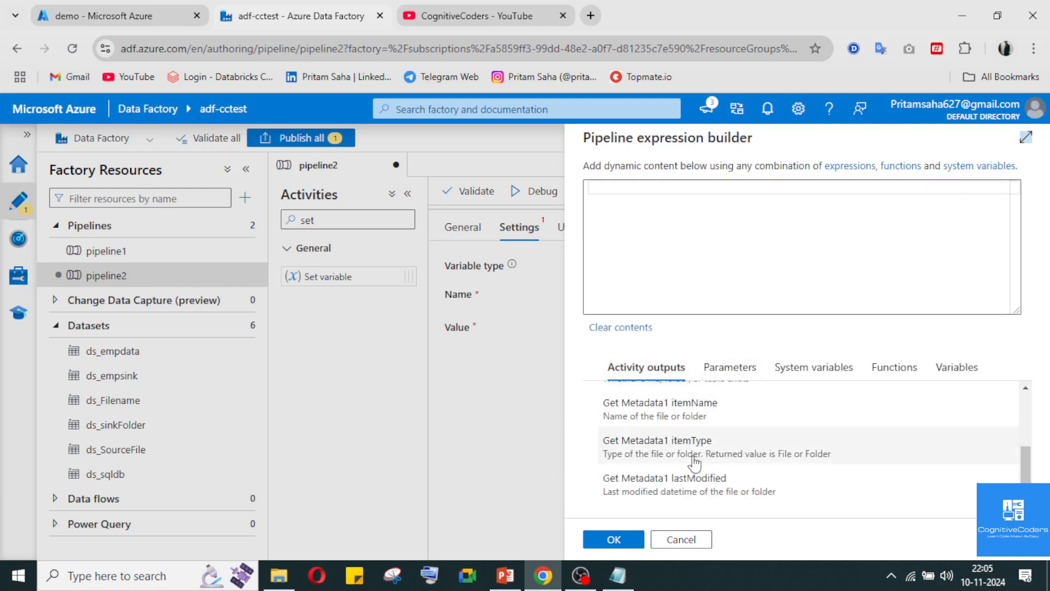
pyautogui.click(583, 576)
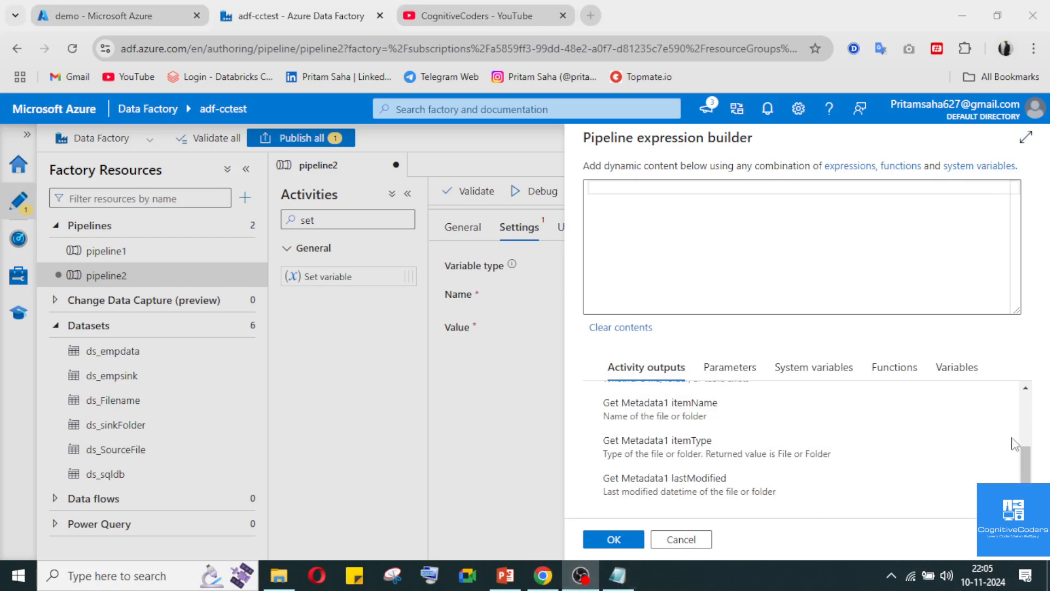
pyautogui.click(581, 581)
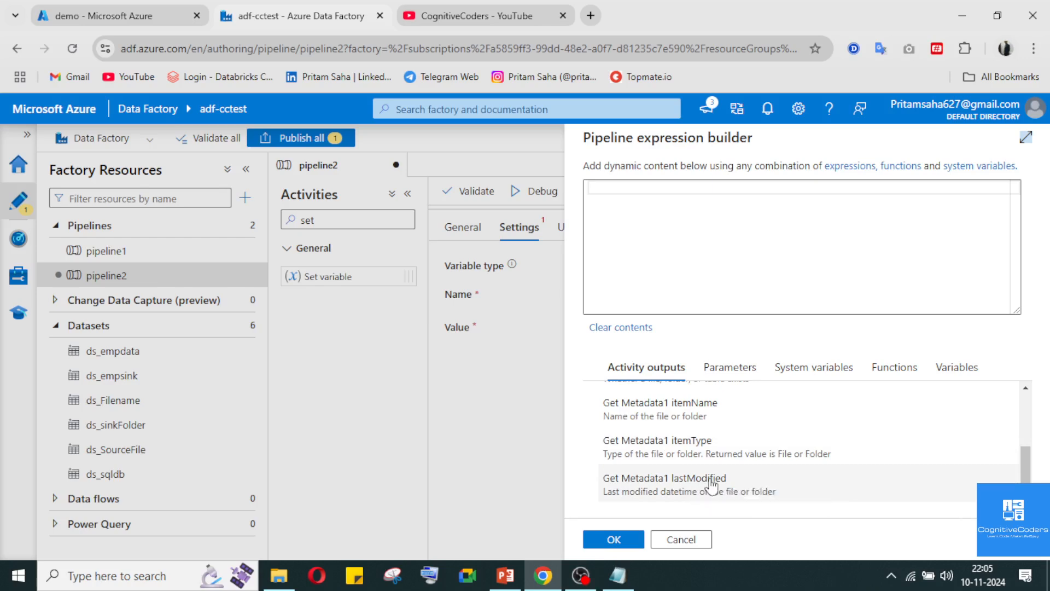
# Set the Set variable activity's value to the Get Metadata1 childItems output and check the activity's settings
pyautogui.scroll(1, 712, 485)
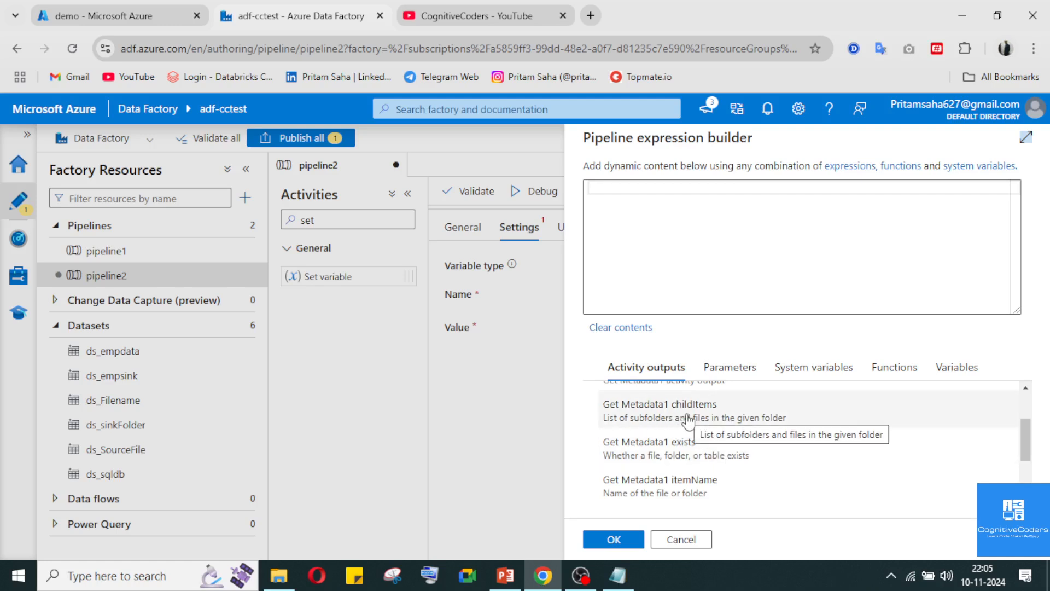
pyautogui.scroll(1, 688, 421)
pyautogui.scroll(-1, 684, 420)
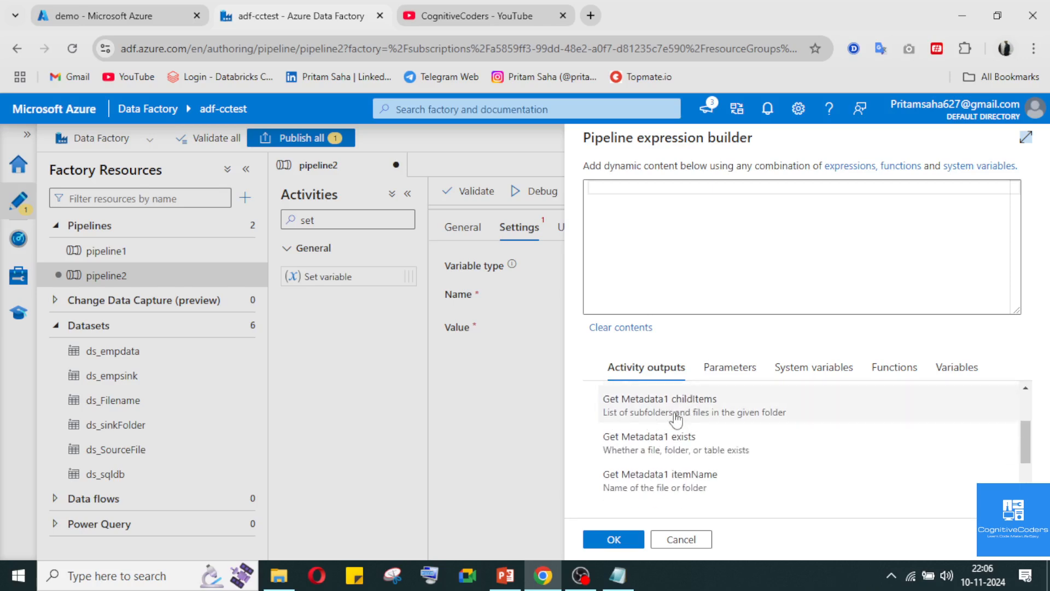
pyautogui.click(681, 418)
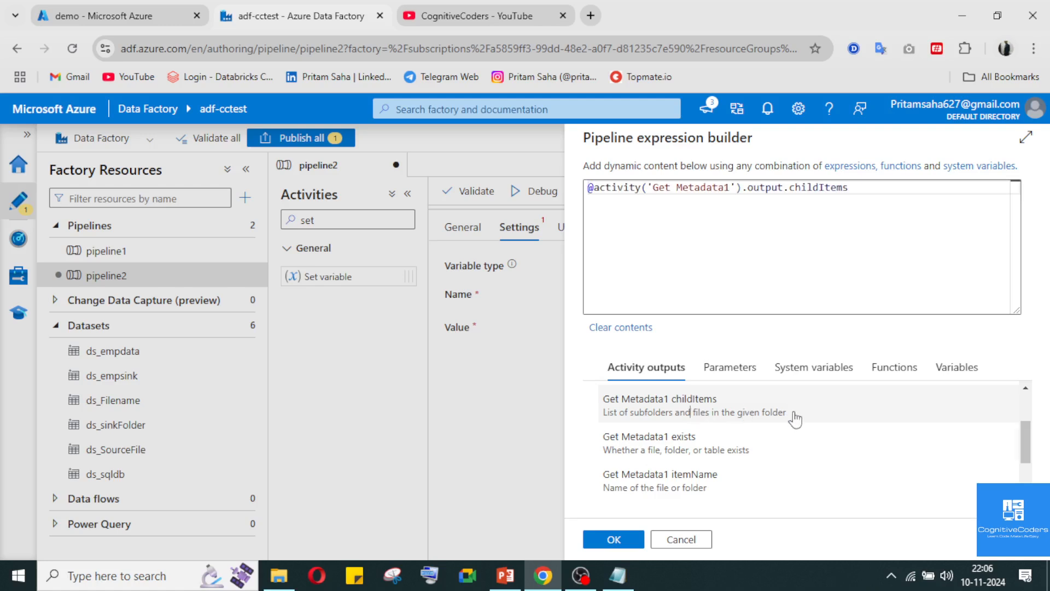
pyautogui.click(613, 539)
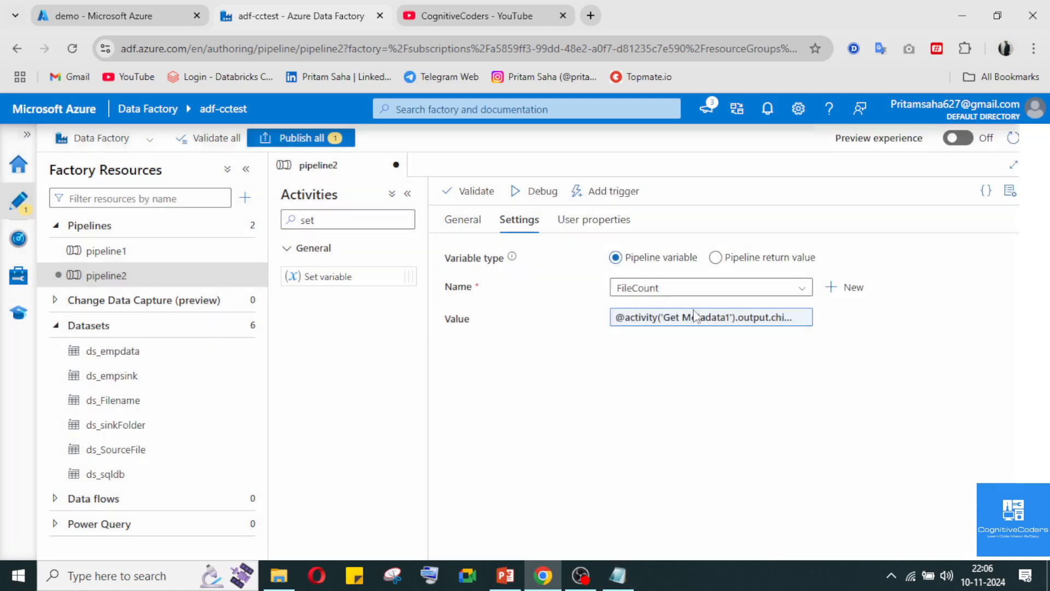
pyautogui.click(1039, 221)
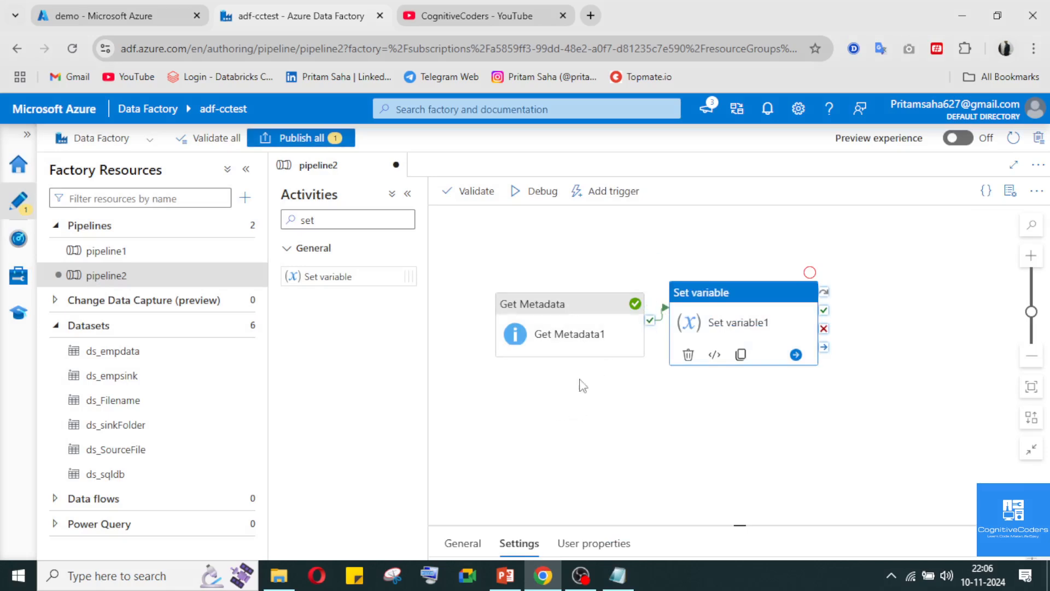
pyautogui.click(1032, 543)
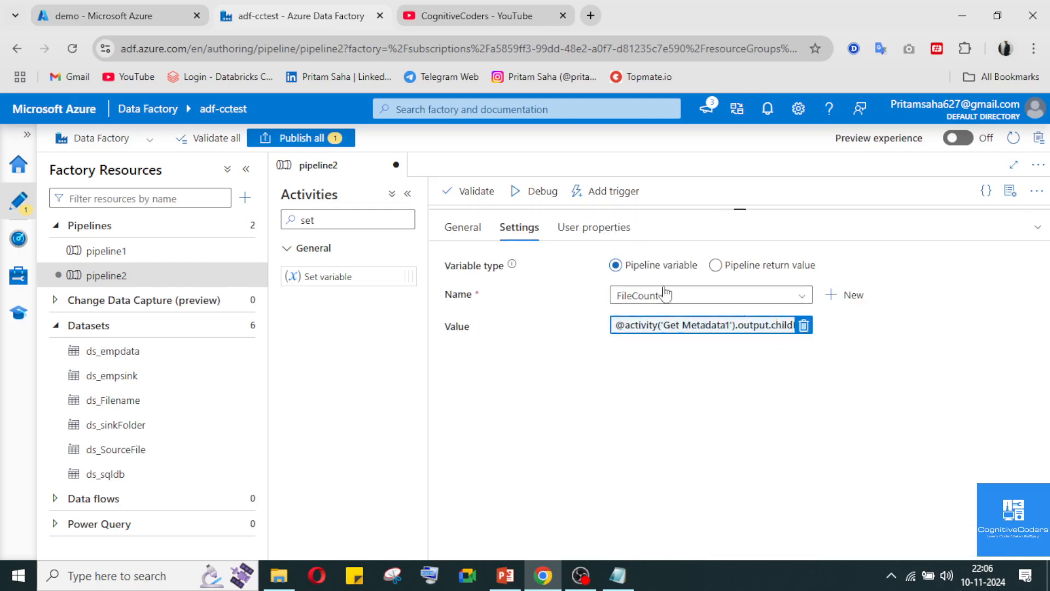
pyautogui.click(1036, 227)
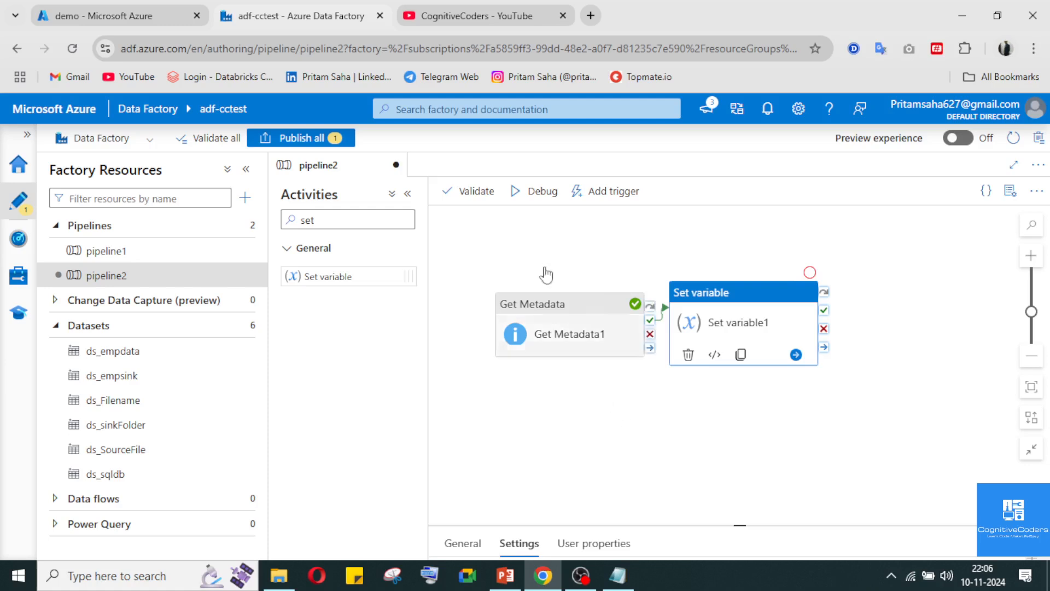
# Run the pipeline in debug mode and inspect the input of the Set variable1 activity run
pyautogui.click(537, 192)
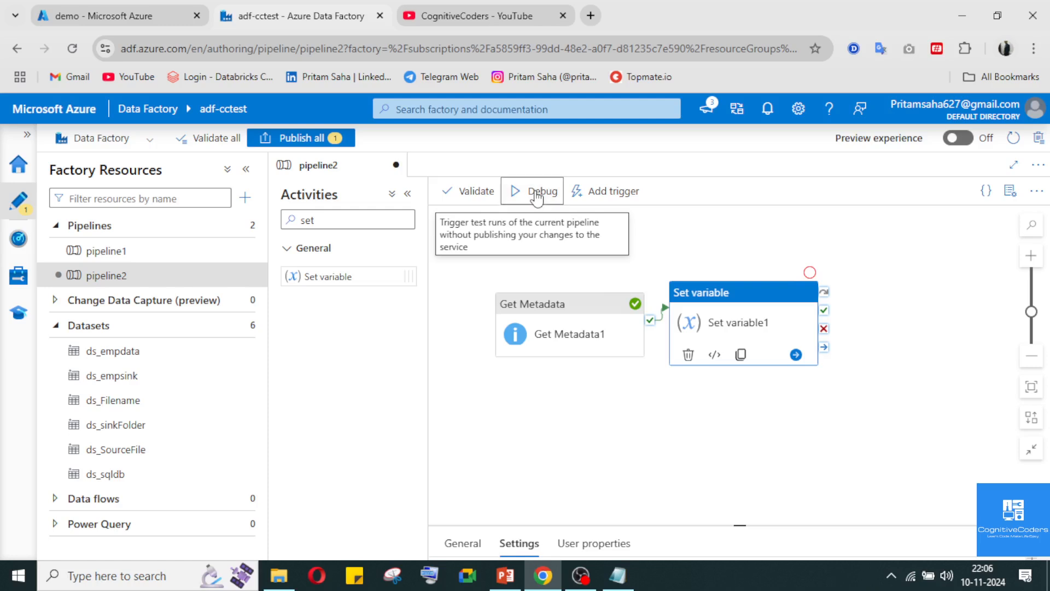
pyautogui.click(658, 471)
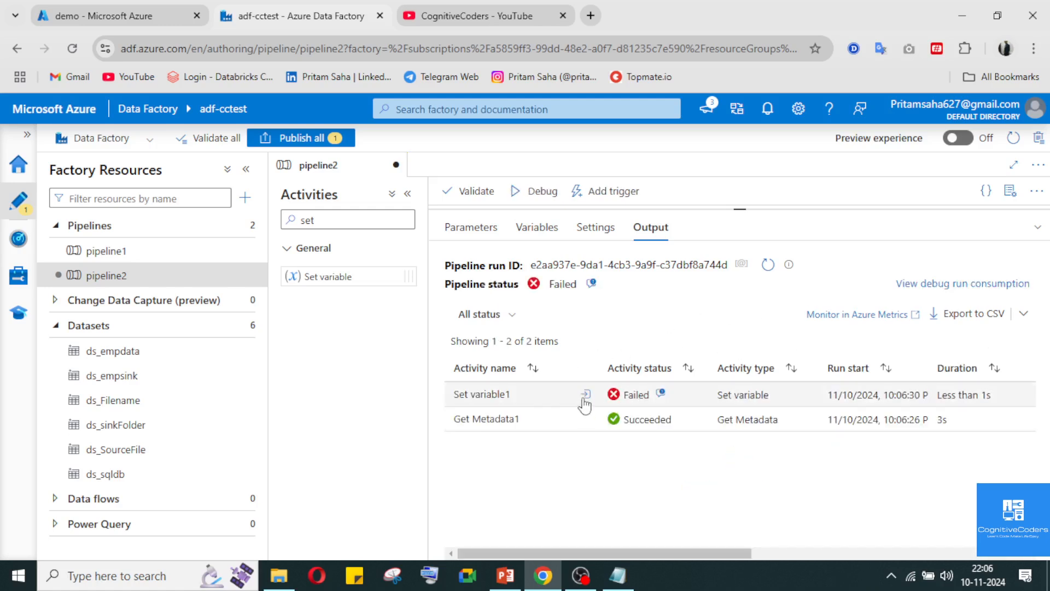
pyautogui.click(587, 395)
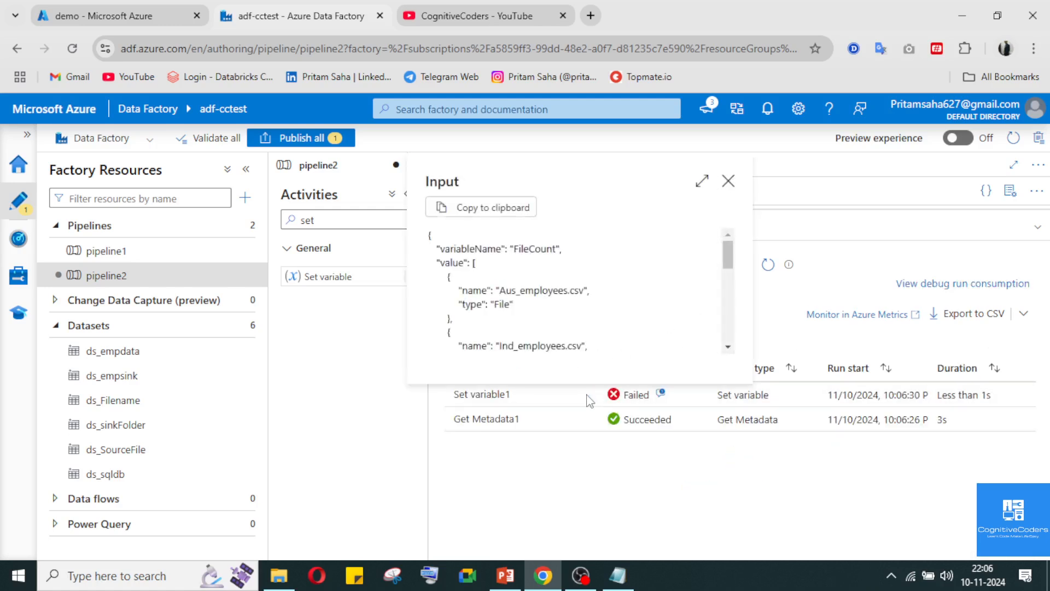
pyautogui.click(727, 180)
pyautogui.click(1037, 226)
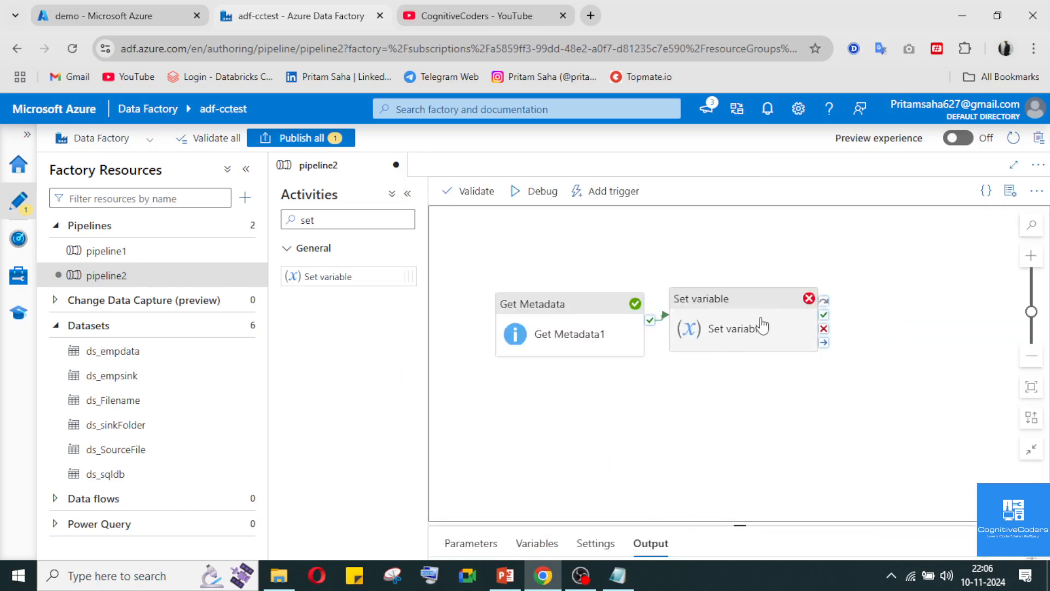
# Reopen the value expression of the Set variable1 activity in the expression builder
pyautogui.click(733, 327)
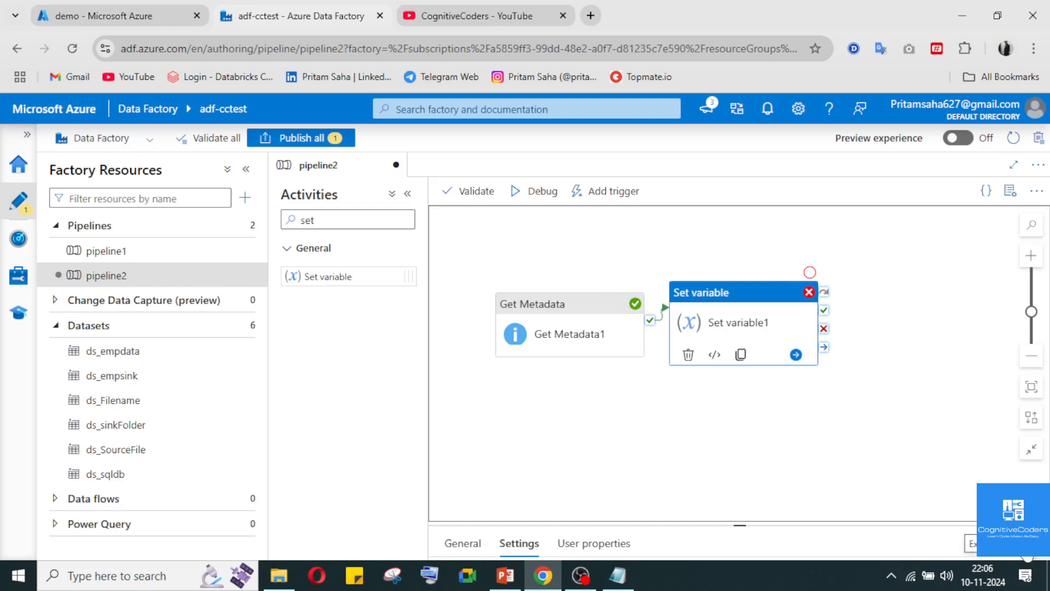
pyautogui.click(1028, 544)
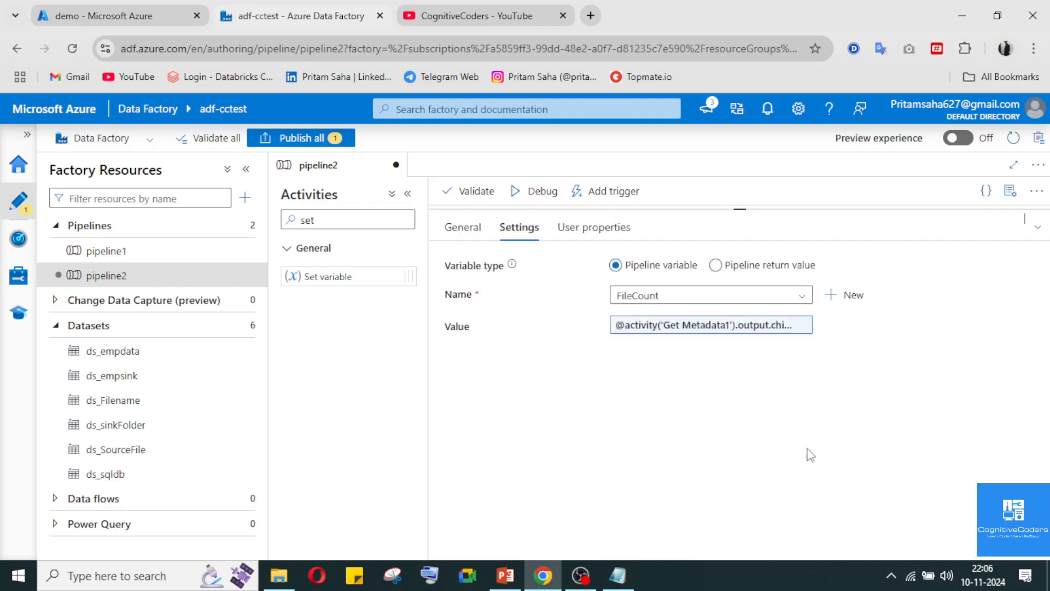
pyautogui.click(643, 329)
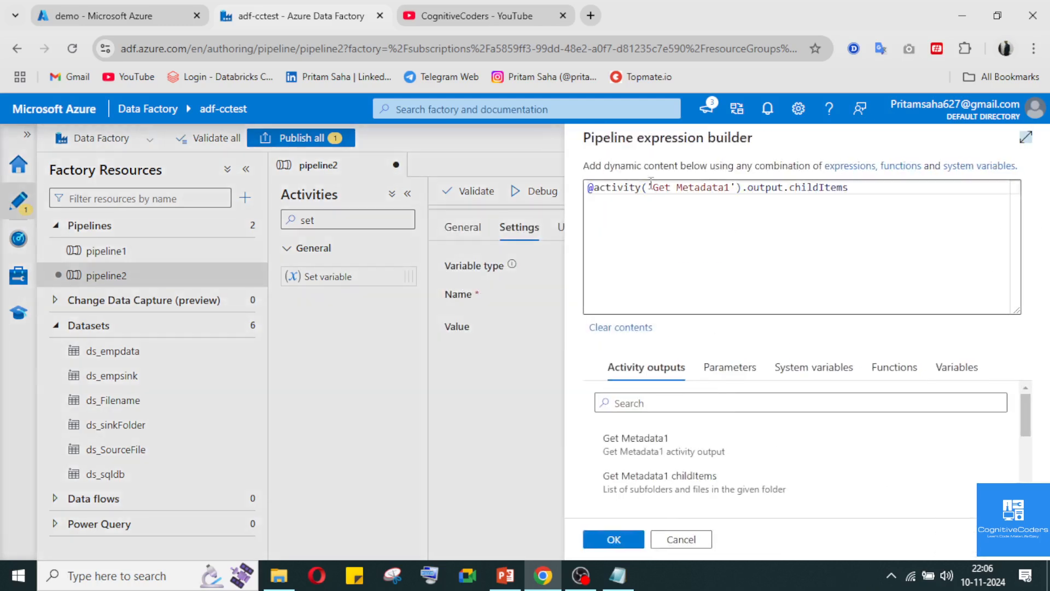
pyautogui.click(602, 187)
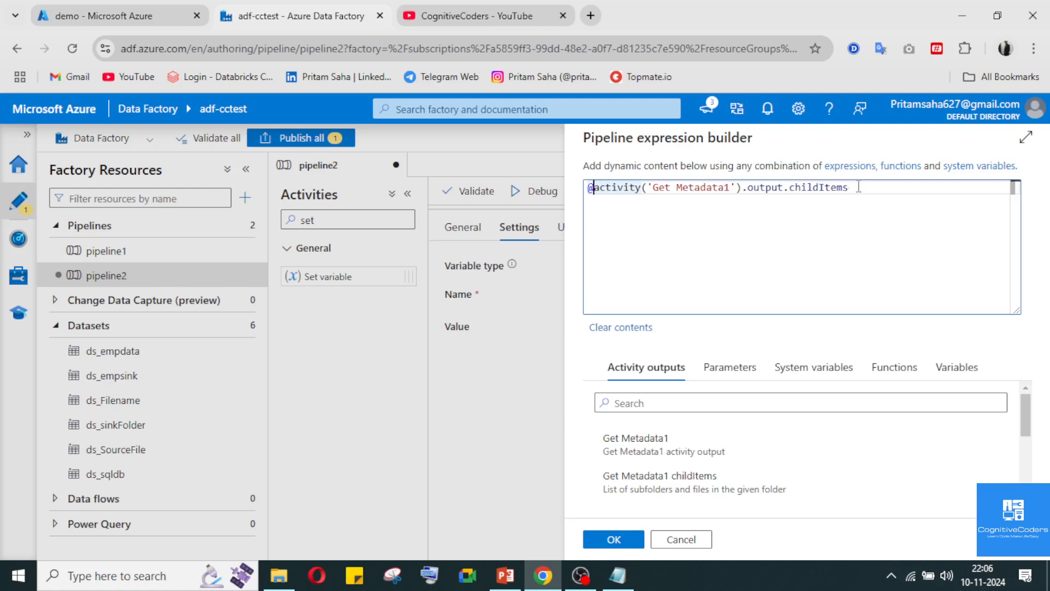
pyautogui.moveTo(858, 187); pyautogui.dragTo(667, 189)
pyautogui.moveTo(599, 185); pyautogui.dragTo(595, 188)
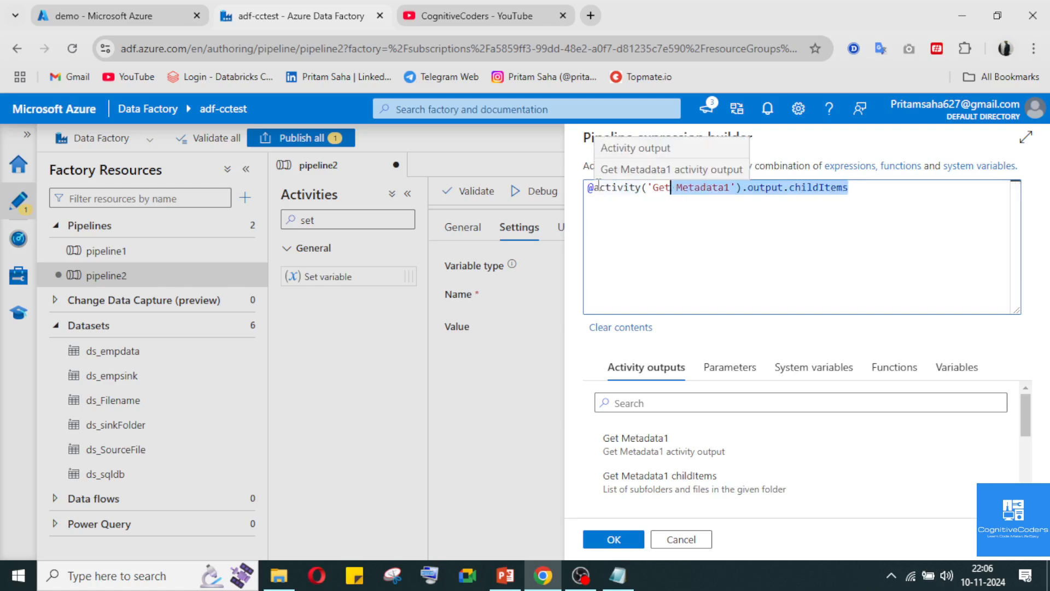
pyautogui.click(592, 189)
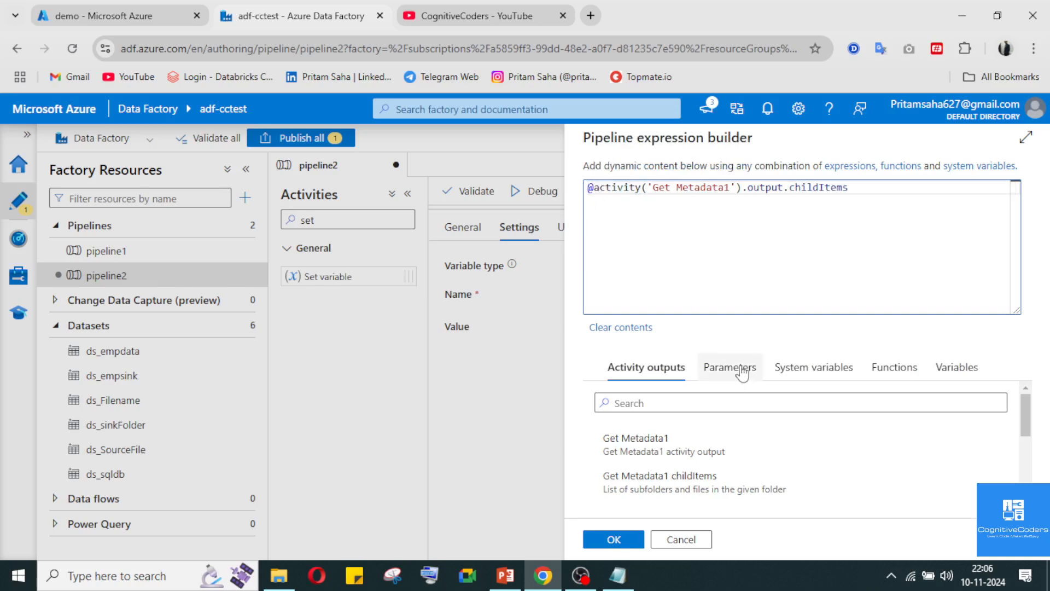
# Search the expression builder's activity outputs for "len" and its parameters for "le"
pyautogui.click(760, 397)
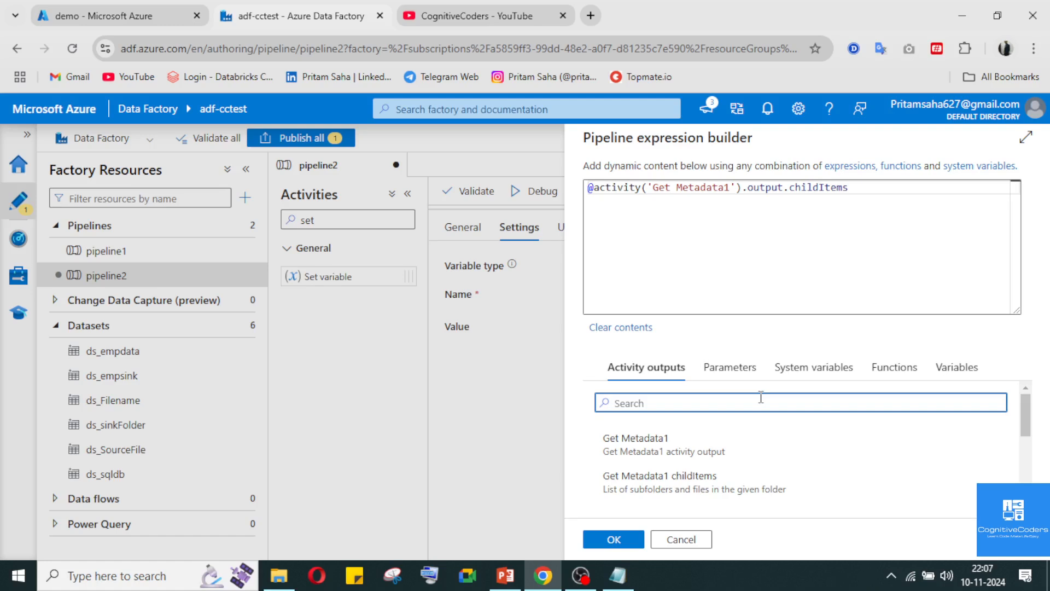
pyautogui.write('len')
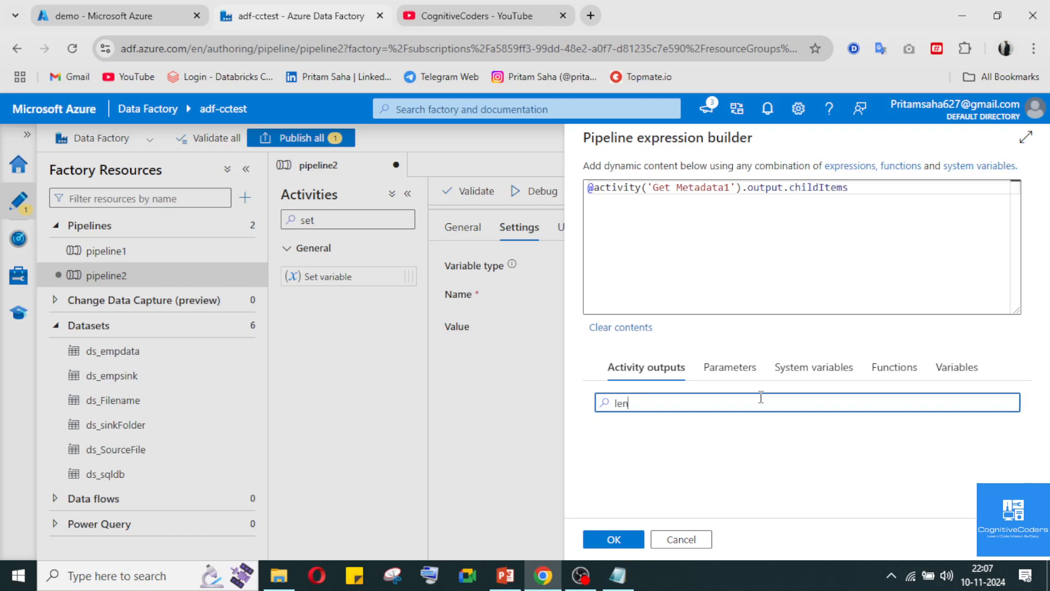
pyautogui.click(741, 369)
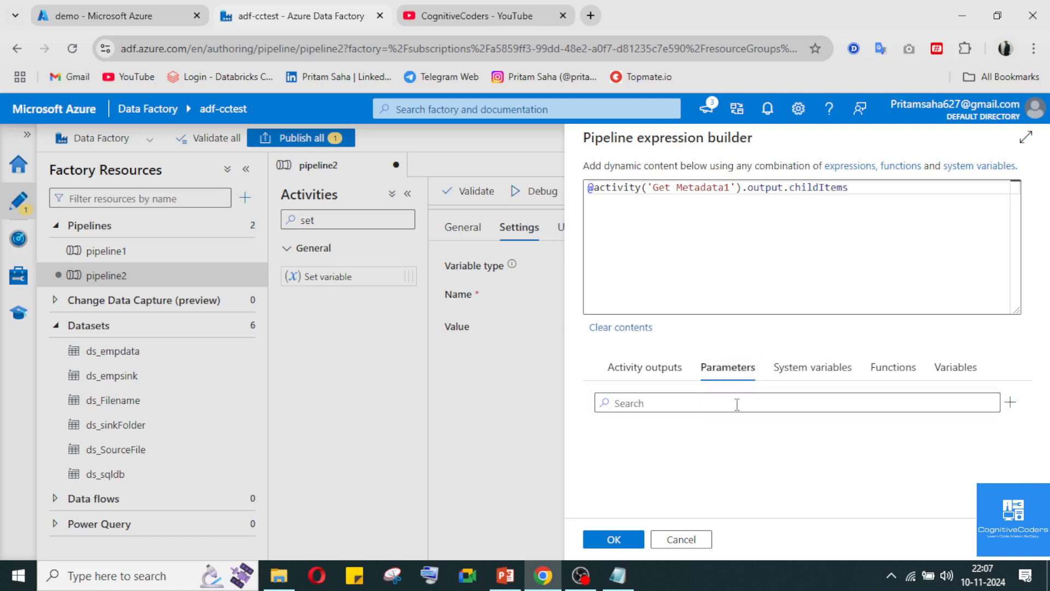
pyautogui.click(737, 403)
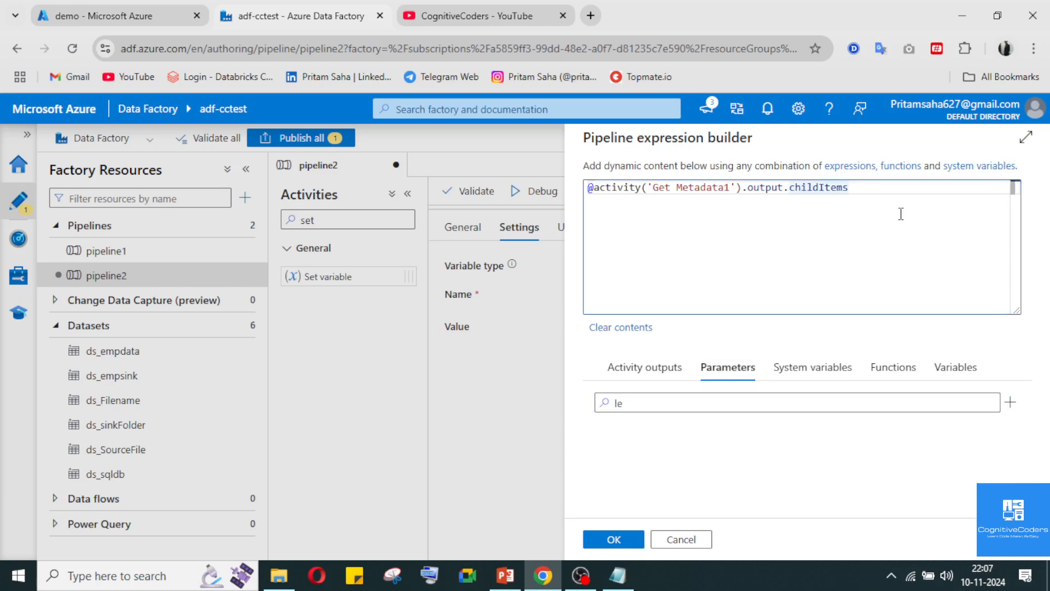
# Delete the childItems expression from the value and clear the parameter search
pyautogui.moveTo(900, 213); pyautogui.dragTo(580, 183)
pyautogui.press('BackSpace')
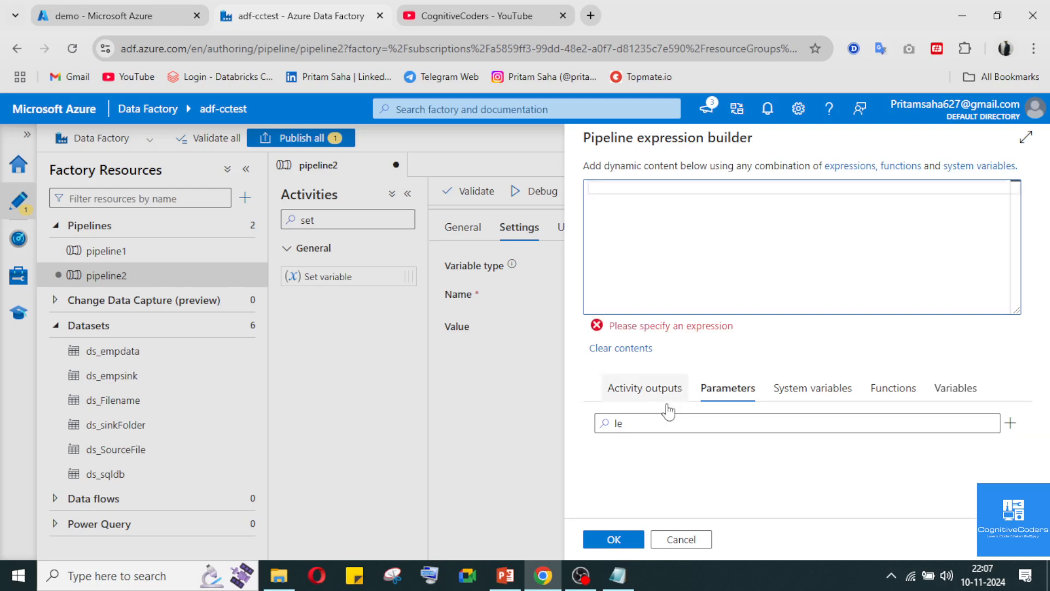
pyautogui.click(661, 423)
pyautogui.press('BackSpace')
pyautogui.press('BackSpace')
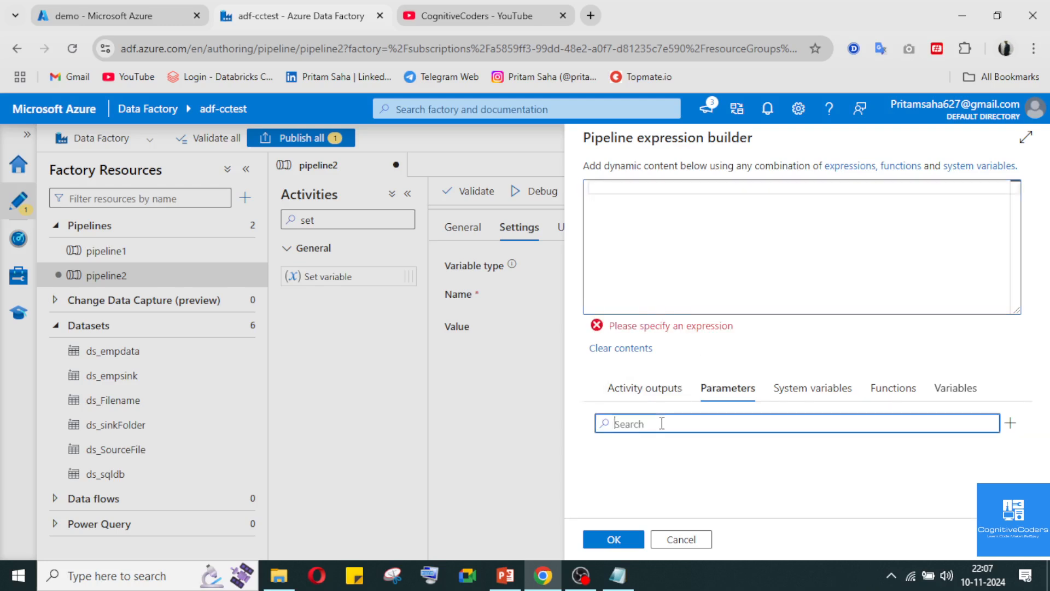
pyautogui.click(579, 574)
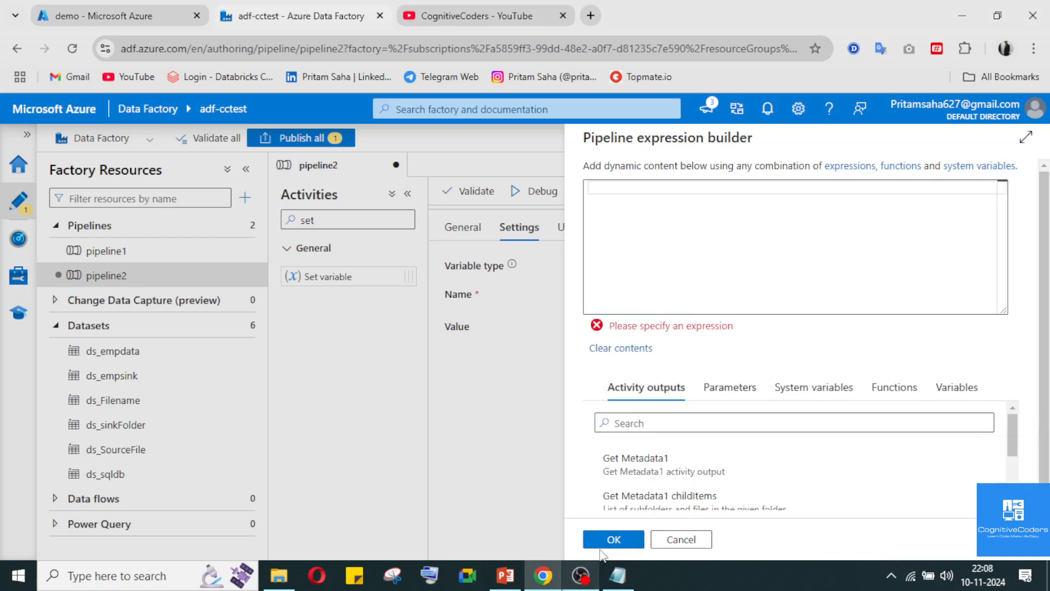
# Search the available functions for "len" and insert the length collection function into the empty expression
pyautogui.click(819, 388)
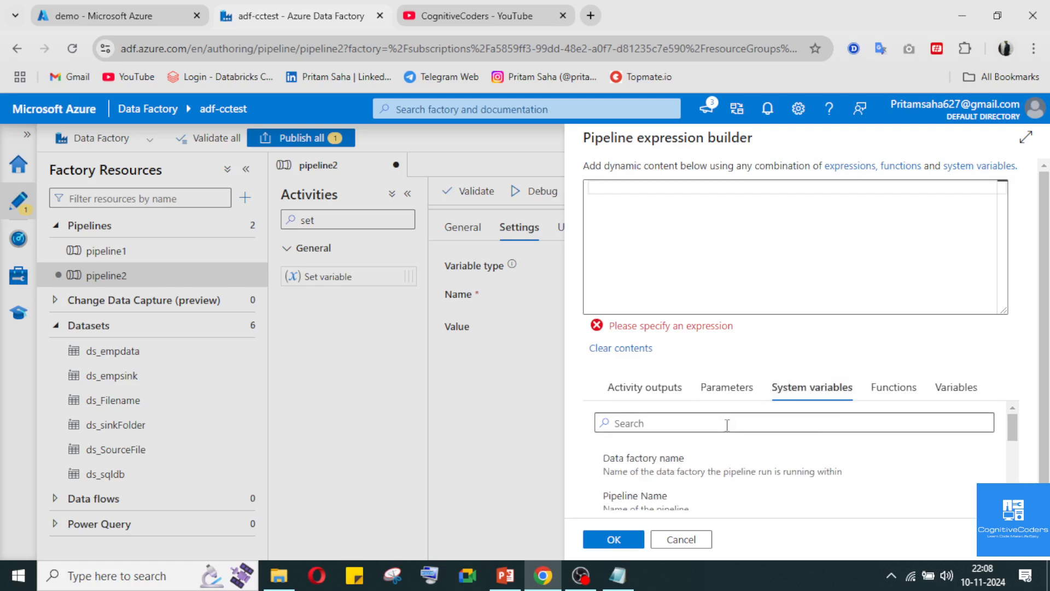
pyautogui.click(902, 387)
pyautogui.click(756, 423)
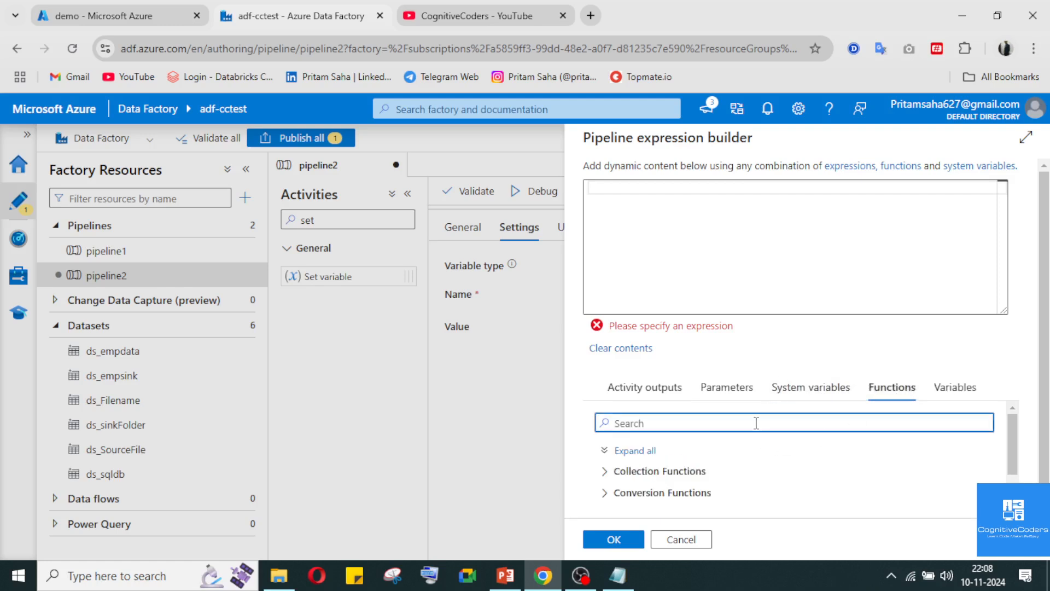
pyautogui.write('len')
pyautogui.scroll(-2, 738, 492)
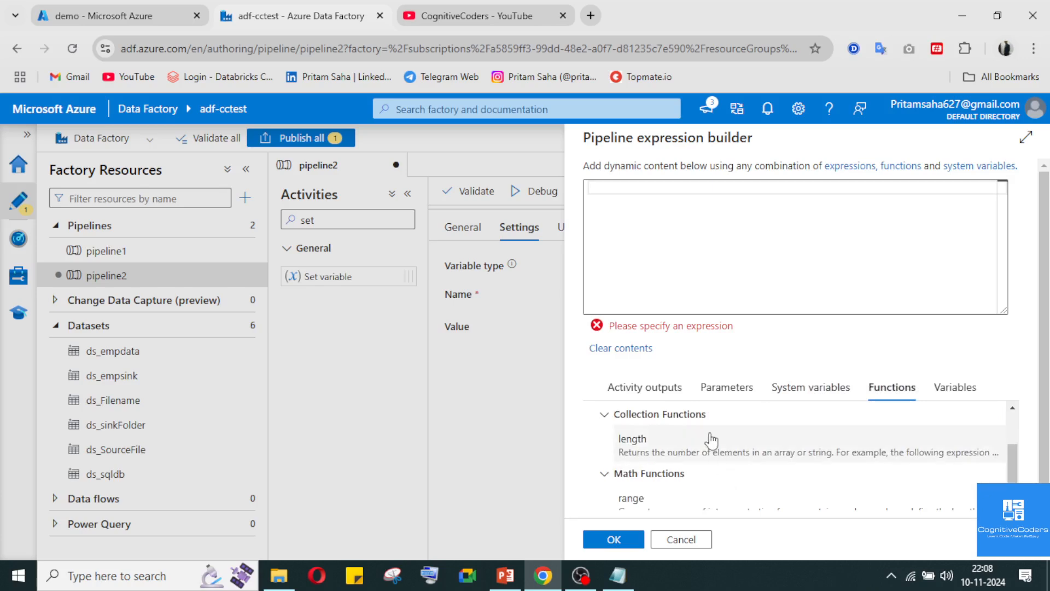
pyautogui.scroll(-1, 711, 440)
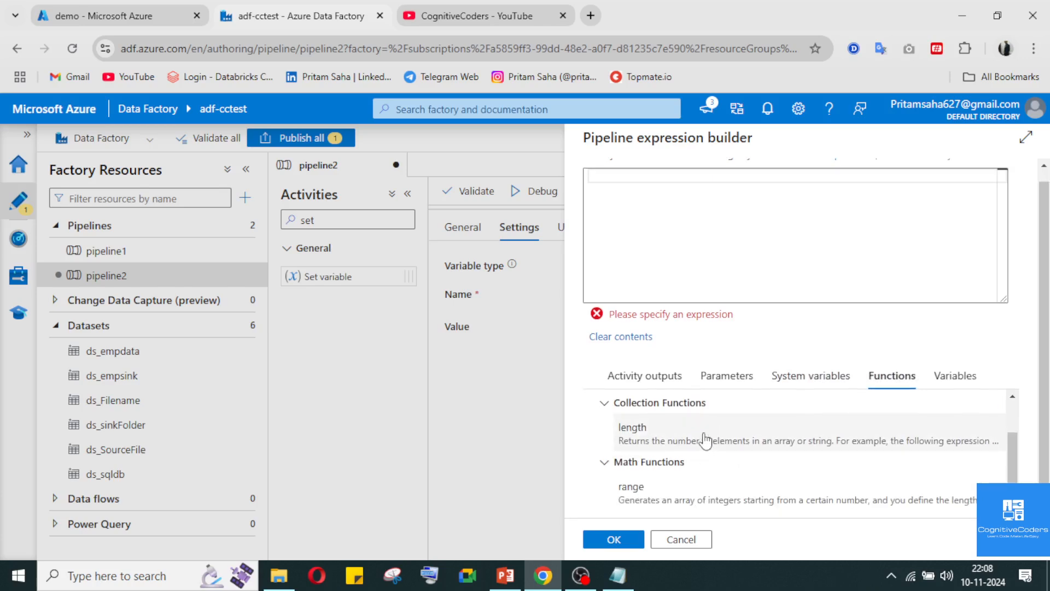
pyautogui.click(705, 440)
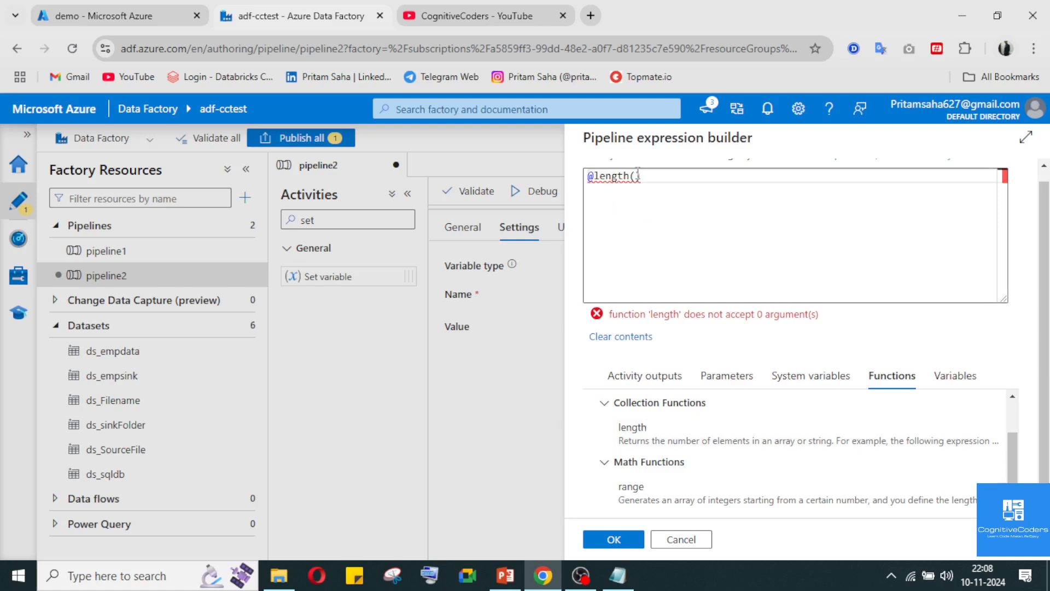
# Insert the Get Metadata1 childItems activity output as the argument of the length function
pyautogui.click(646, 376)
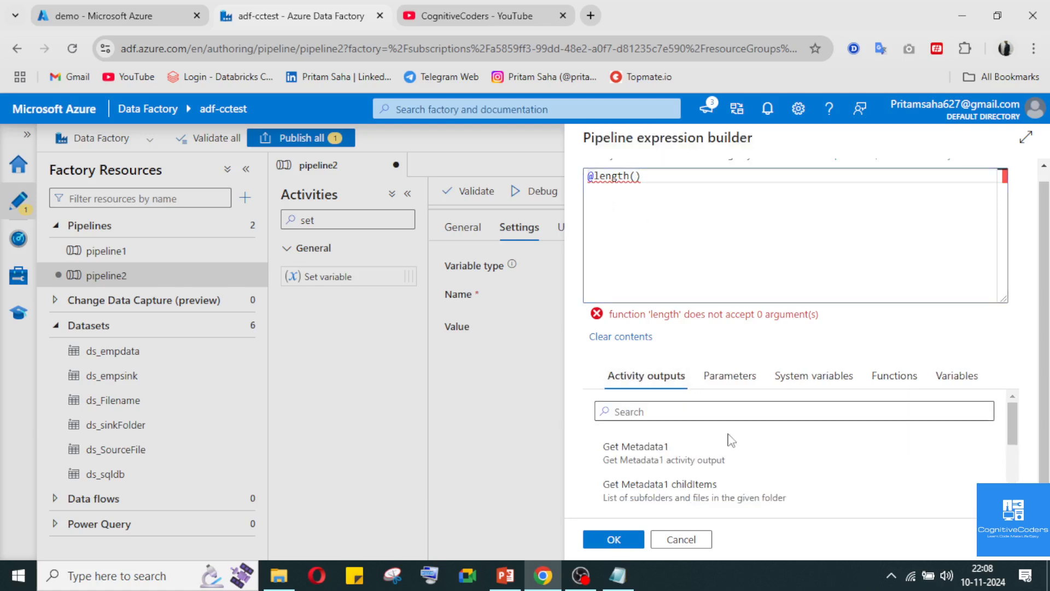
pyautogui.scroll(-3, 733, 449)
pyautogui.click(733, 419)
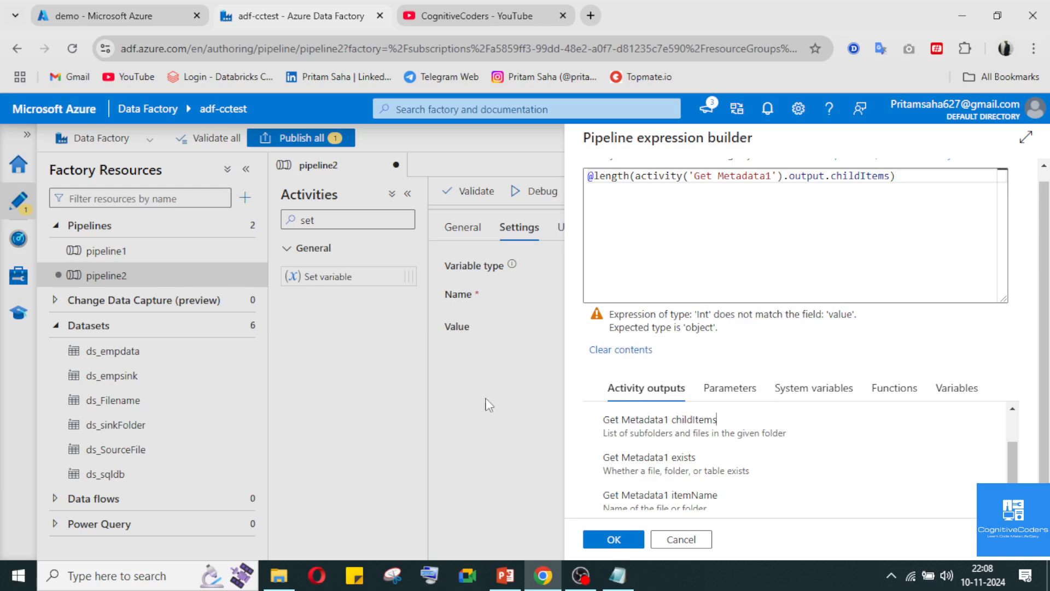
pyautogui.click(595, 178)
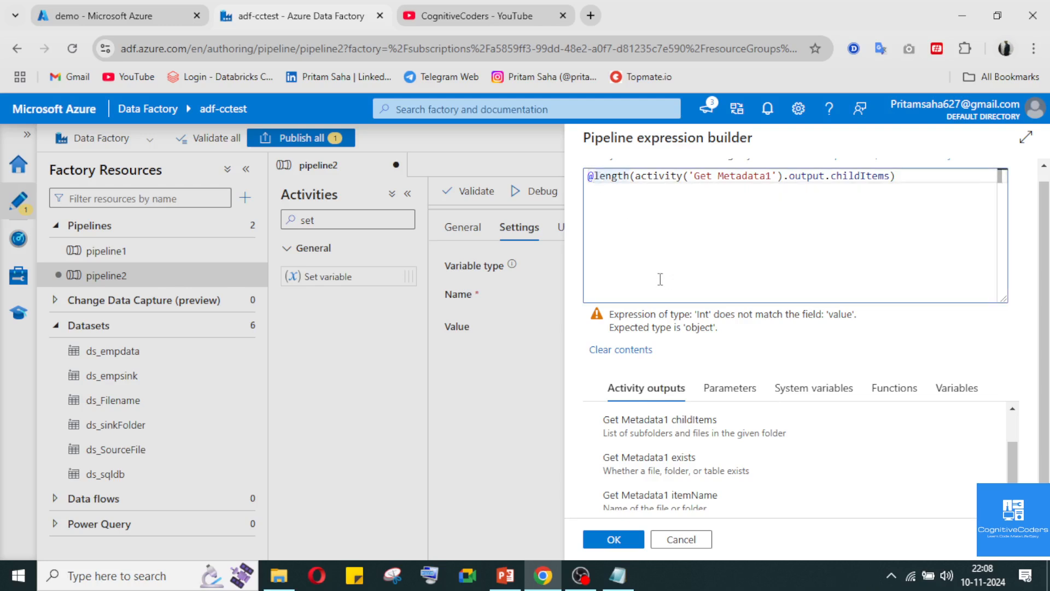
pyautogui.write('str')
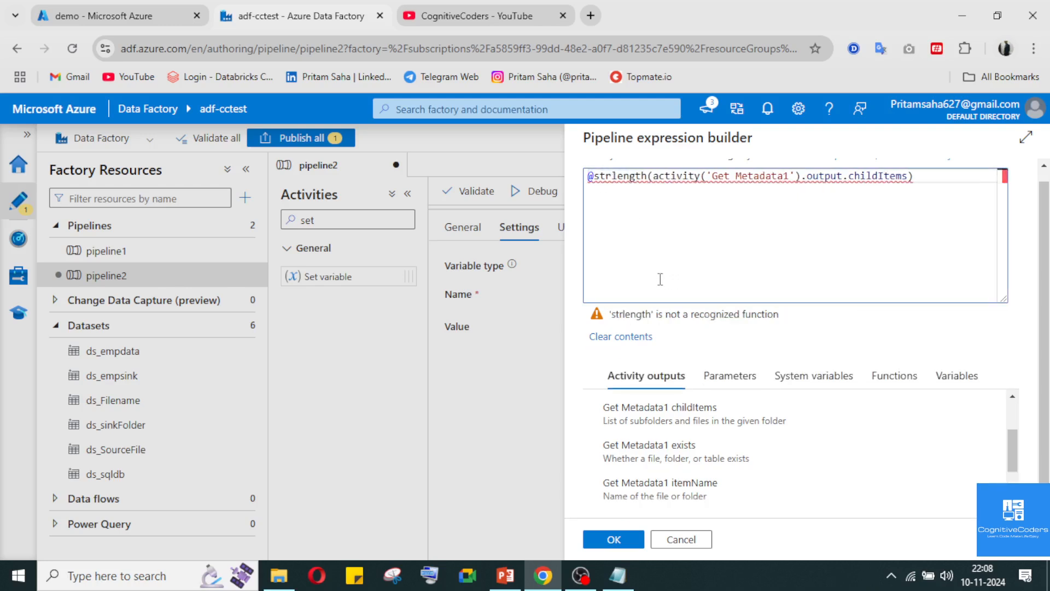
pyautogui.write('(')
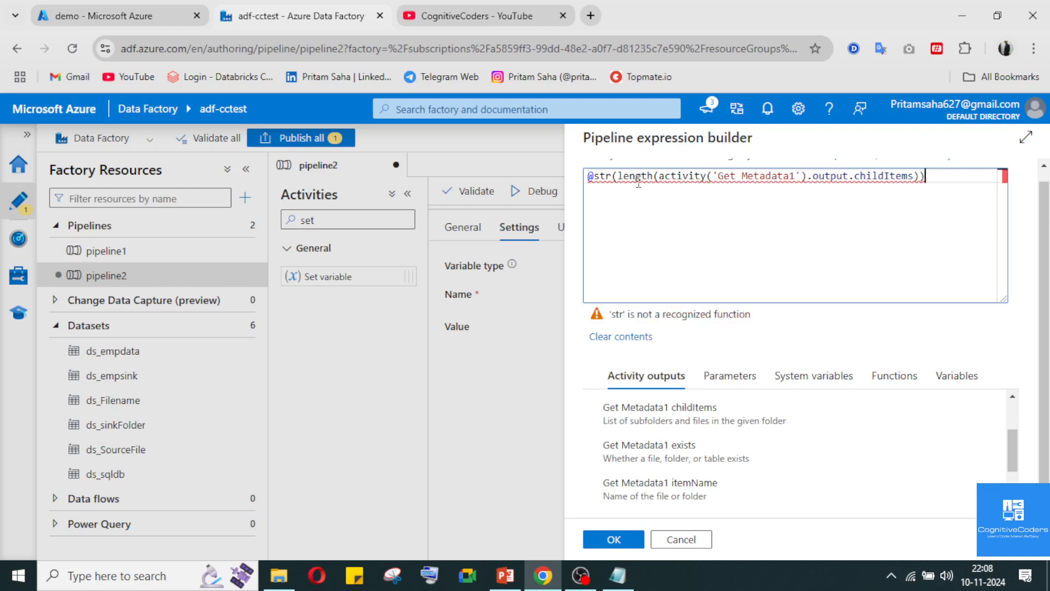
pyautogui.write('ing')
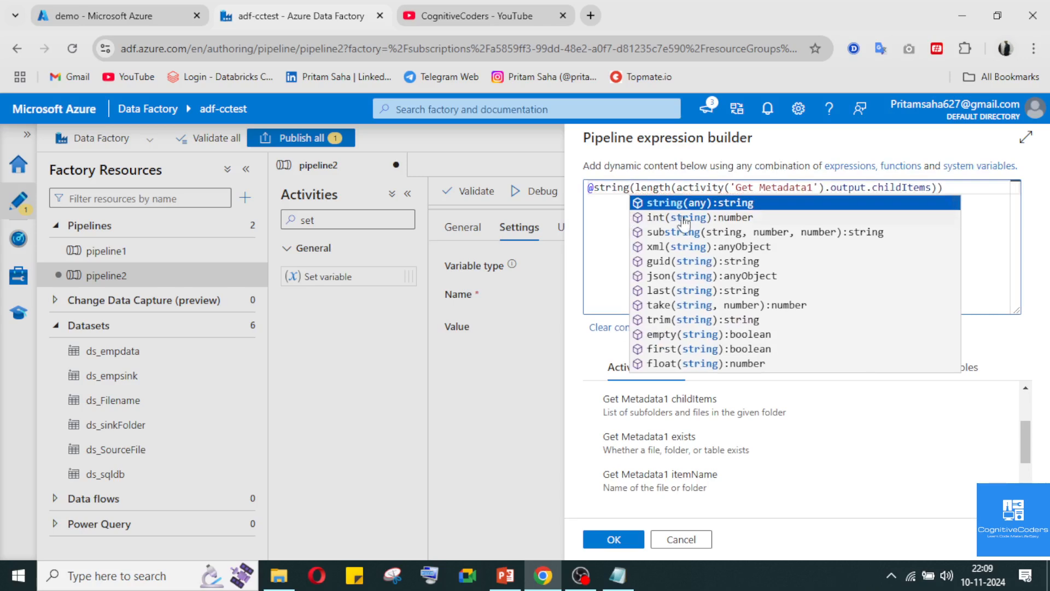
# Apply the string(length()) expression as the FileCount value and run pipeline2 in debug mode
pyautogui.click(609, 231)
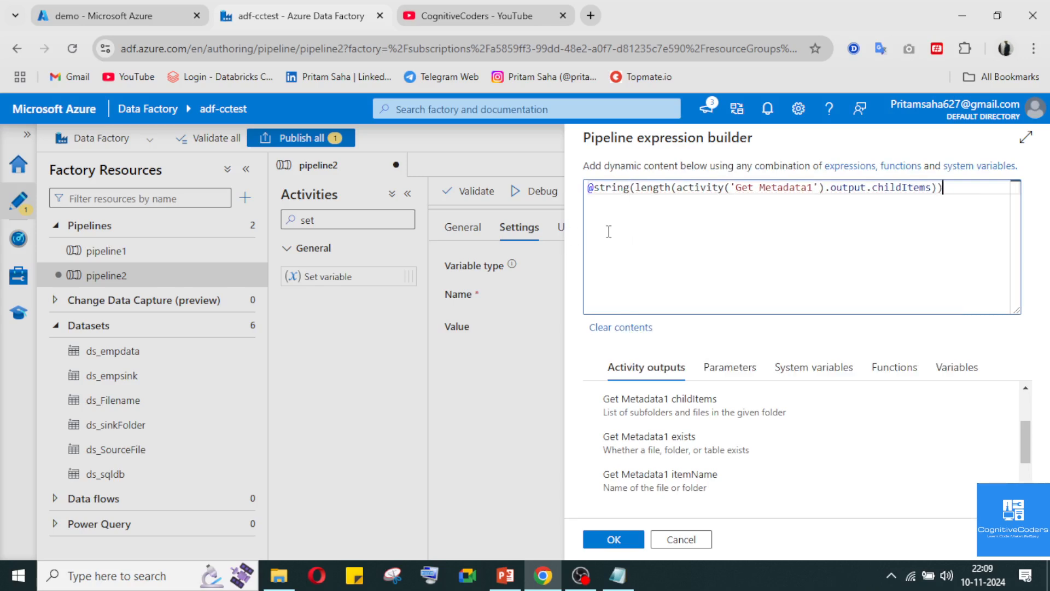
pyautogui.click(623, 540)
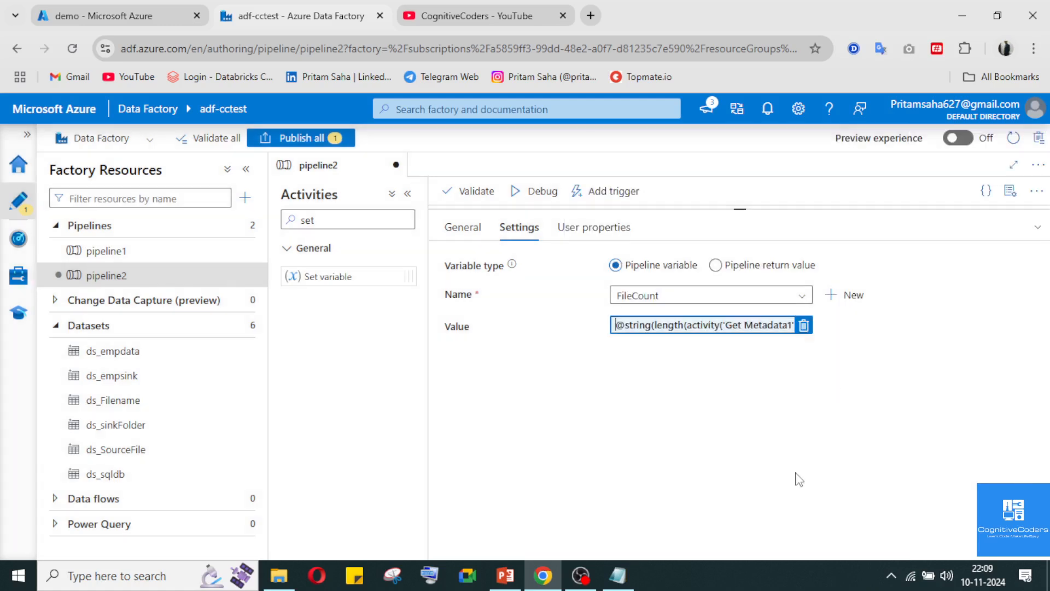
pyautogui.click(1037, 227)
pyautogui.click(539, 191)
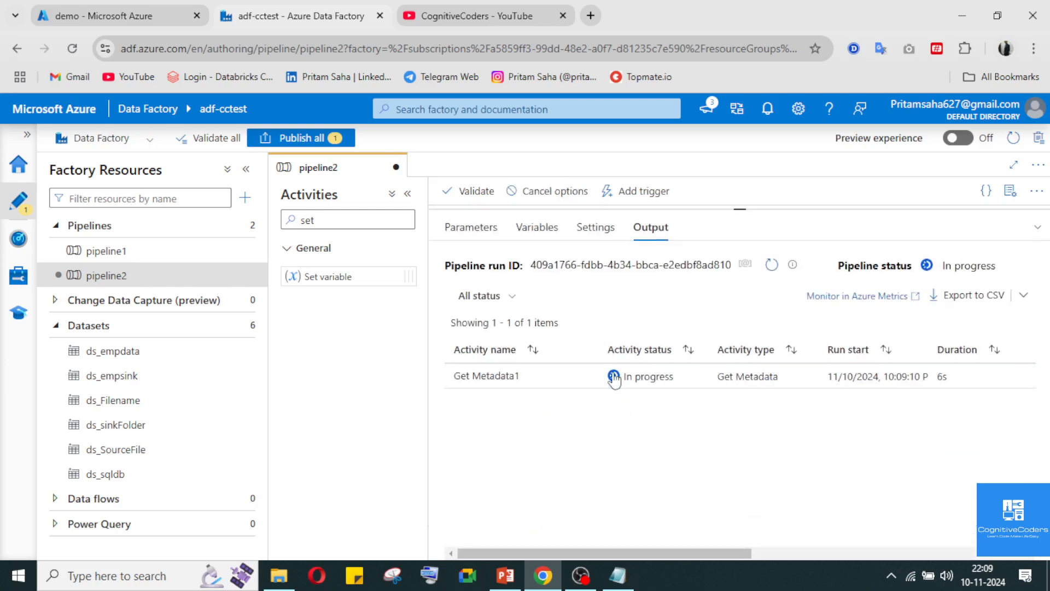
pyautogui.click(580, 575)
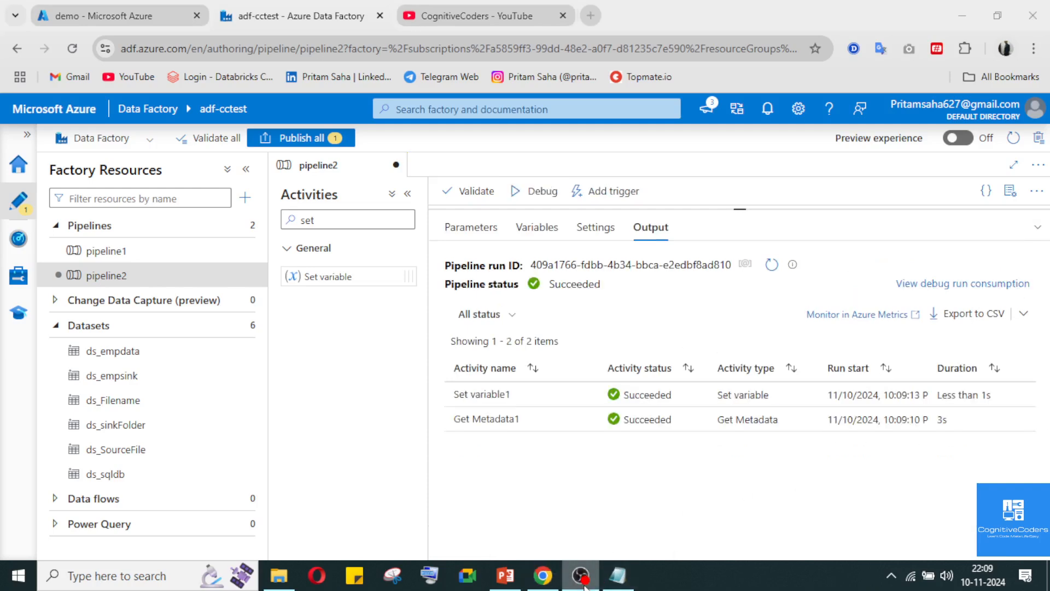
pyautogui.click(583, 583)
# Examine the Set variable1 output of the debug run and compare it with the files in the demo container's source folder
pyautogui.moveTo(595, 390)
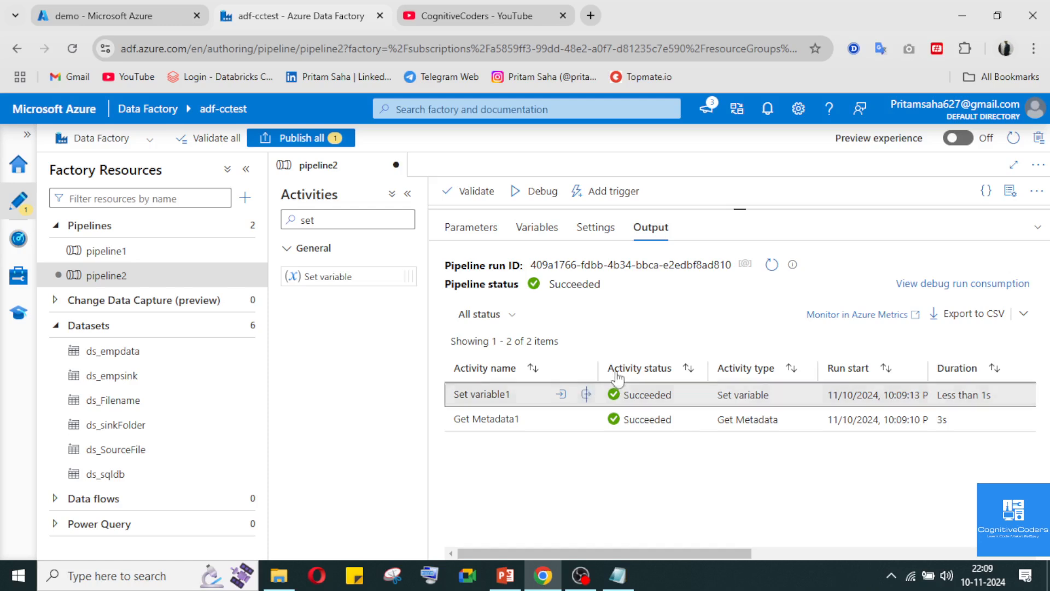
pyautogui.click(587, 393)
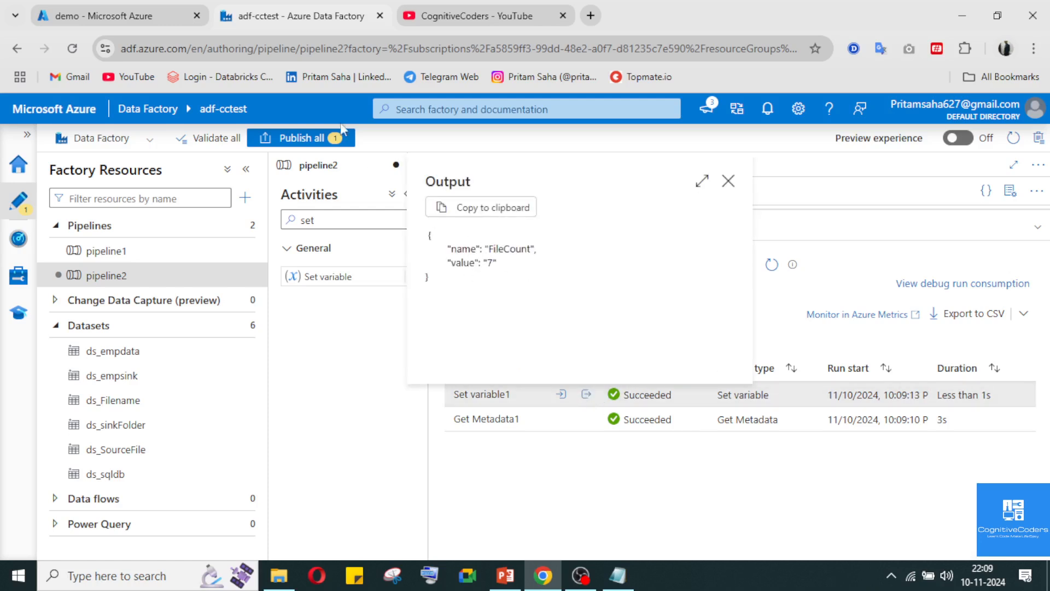
pyautogui.click(61, 8)
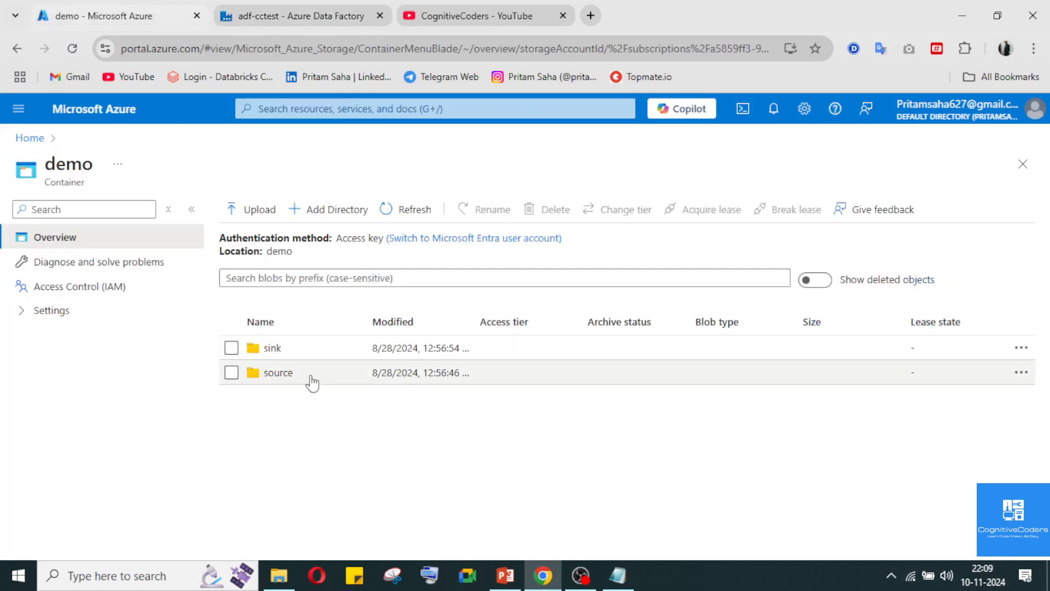
pyautogui.click(273, 373)
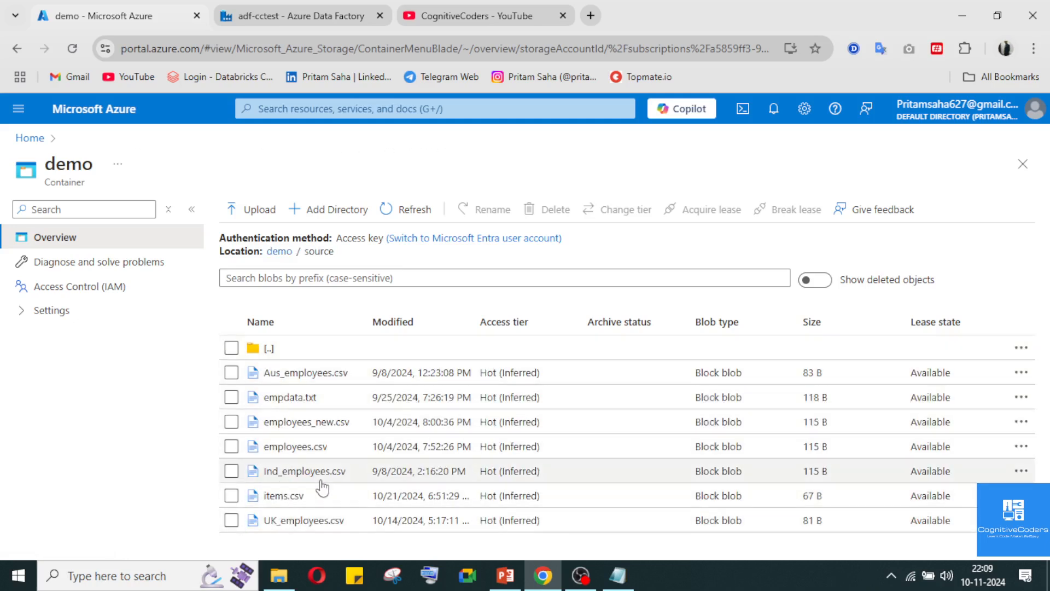
pyautogui.click(300, 7)
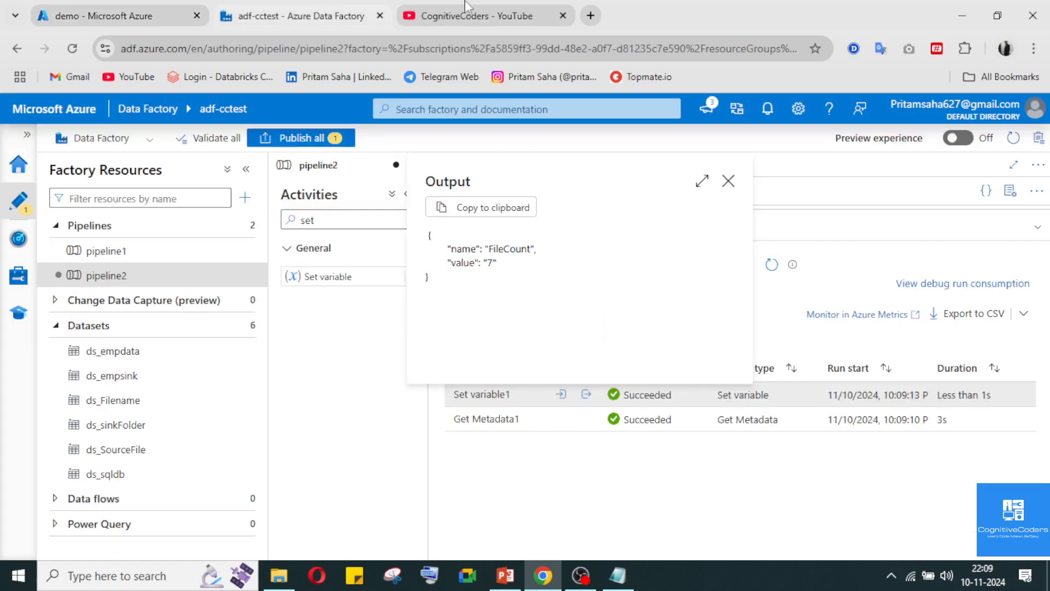
pyautogui.click(728, 182)
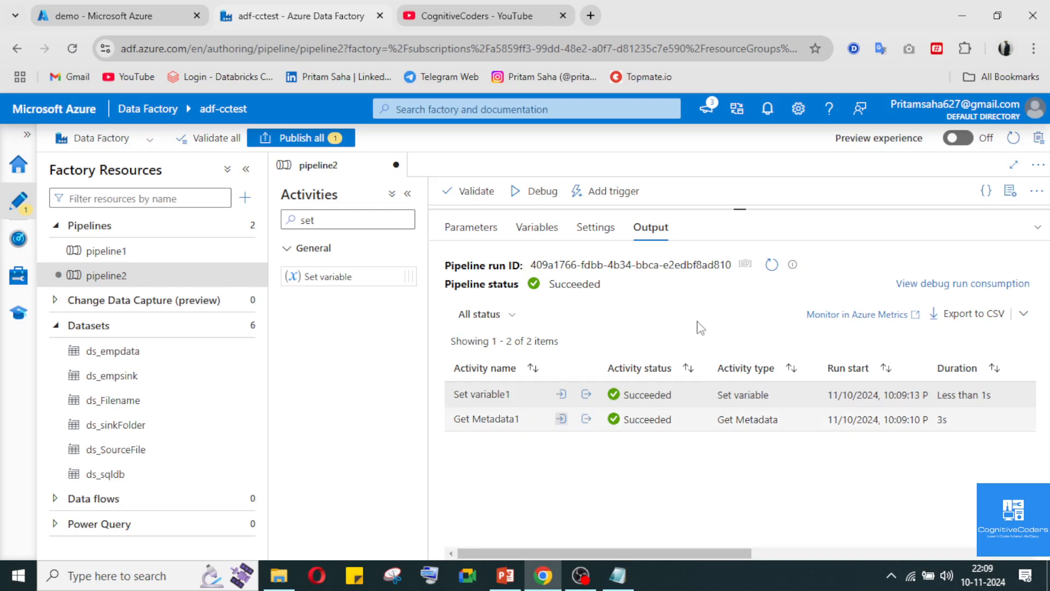
# Find the If Condition activity with the search "if", place it after Set variable1 and connect it to that activity's success output
pyautogui.click(1038, 233)
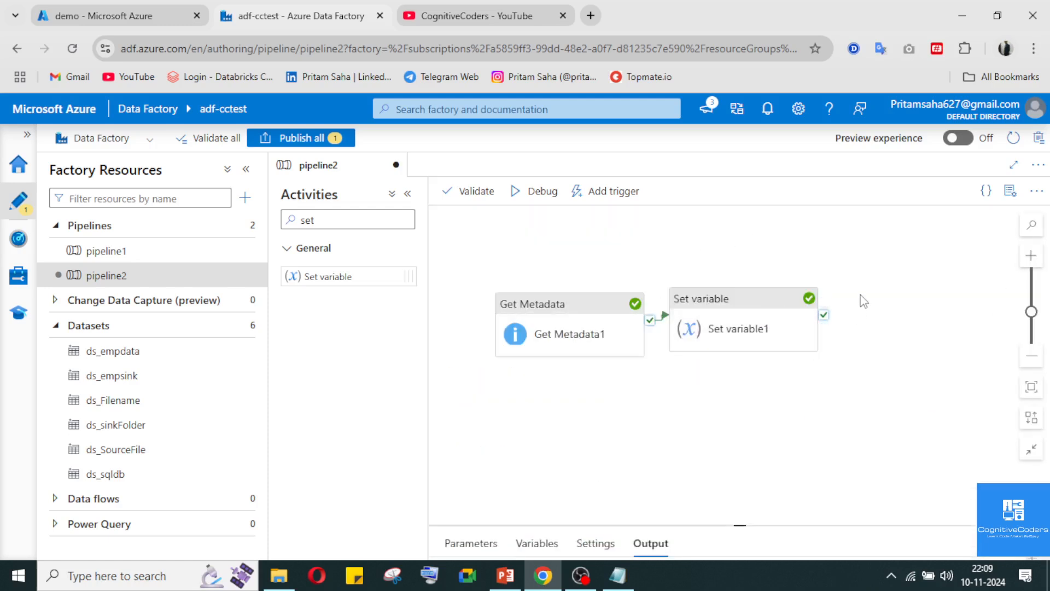
pyautogui.click(349, 220)
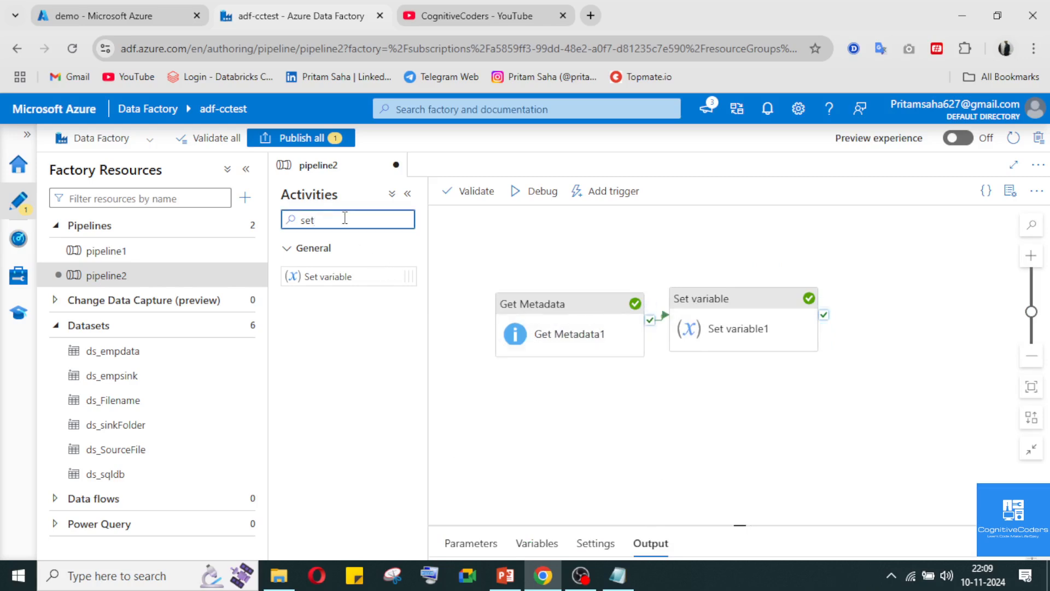
pyautogui.doubleClick(344, 219)
pyautogui.press('BackSpace')
pyautogui.write('if')
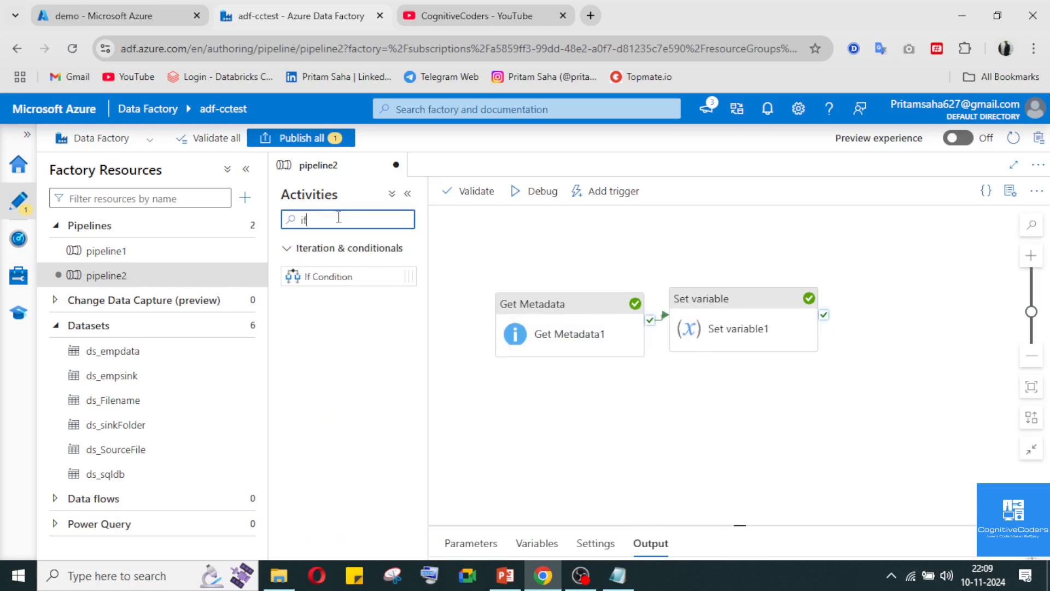
pyautogui.moveTo(332, 283); pyautogui.dragTo(928, 319)
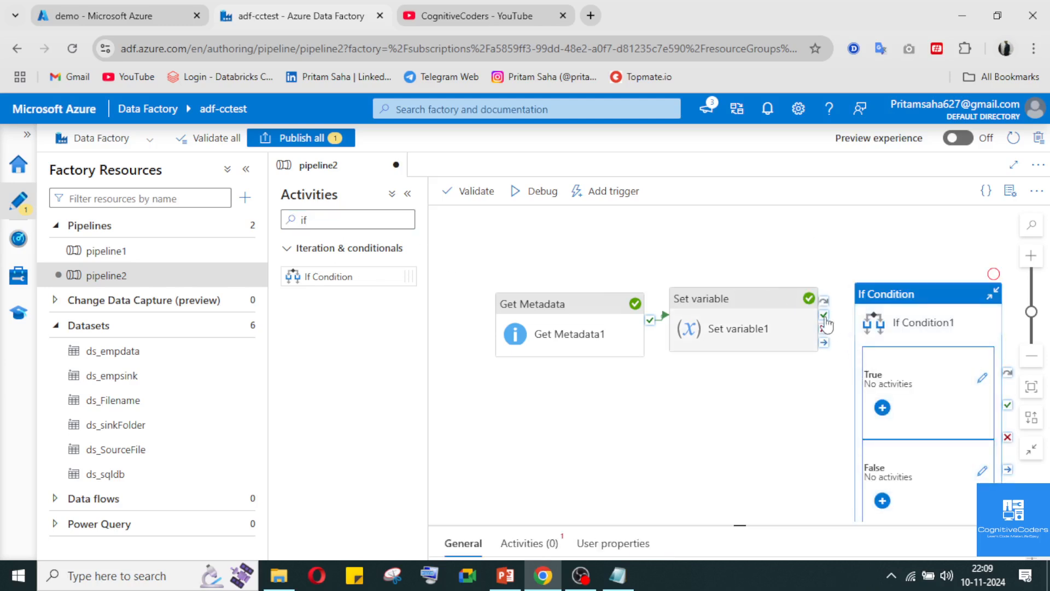
pyautogui.moveTo(824, 315); pyautogui.dragTo(874, 383)
pyautogui.click(795, 473)
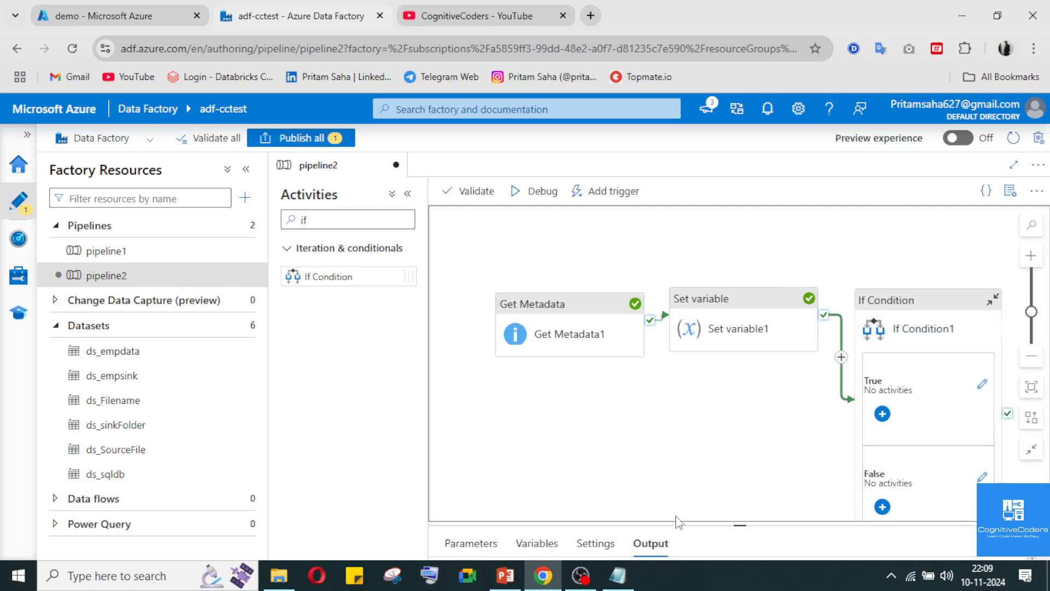
# Open the dynamic content expression builder for the If Condition1 activity's expression
pyautogui.click(651, 543)
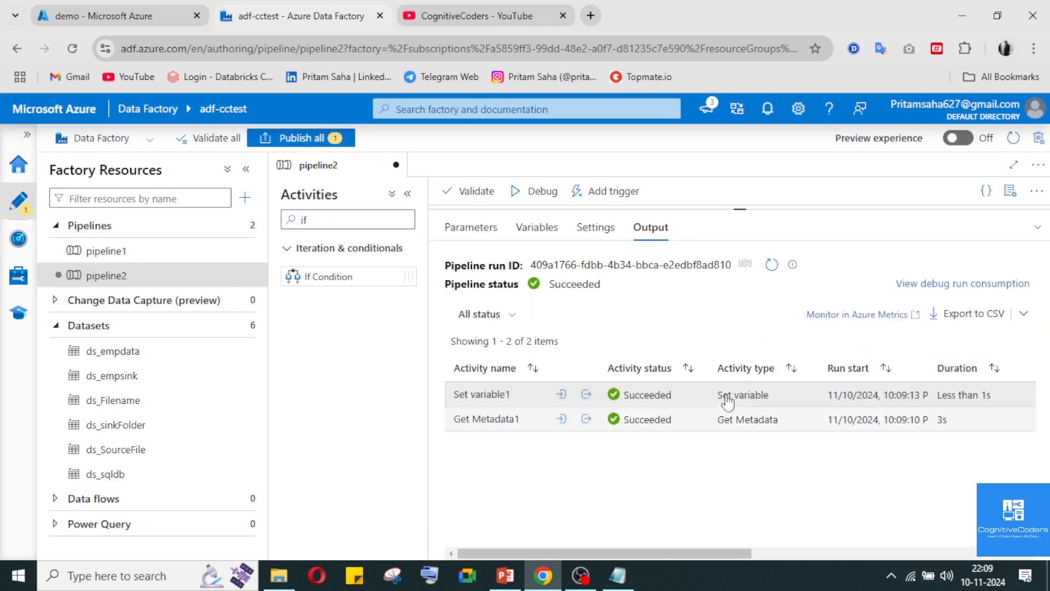
pyautogui.click(1037, 226)
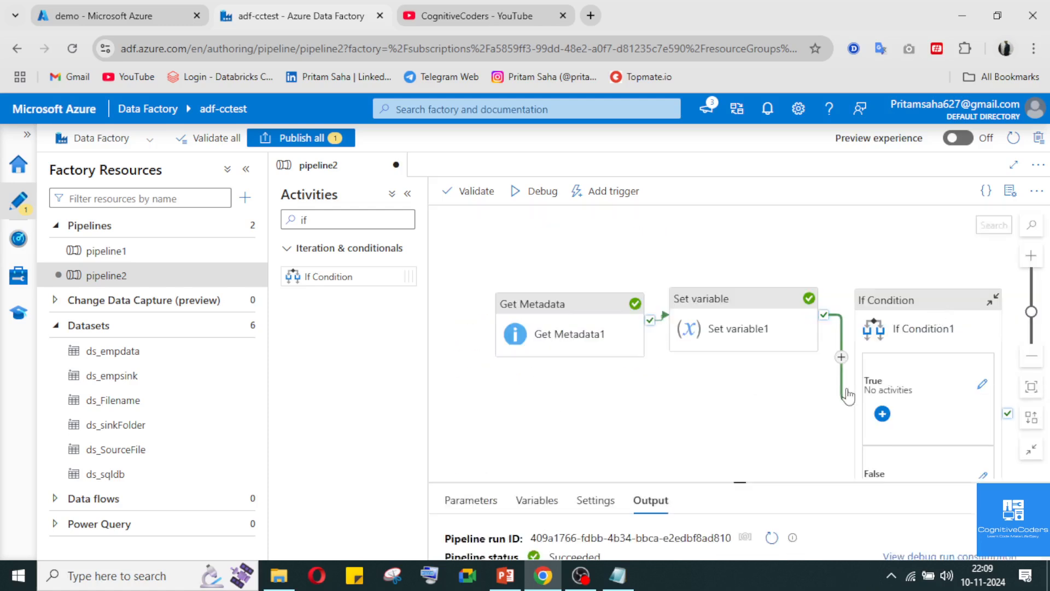
pyautogui.click(886, 381)
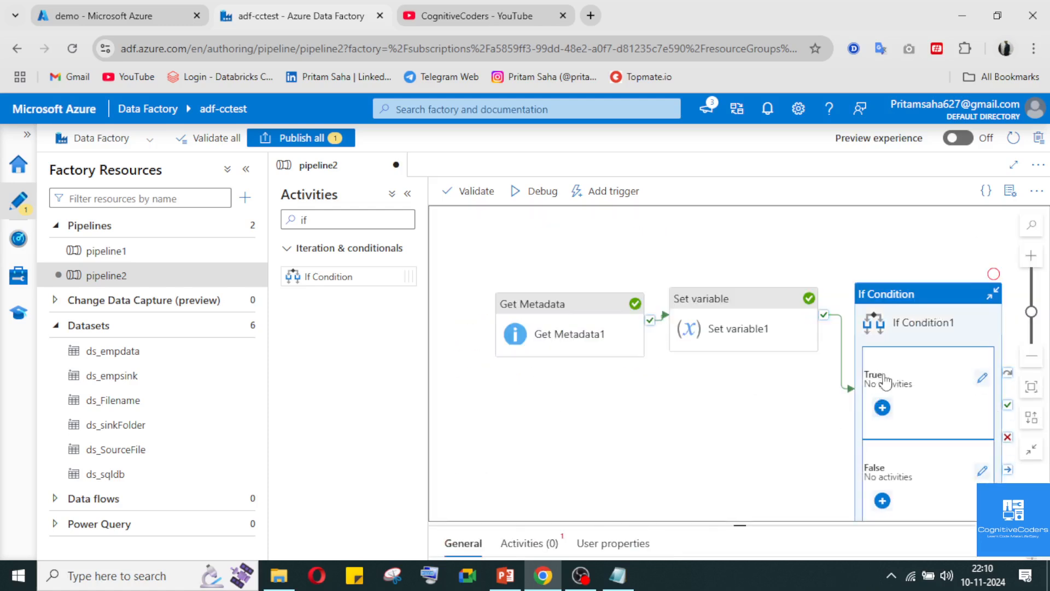
pyautogui.click(542, 543)
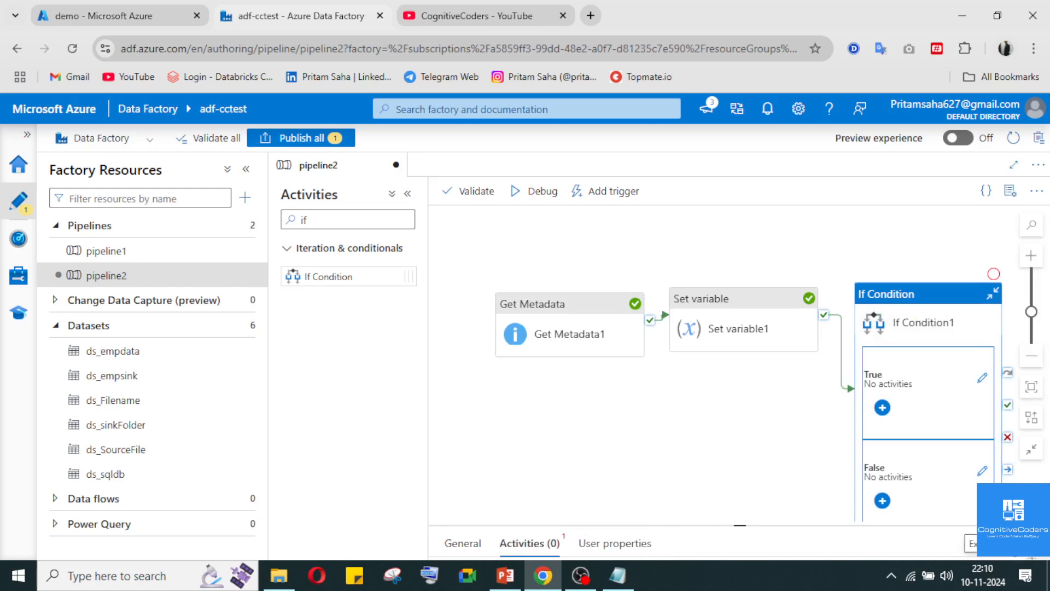
pyautogui.click(647, 278)
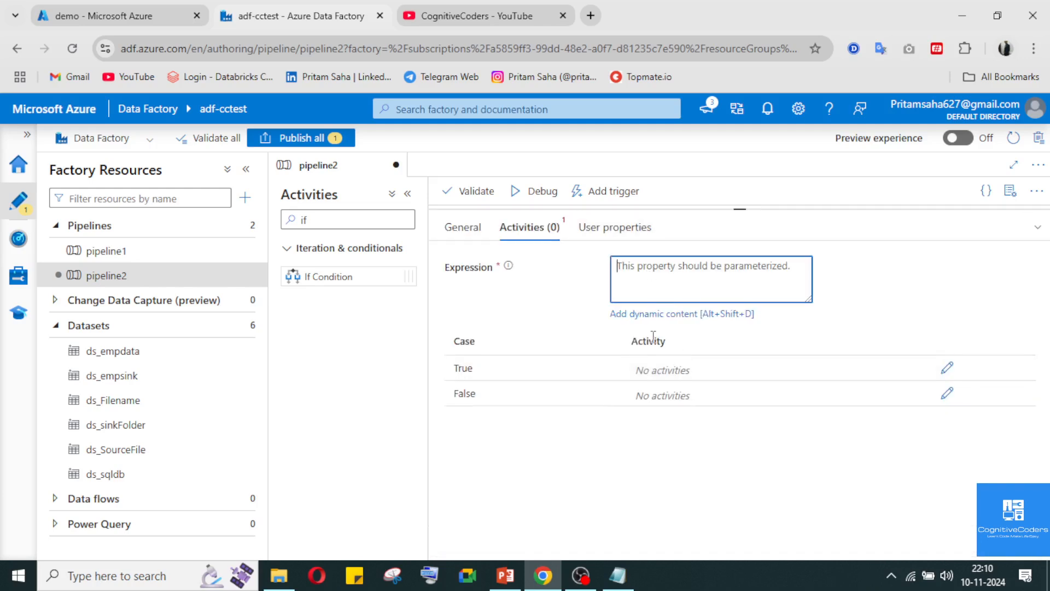
pyautogui.click(651, 314)
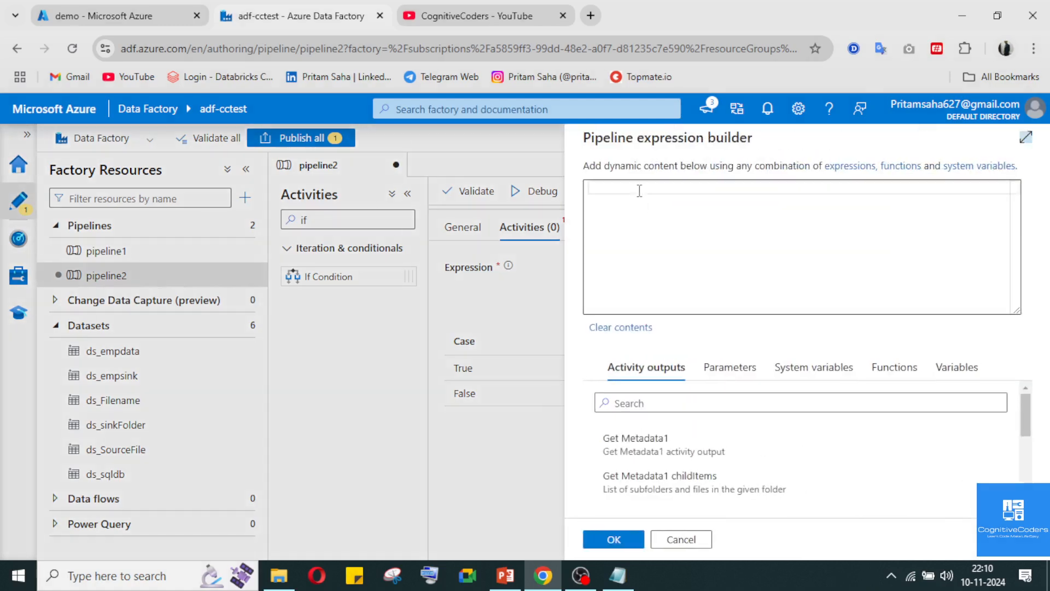
pyautogui.click(661, 229)
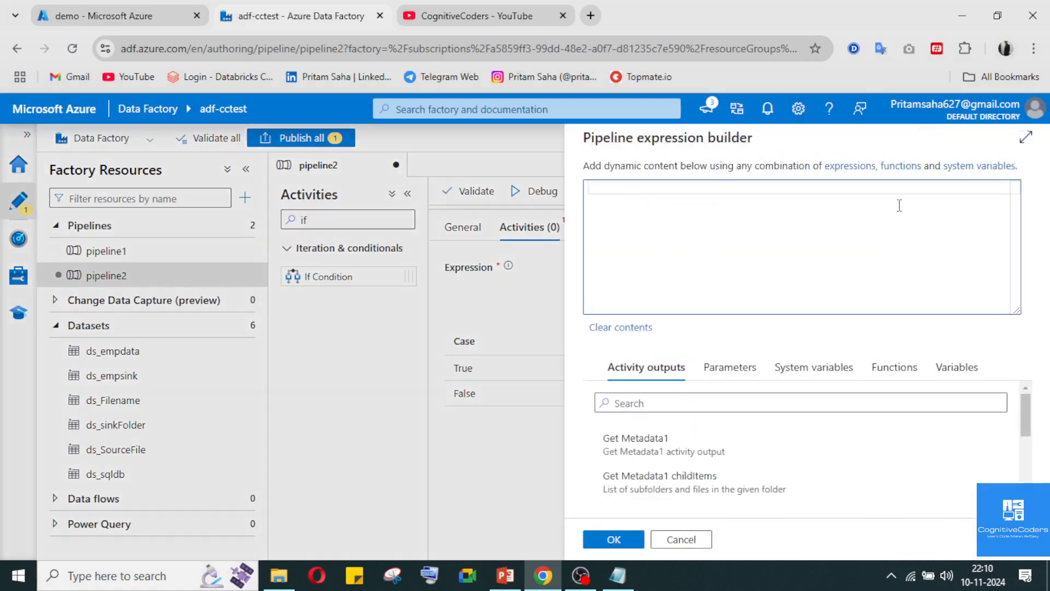
pyautogui.click(588, 584)
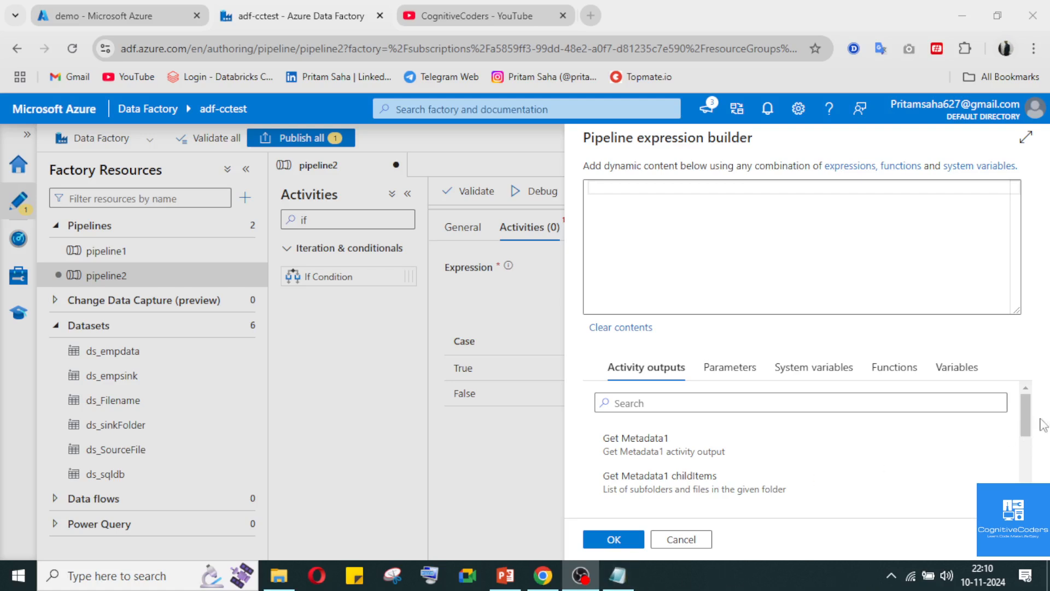
pyautogui.click(962, 16)
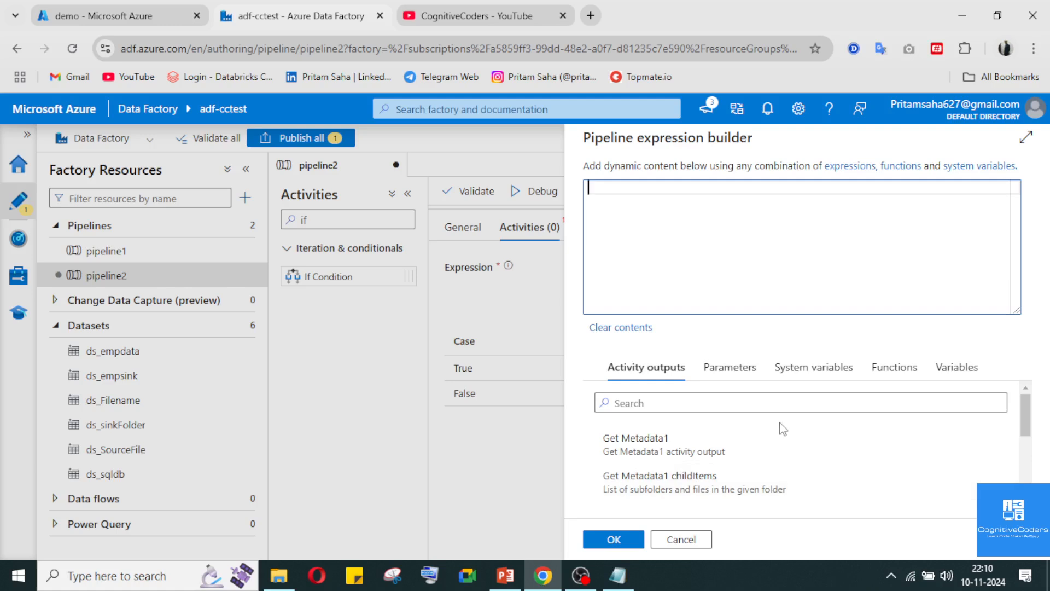
# Search the available functions for "gre" and insert the greater logical function into the If Condition1 expression
pyautogui.click(891, 367)
pyautogui.click(764, 403)
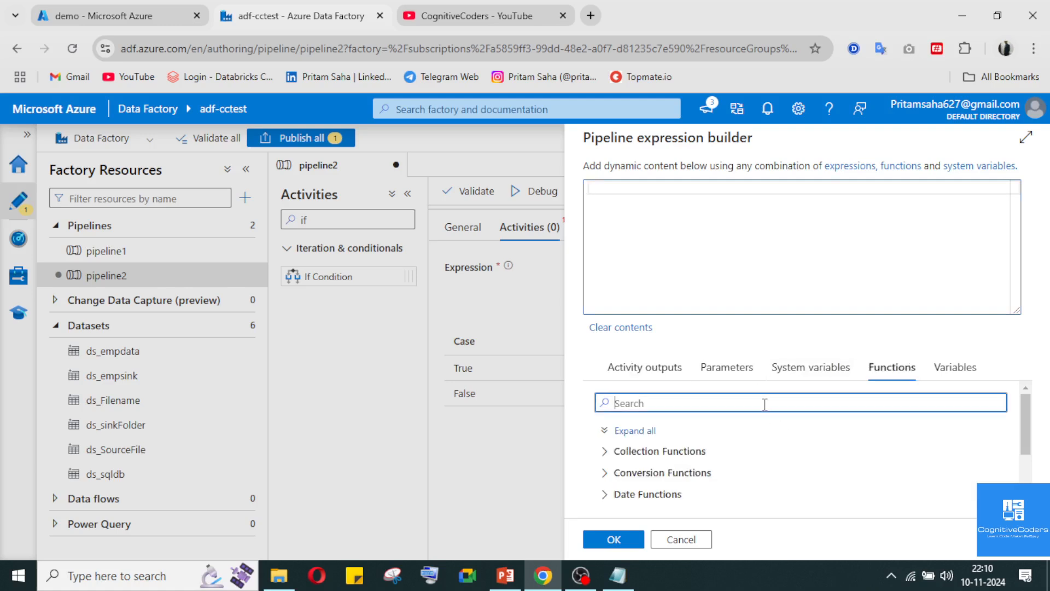
pyautogui.write('grea')
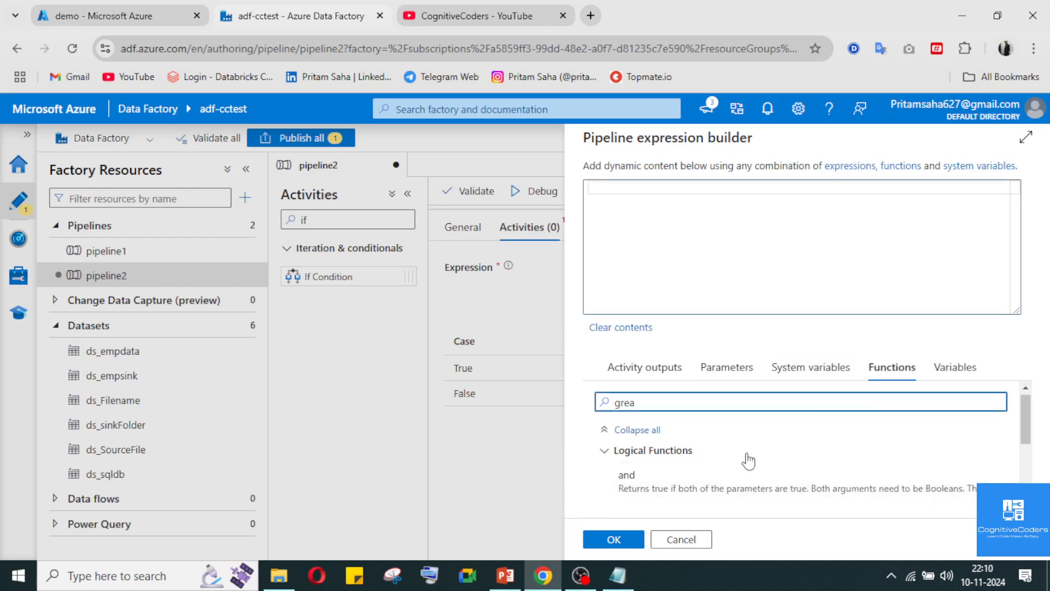
pyautogui.scroll(-2, 760, 416)
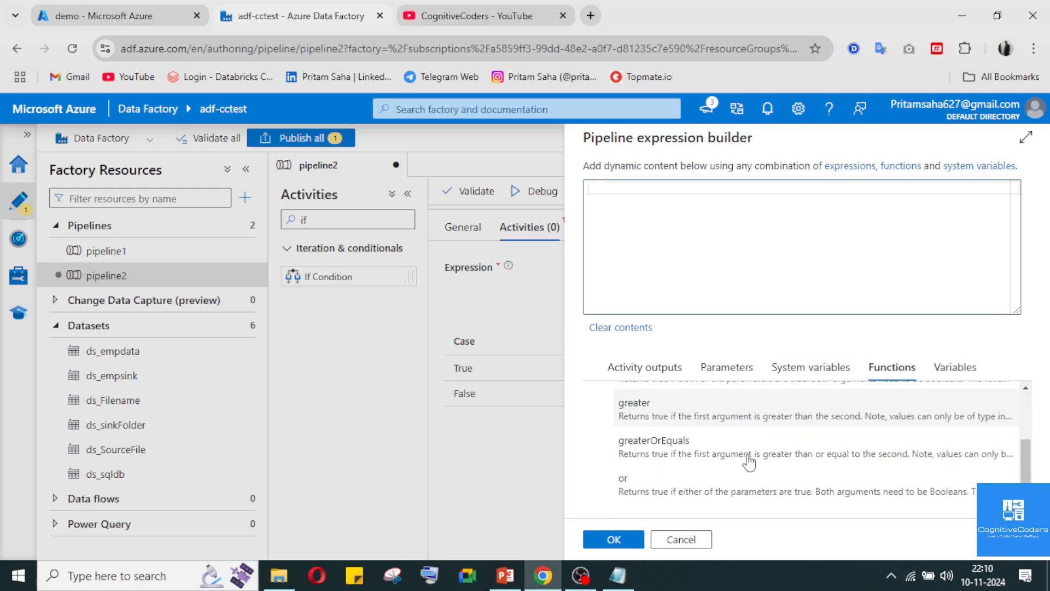
pyautogui.click(733, 420)
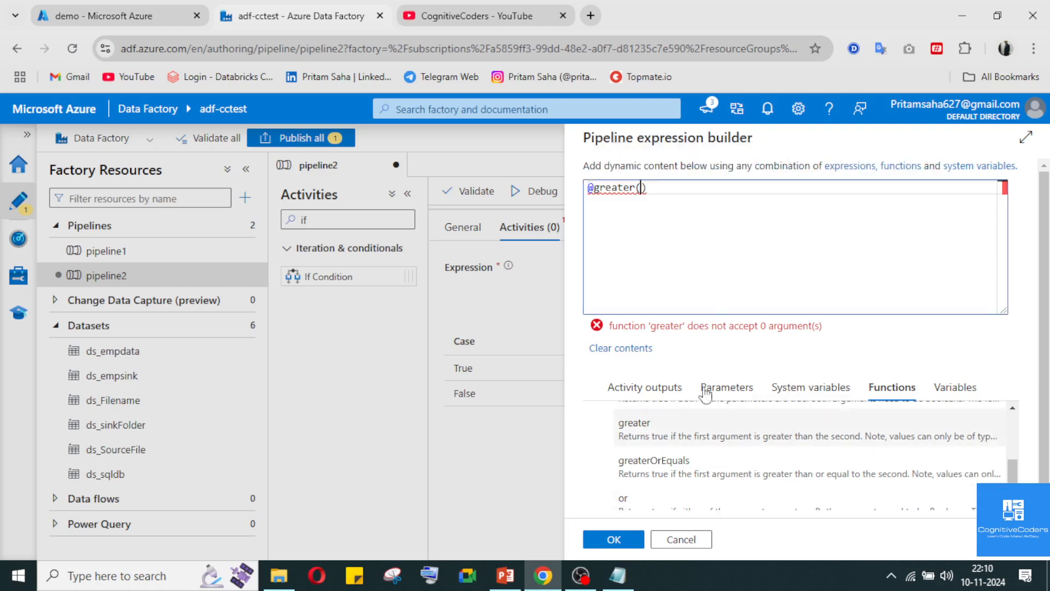
# Look through the Get Metadata1 activity outputs for a value to use as an argument of the greater function
pyautogui.click(656, 388)
pyautogui.scroll(-2, 707, 480)
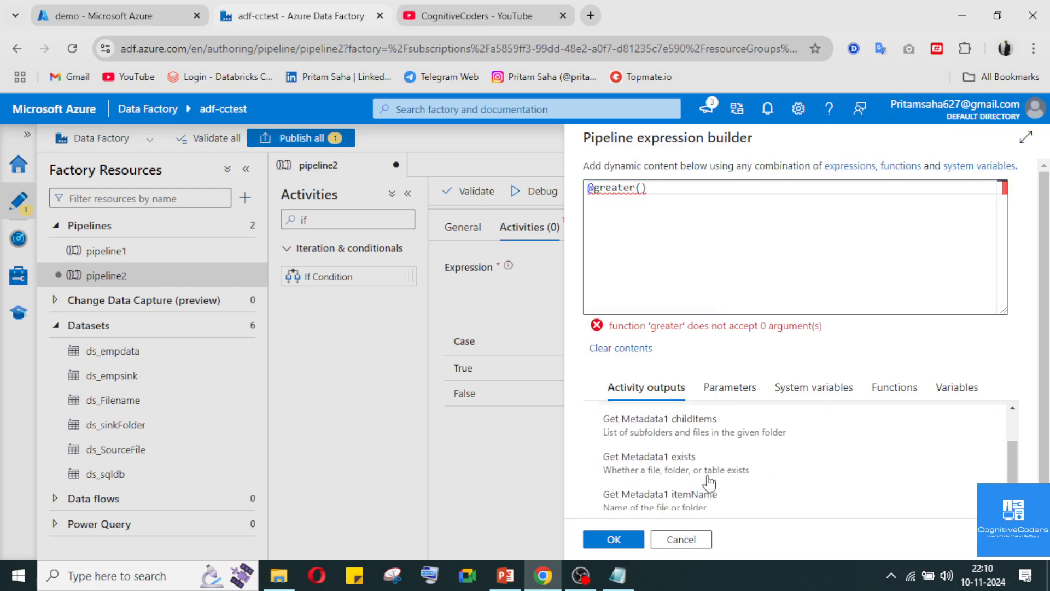
pyautogui.scroll(-2, 709, 481)
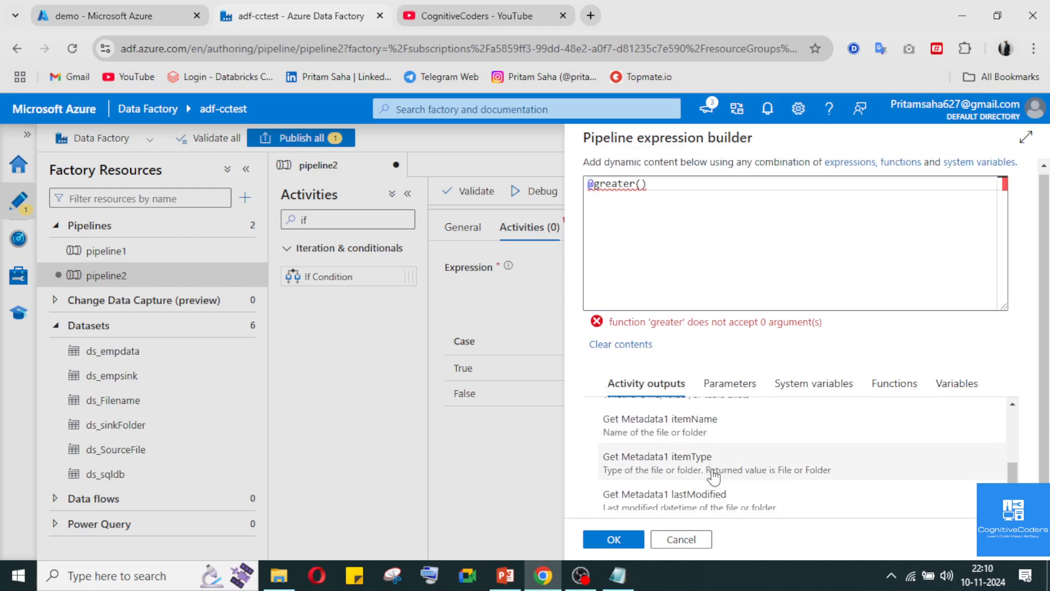
pyautogui.scroll(-1, 713, 476)
pyautogui.scroll(4, 757, 485)
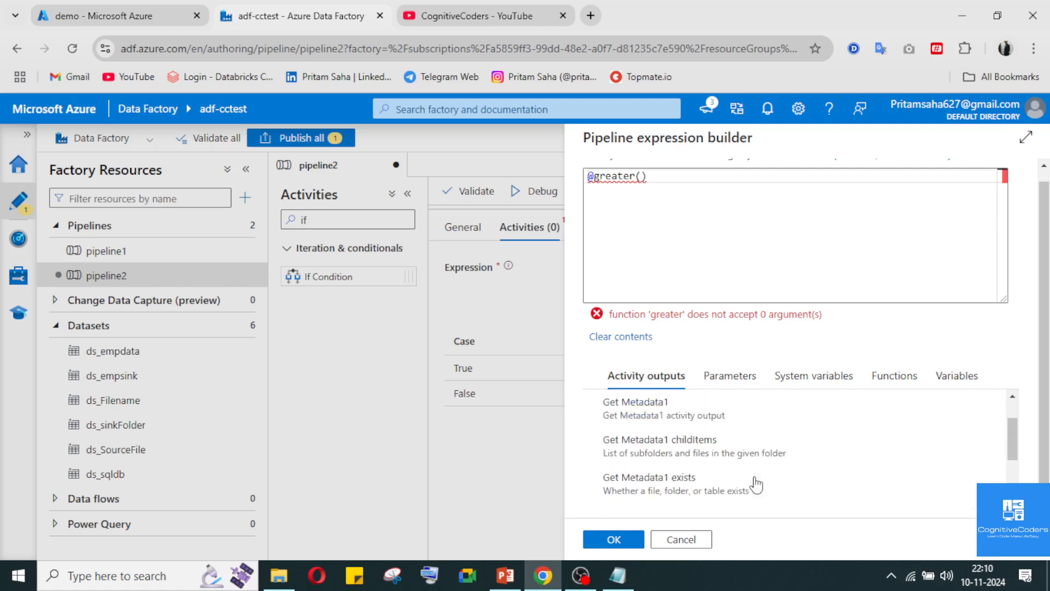
pyautogui.scroll(-2, 757, 485)
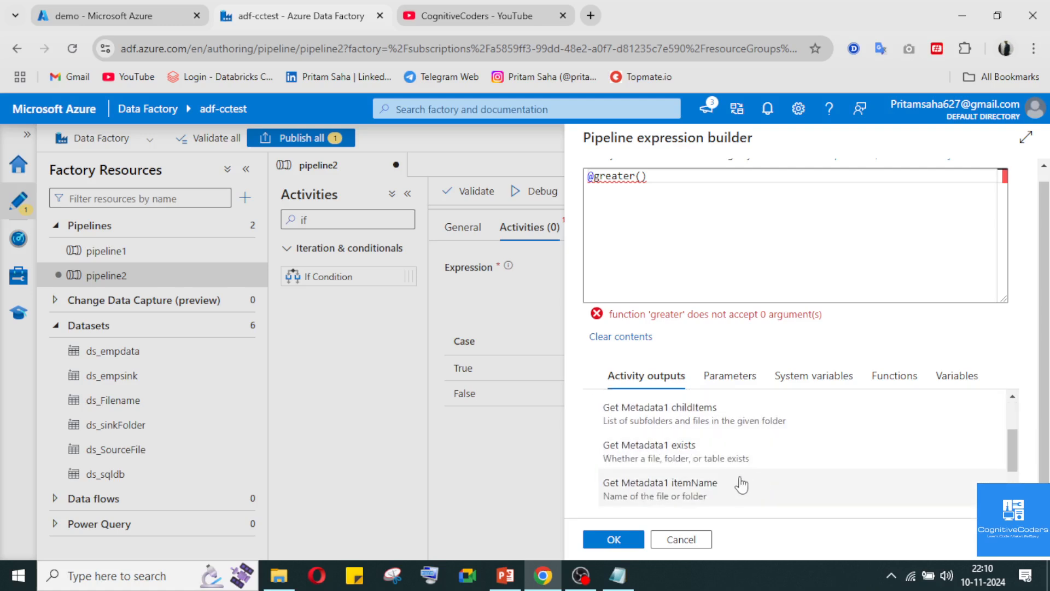
pyautogui.scroll(-2, 741, 484)
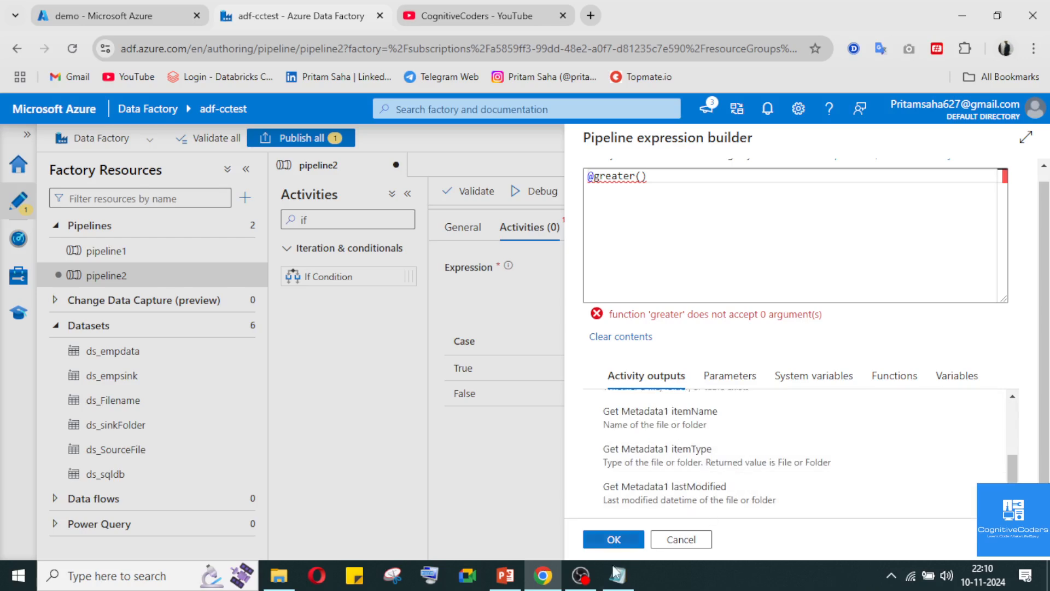
pyautogui.click(586, 581)
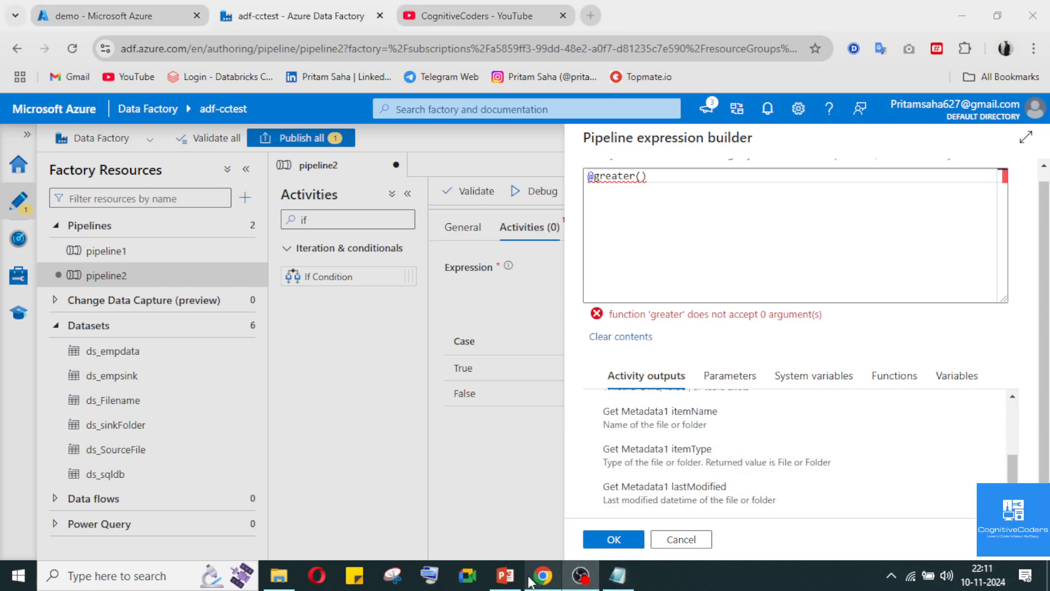
pyautogui.click(586, 582)
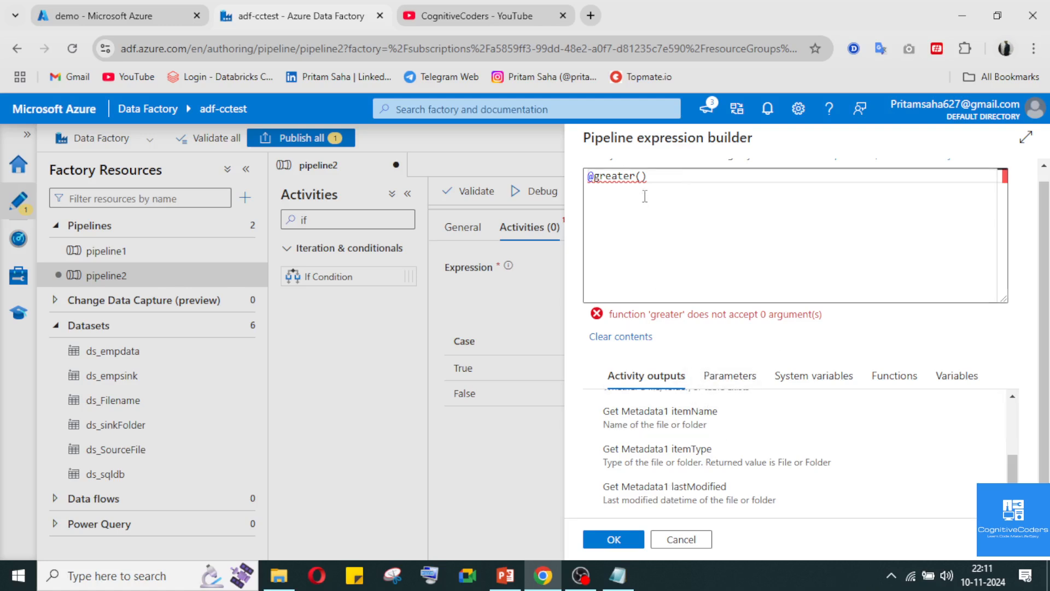
# Look through the system variables for a file count value to use inside the greater function's parentheses, including a search for "fil"
pyautogui.click(646, 180)
pyautogui.click(641, 176)
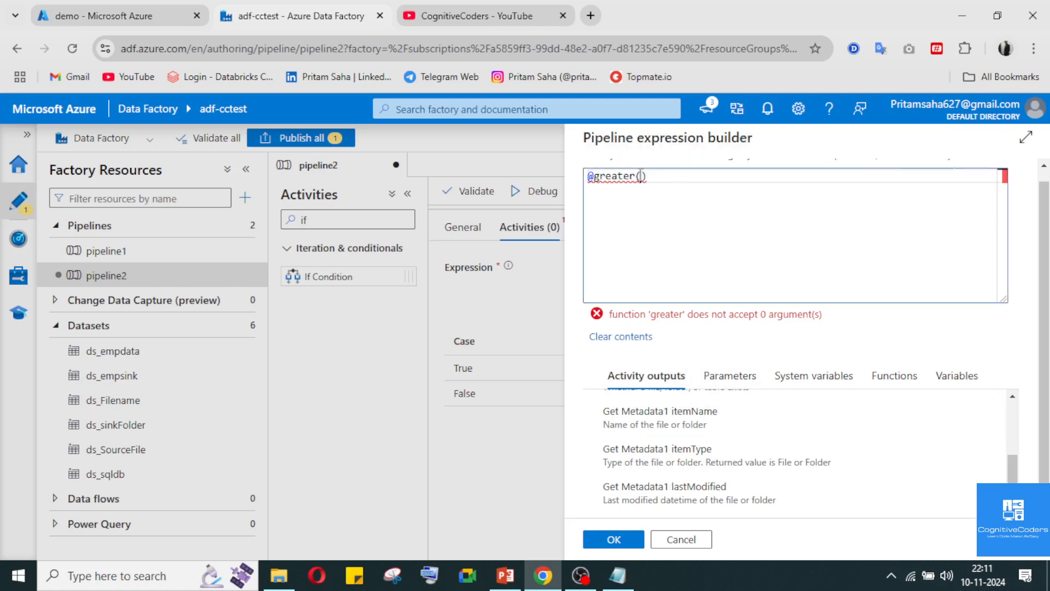
pyautogui.click(834, 381)
pyautogui.scroll(-3, 733, 469)
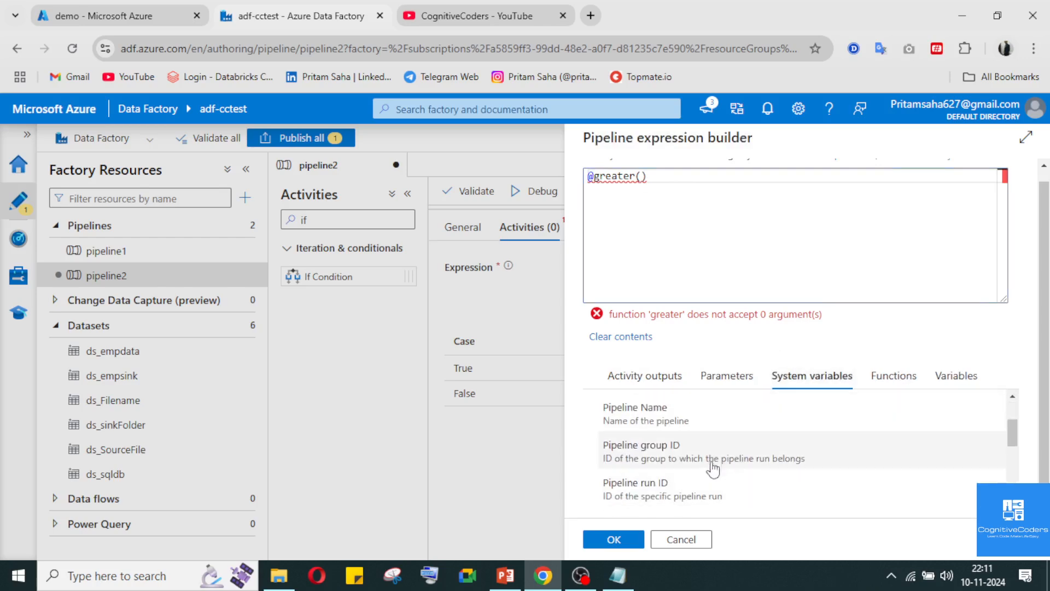
pyautogui.scroll(-5, 713, 468)
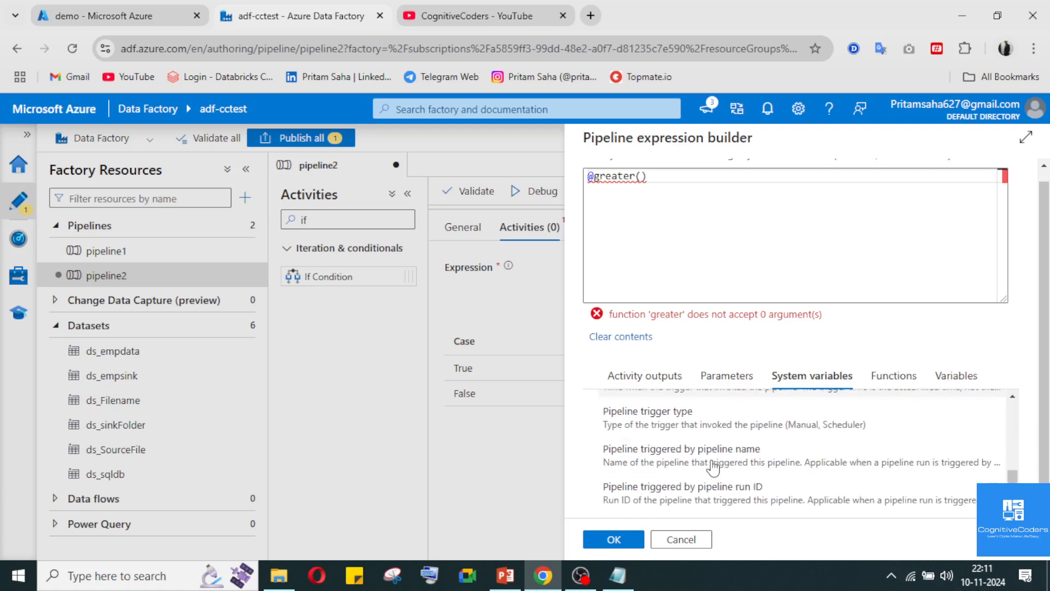
pyautogui.scroll(10, 715, 466)
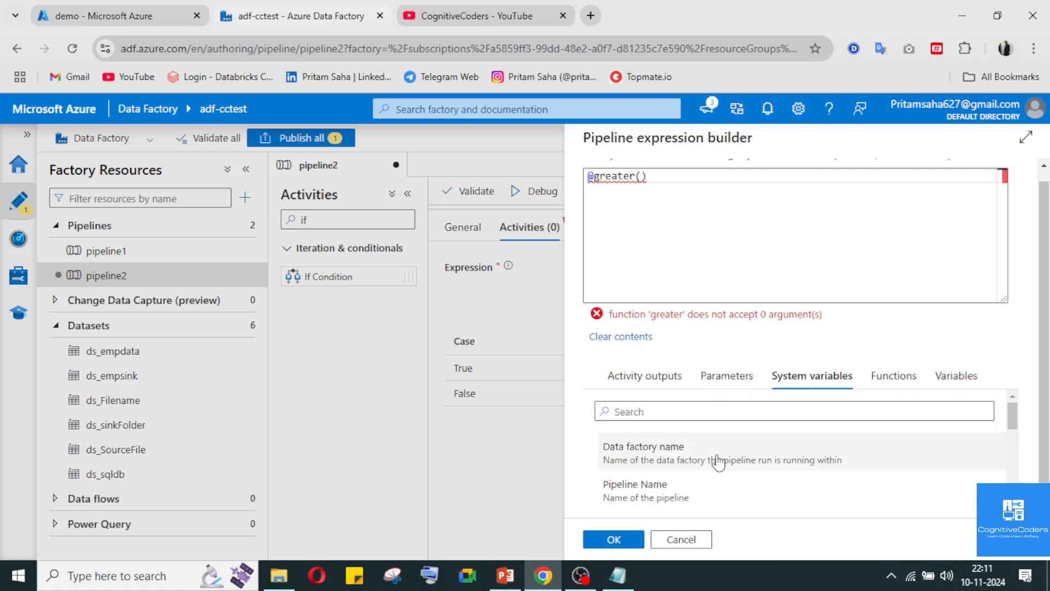
pyautogui.click(717, 413)
pyautogui.write('fu')
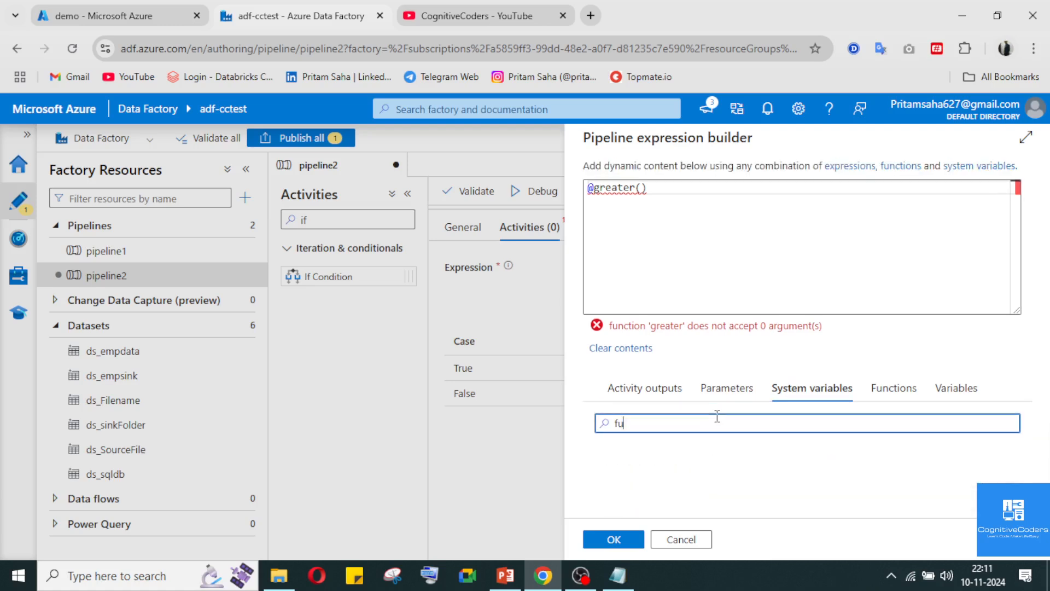
pyautogui.press('BackSpace')
pyautogui.write('il')
pyautogui.press('BackSpace')
pyautogui.press('BackSpace')
pyautogui.press('BackSpace')
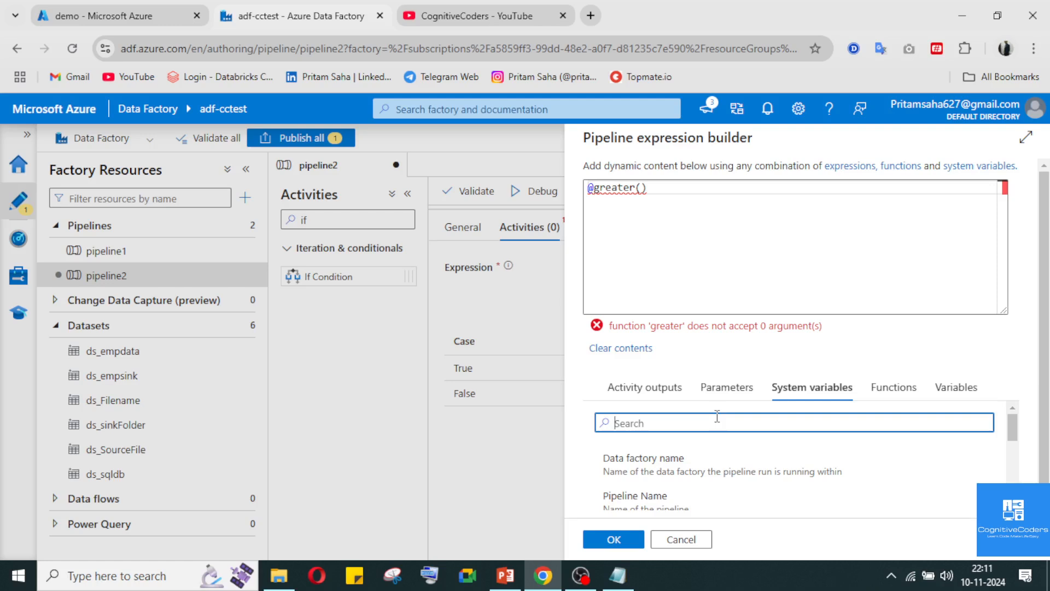
pyautogui.click(956, 387)
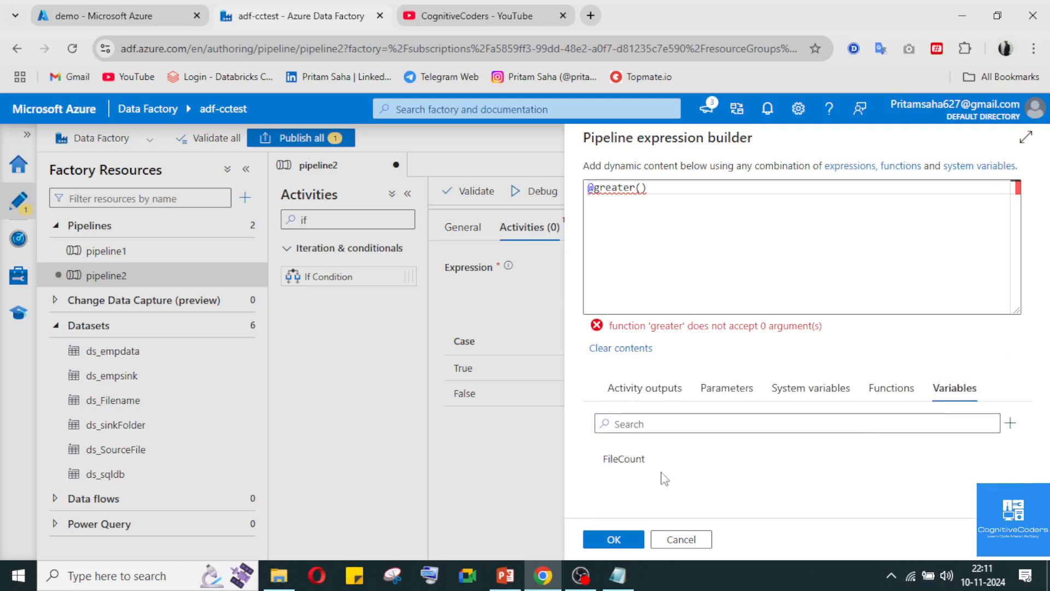
pyautogui.click(623, 459)
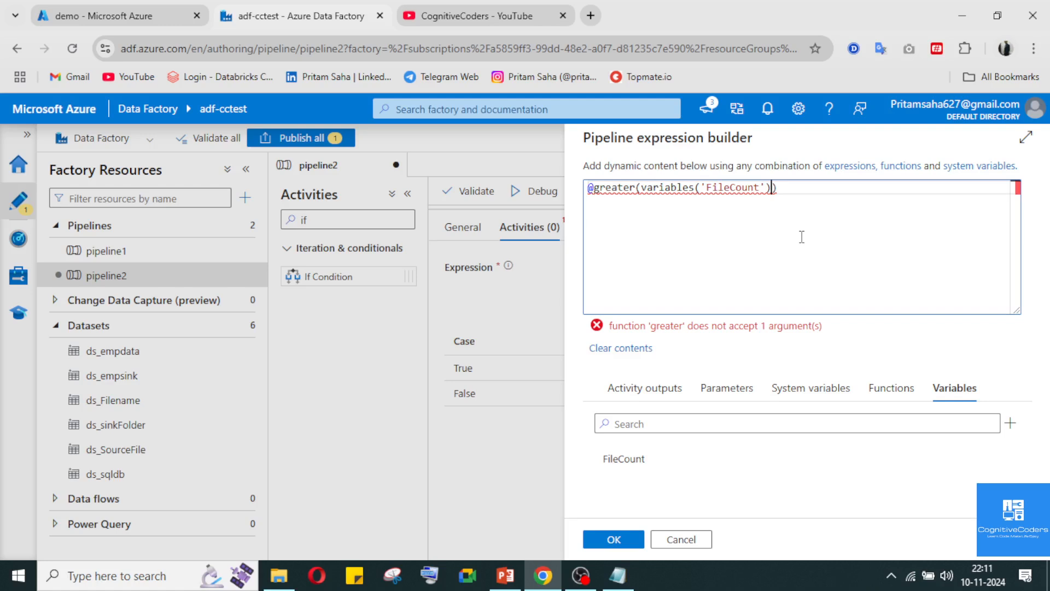
pyautogui.write(",'1")
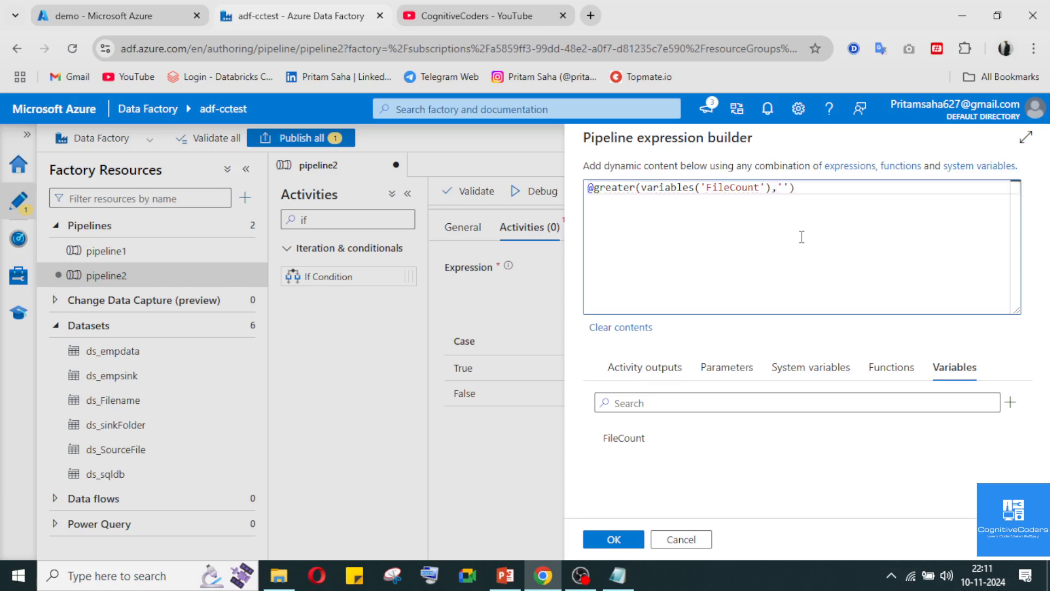
pyautogui.click(616, 539)
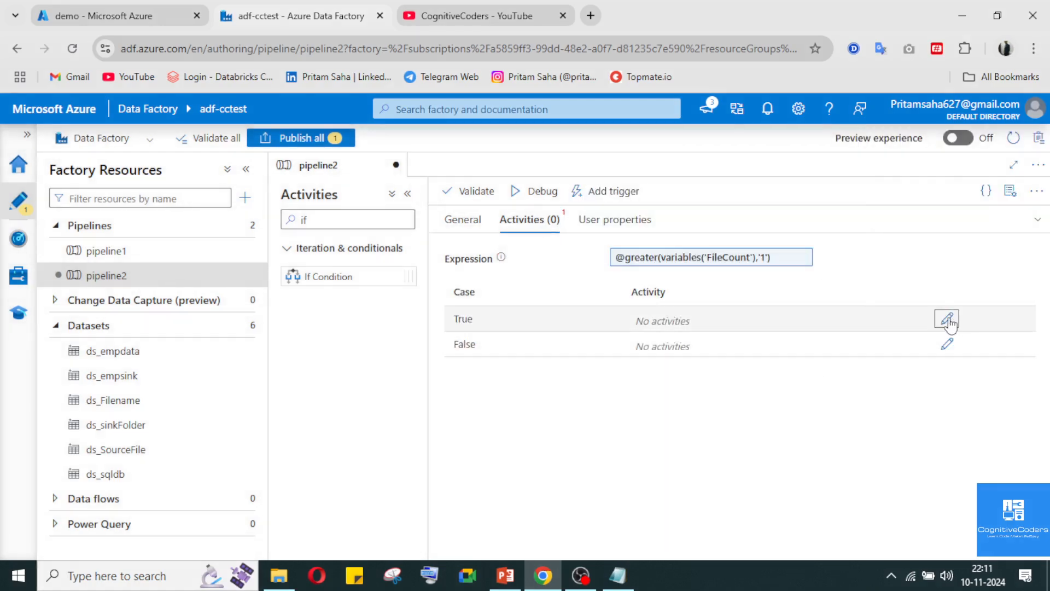
# Open If Condition1's True activities, find the WebHook activity with the search "web" and place it there
pyautogui.click(948, 319)
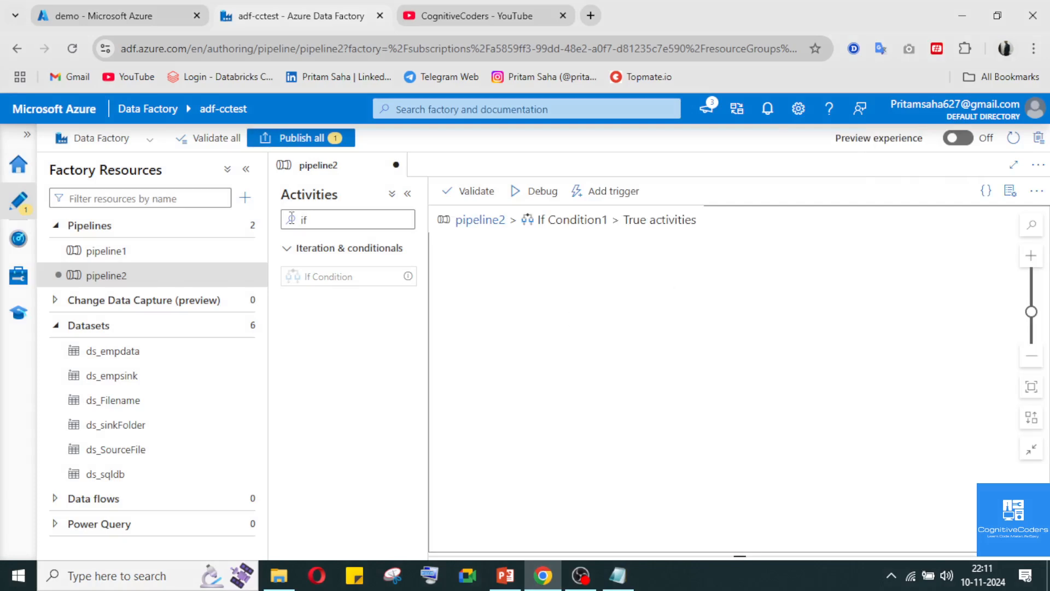
pyautogui.press('BackSpace')
pyautogui.press('BackSpace')
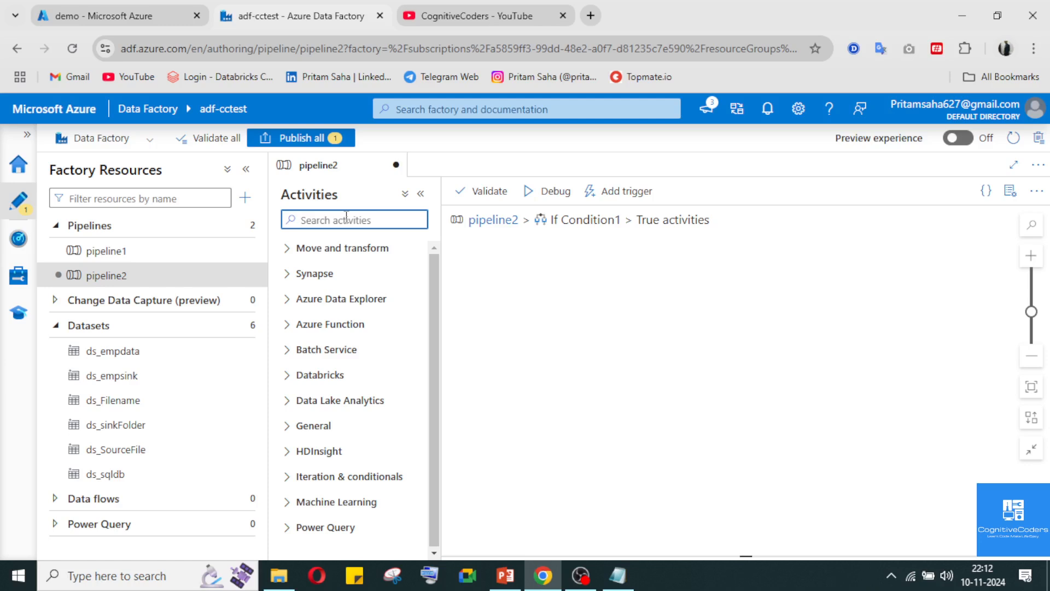
pyautogui.write('web')
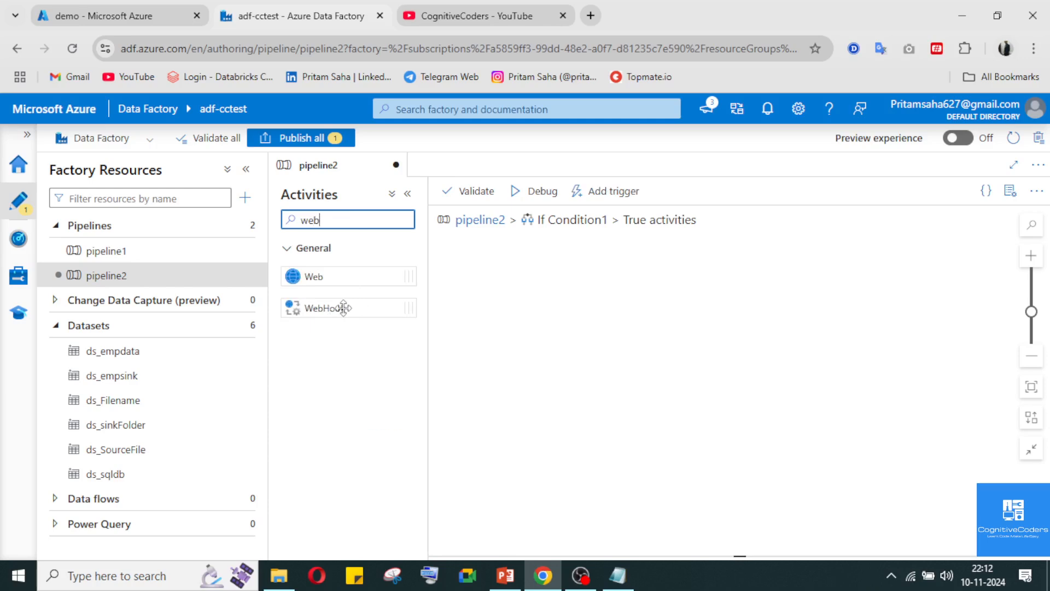
pyautogui.moveTo(331, 306); pyautogui.dragTo(655, 312)
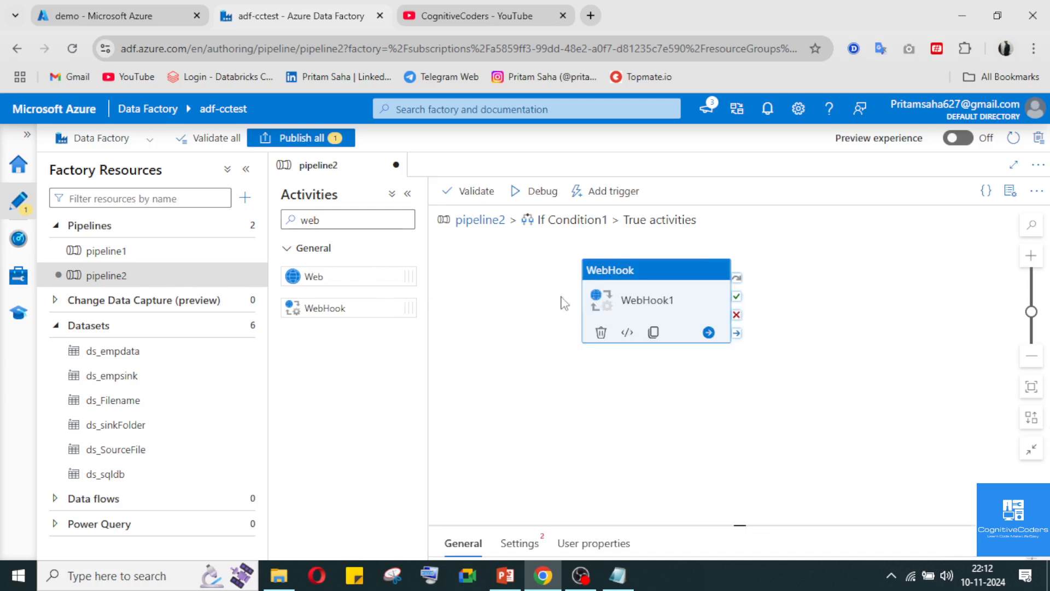
# Replace the WebHook in the True activities with a Copy data activity found with the search "copy"
pyautogui.click(326, 219)
pyautogui.write('copy')
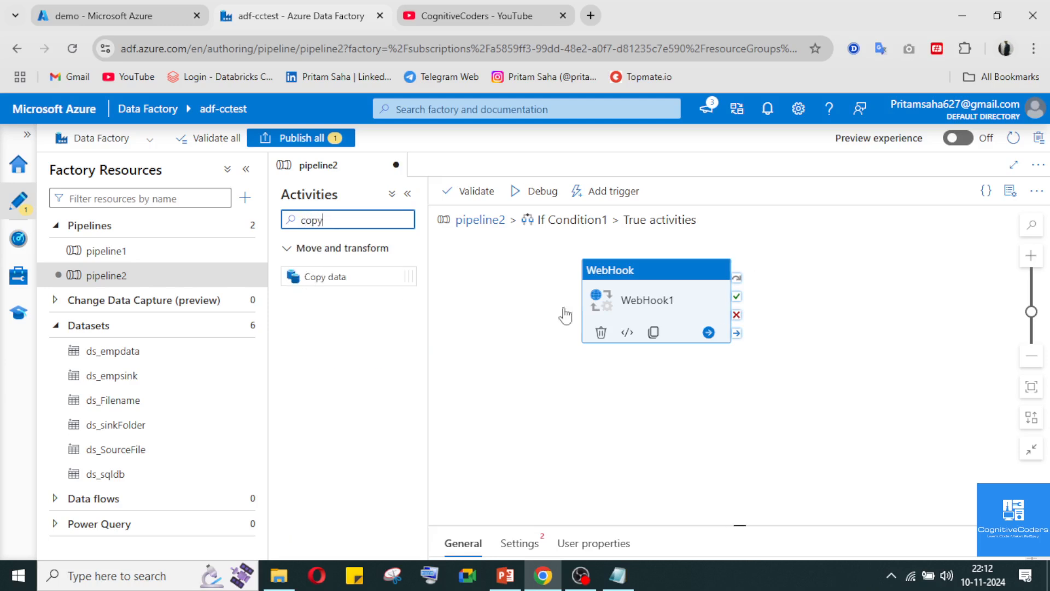
pyautogui.press('Delete')
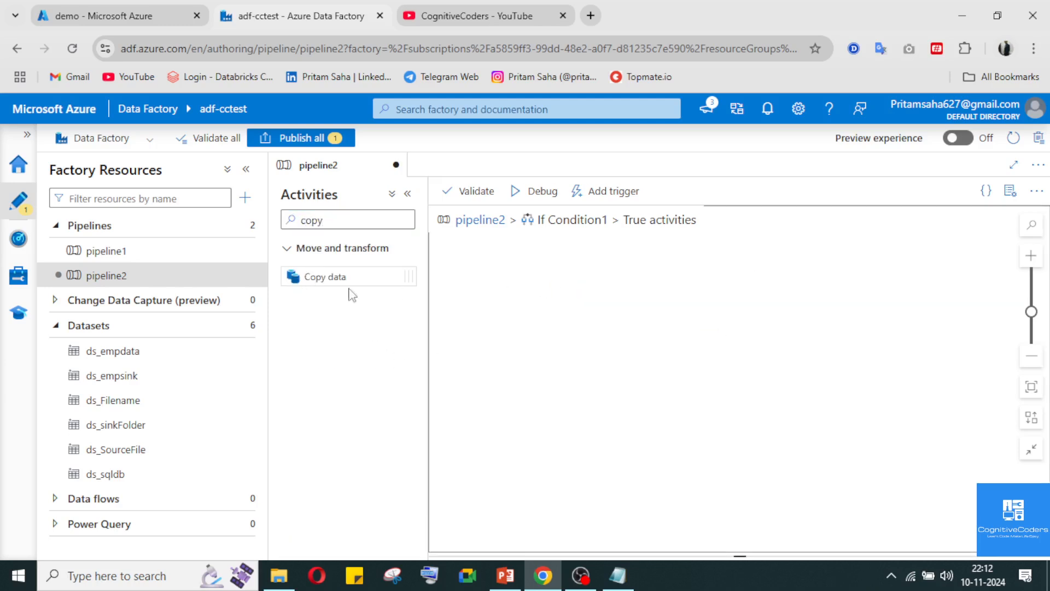
pyautogui.moveTo(337, 275); pyautogui.dragTo(678, 325)
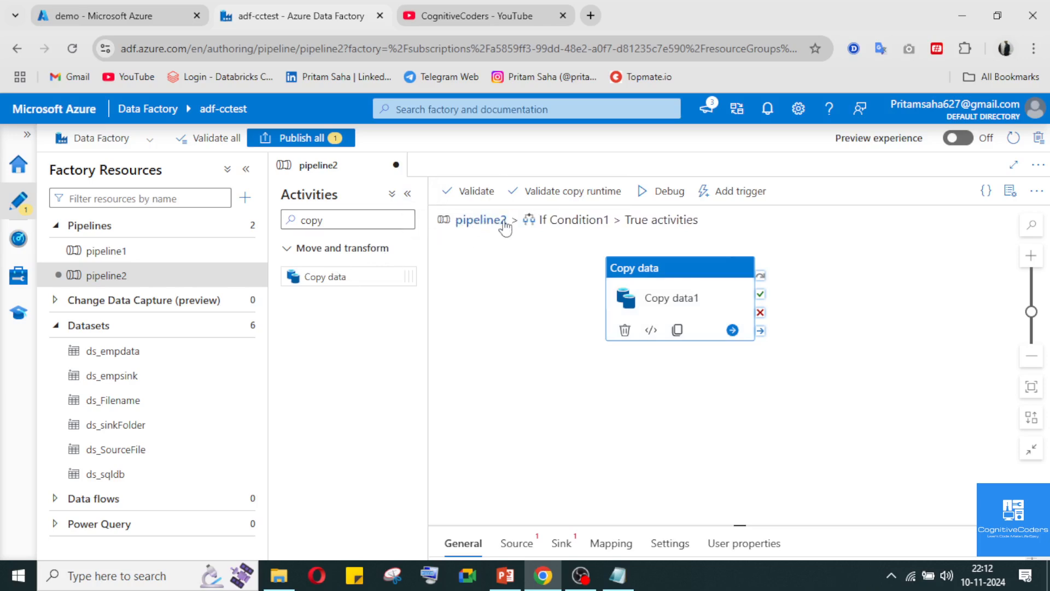
# Open If Condition1's False activities and place a WebHook activity there, found with the search "web"
pyautogui.click(480, 220)
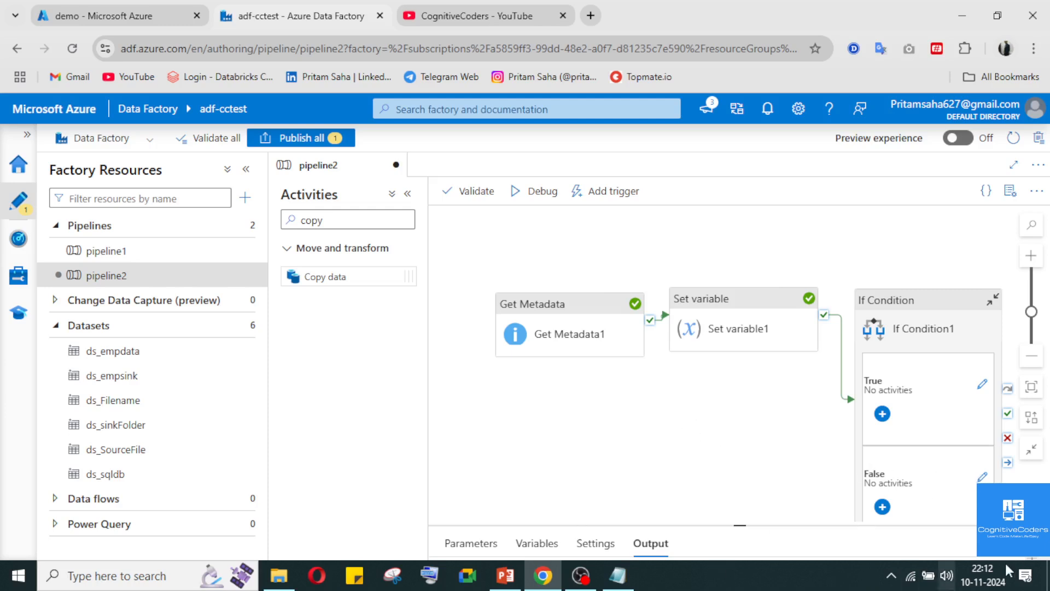
pyautogui.click(984, 488)
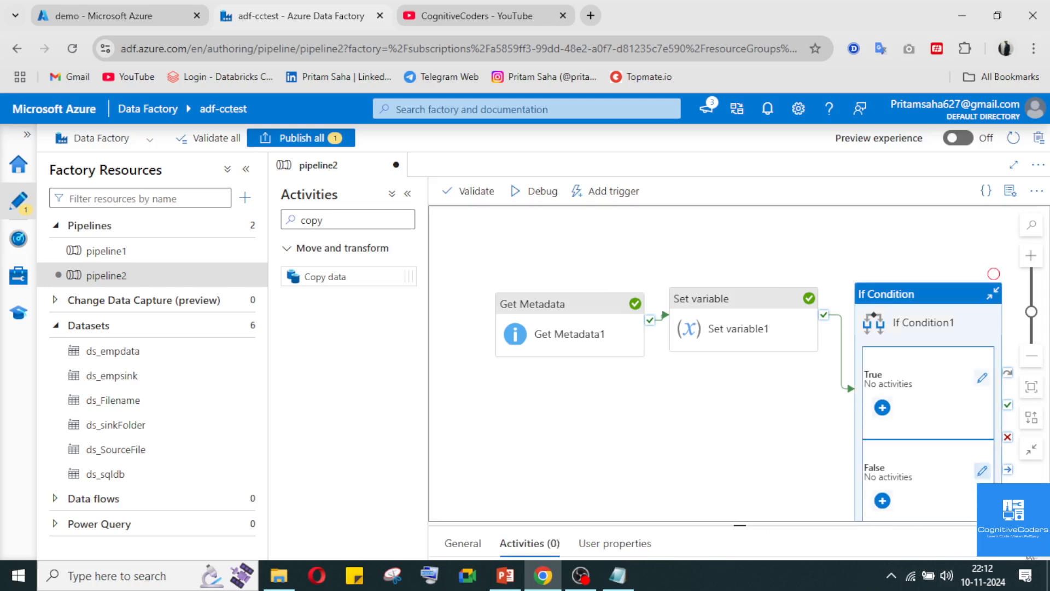
pyautogui.hotkey('ctrl', 'z')
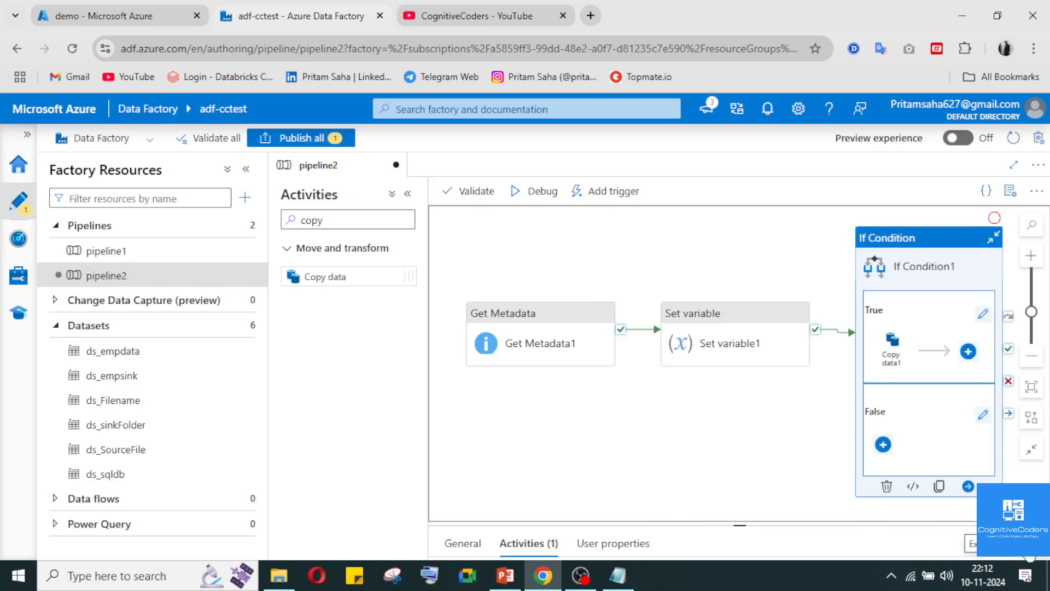
pyautogui.click(1028, 544)
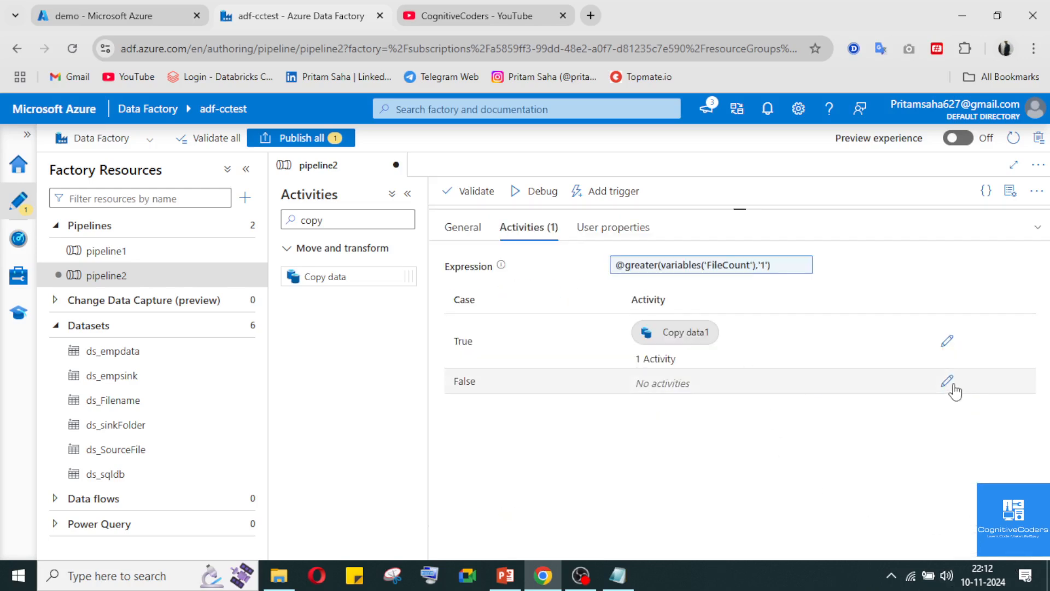
pyautogui.click(946, 381)
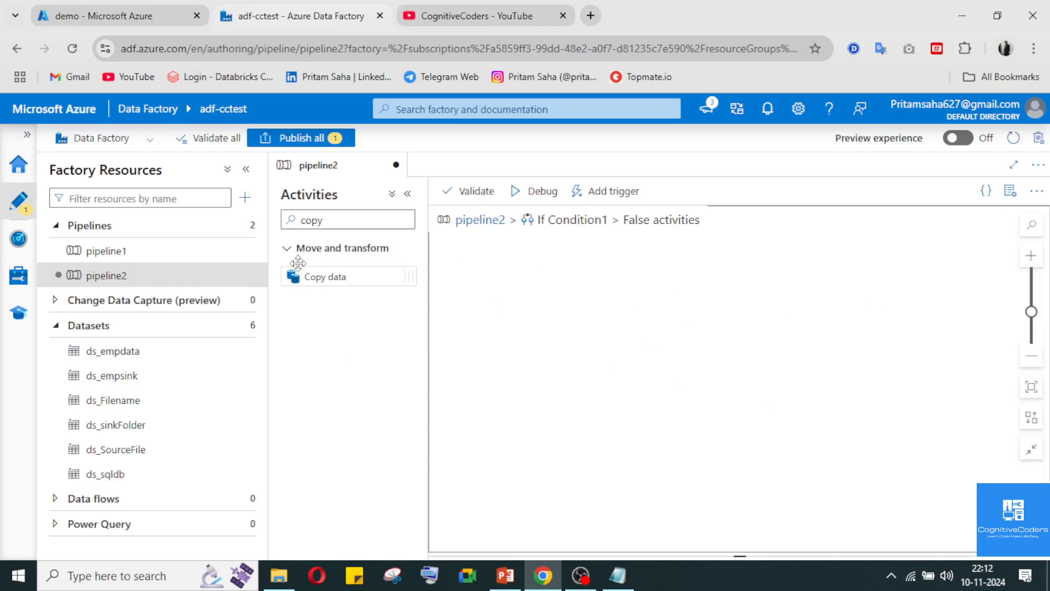
pyautogui.click(338, 219)
pyautogui.hotkey('ctrl', 'a')
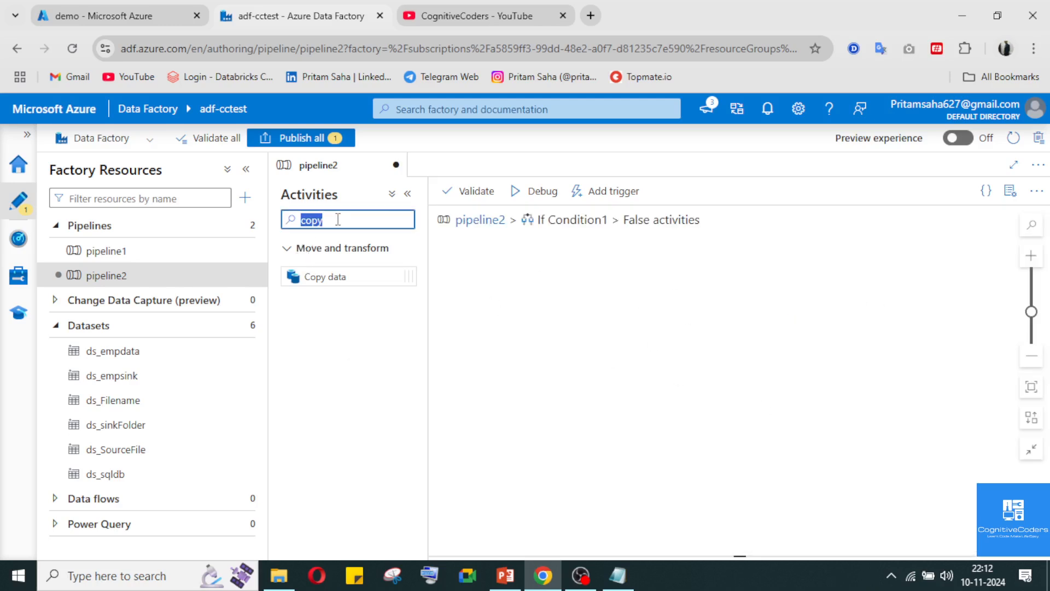
pyautogui.write('web')
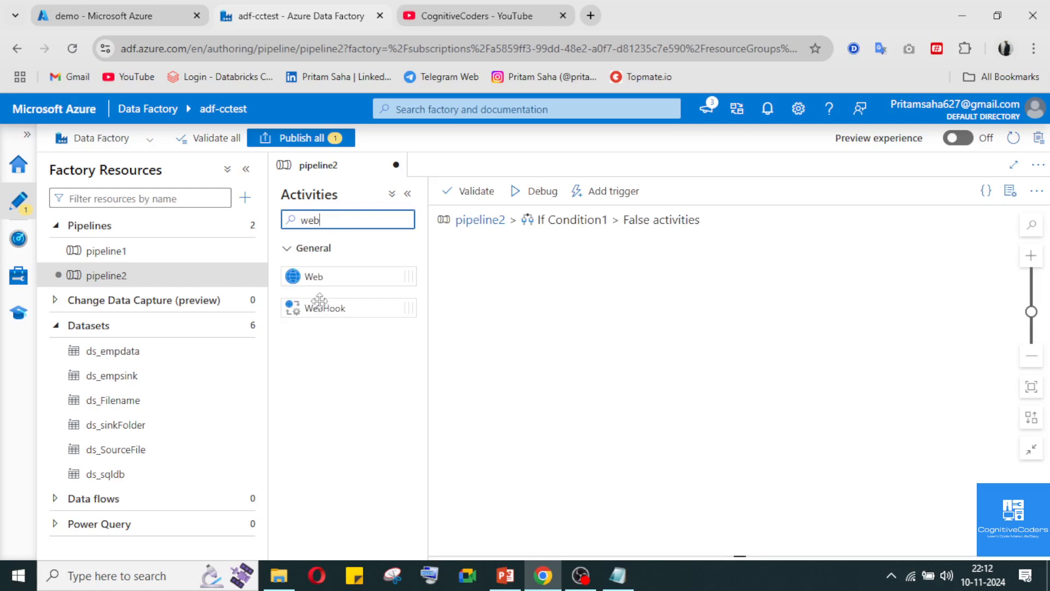
pyautogui.moveTo(321, 307); pyautogui.dragTo(697, 326)
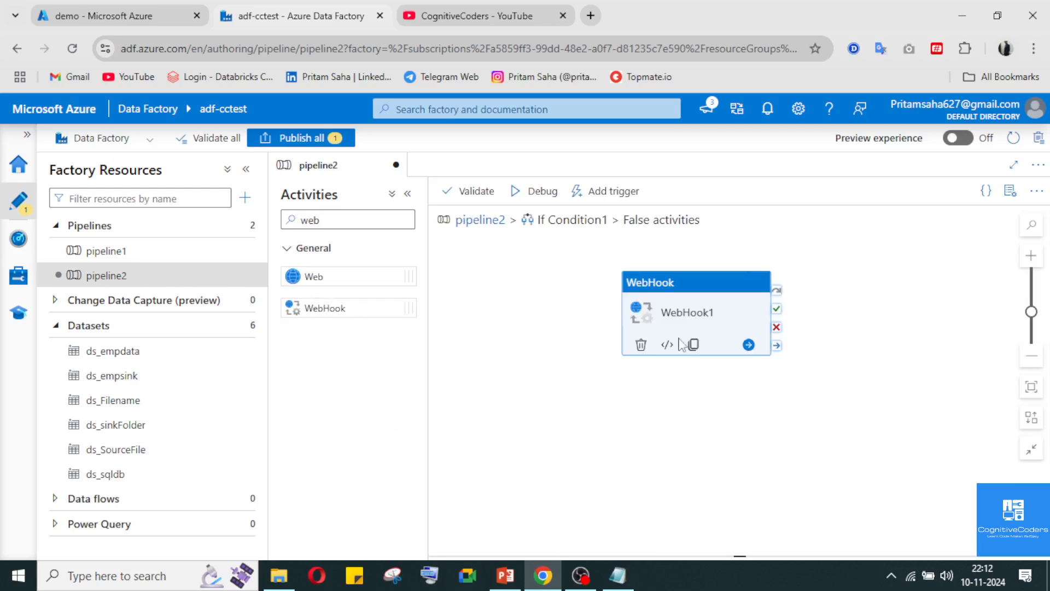
# Review the WebHook activity's request settings, user properties and general properties
pyautogui.click(519, 543)
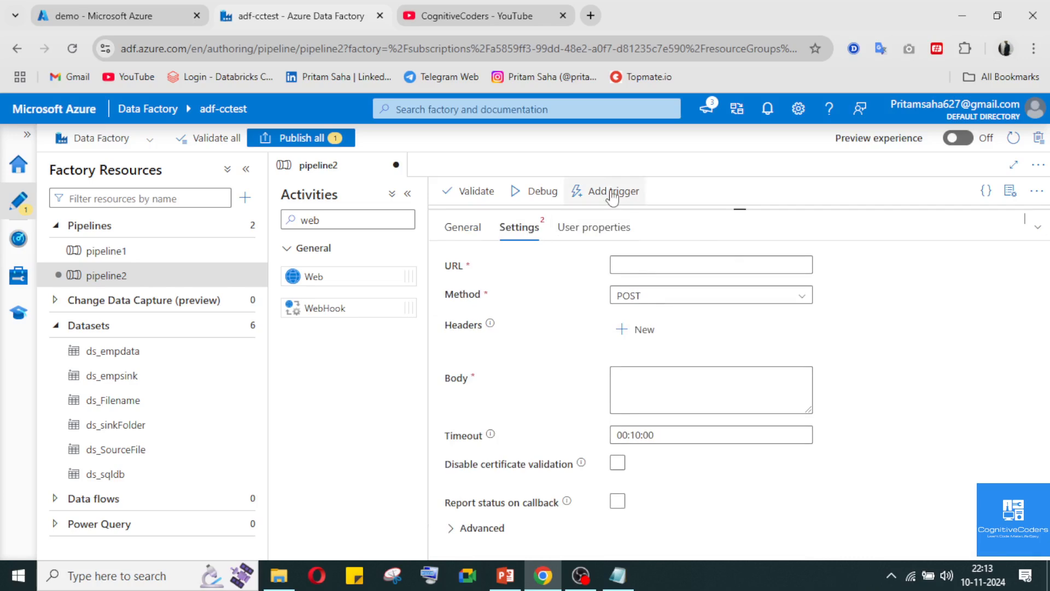
pyautogui.click(607, 229)
pyautogui.click(463, 226)
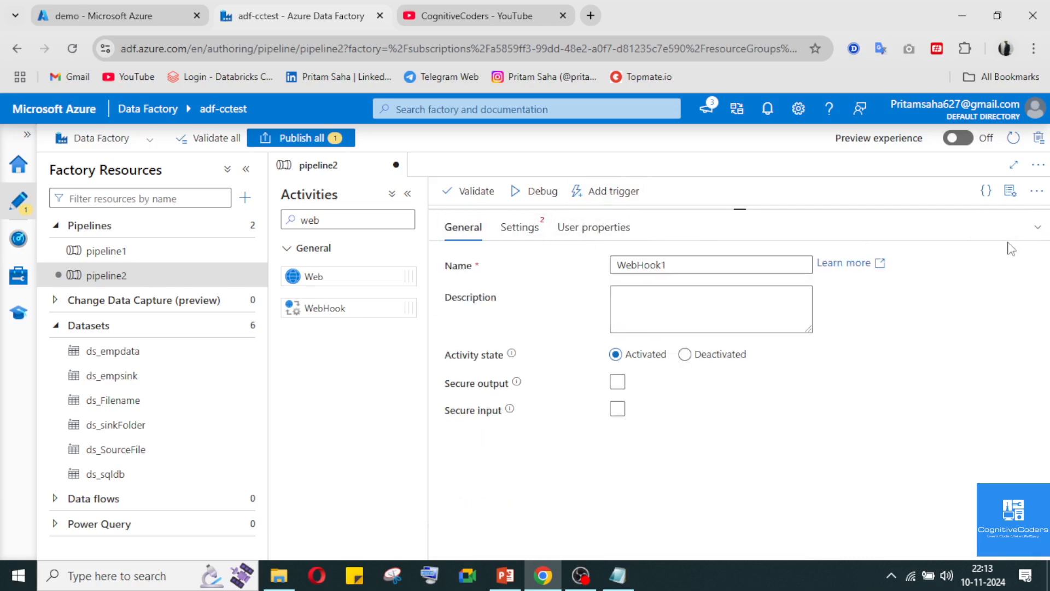
pyautogui.click(1036, 227)
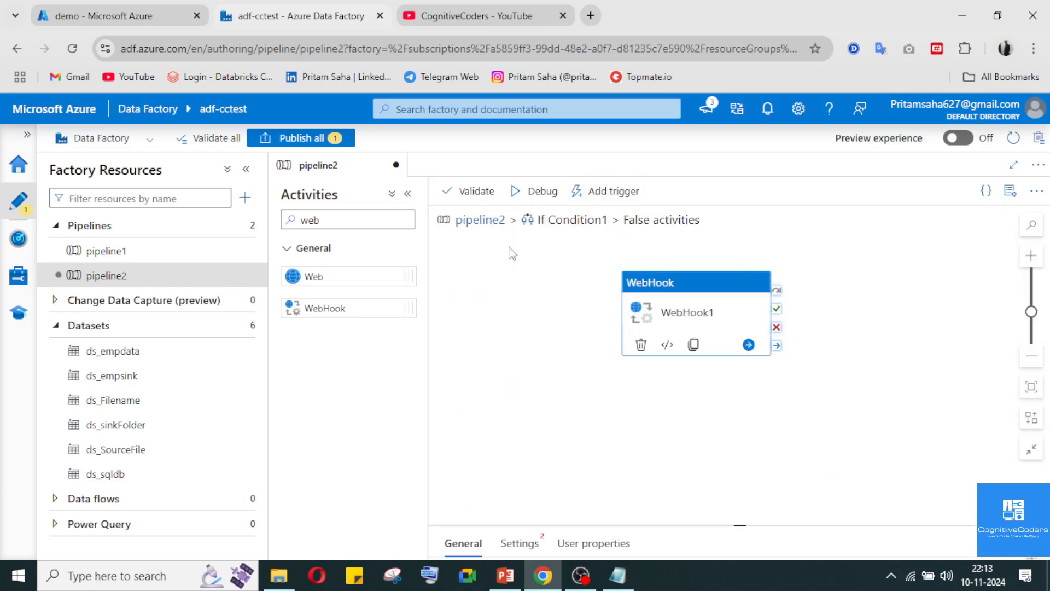
# Return to the pipeline2 canvas and delete the If Condition1 activity
pyautogui.click(479, 220)
pyautogui.click(927, 257)
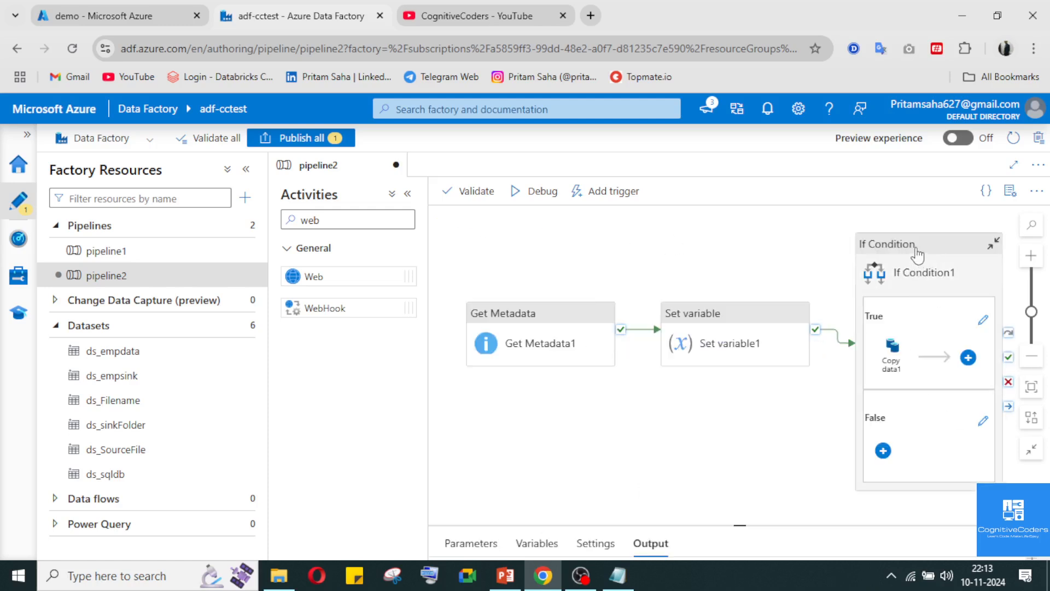
pyautogui.hotkey('ctrl', 'z')
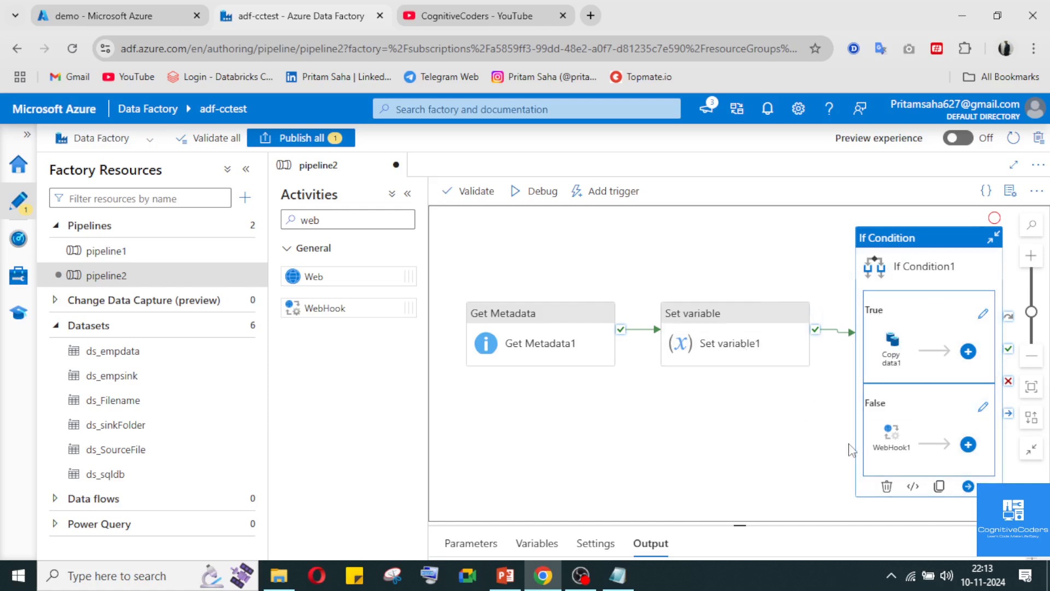
pyautogui.press('Delete')
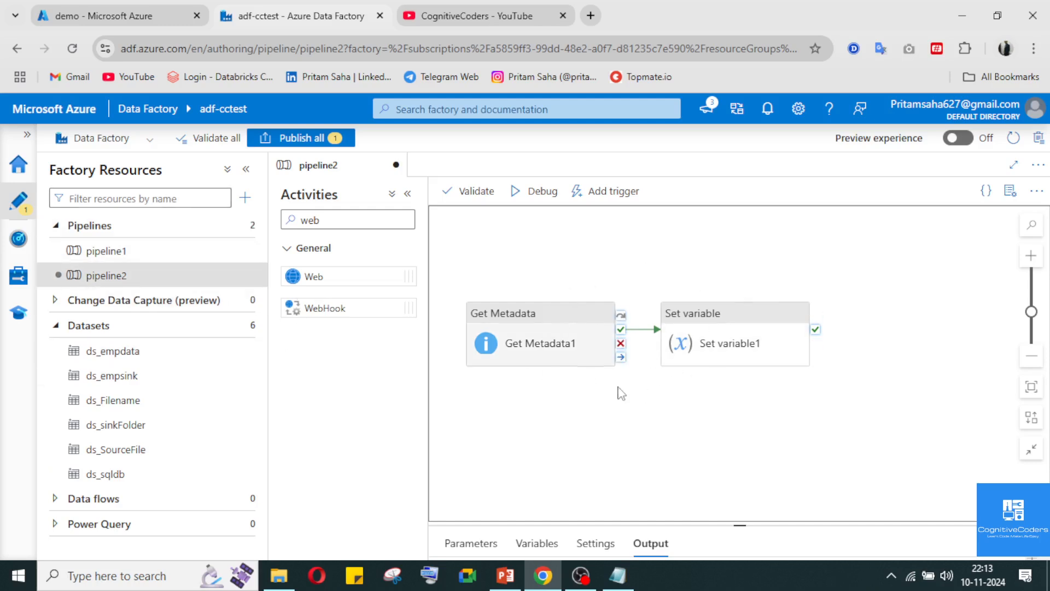
# Create a new pipeline, add pipeline2 to it as an Execute Pipeline activity and reposition that activity near the canvas centre
pyautogui.click(249, 225)
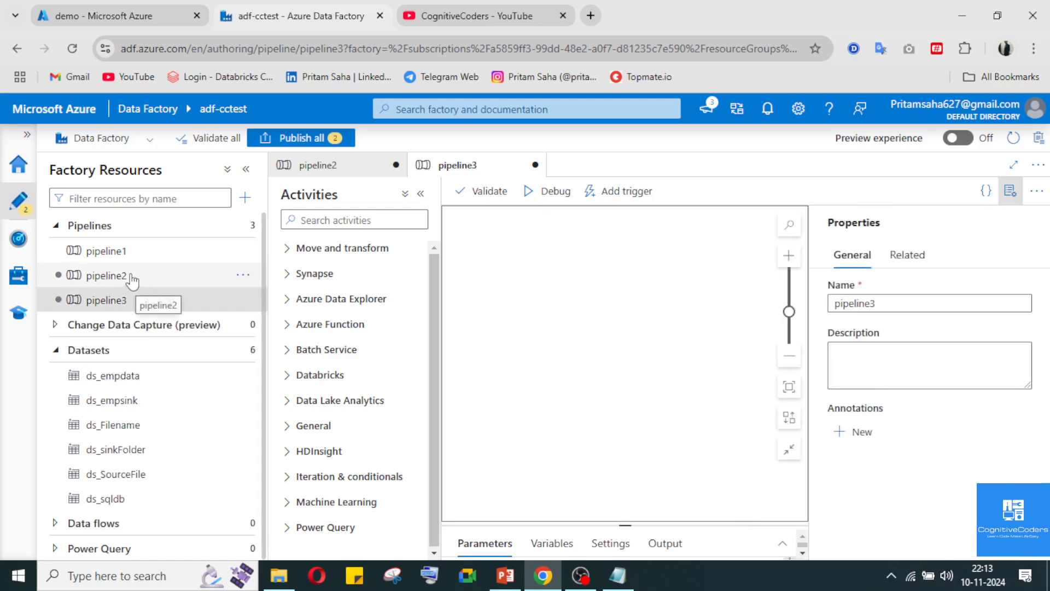
pyautogui.moveTo(133, 280); pyautogui.dragTo(630, 318)
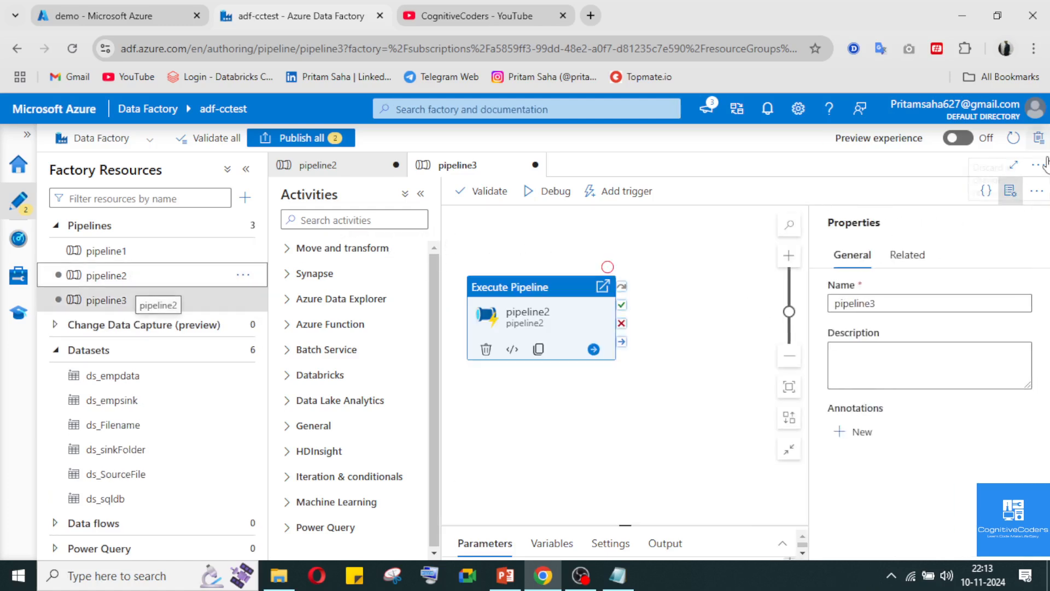
pyautogui.click(1012, 192)
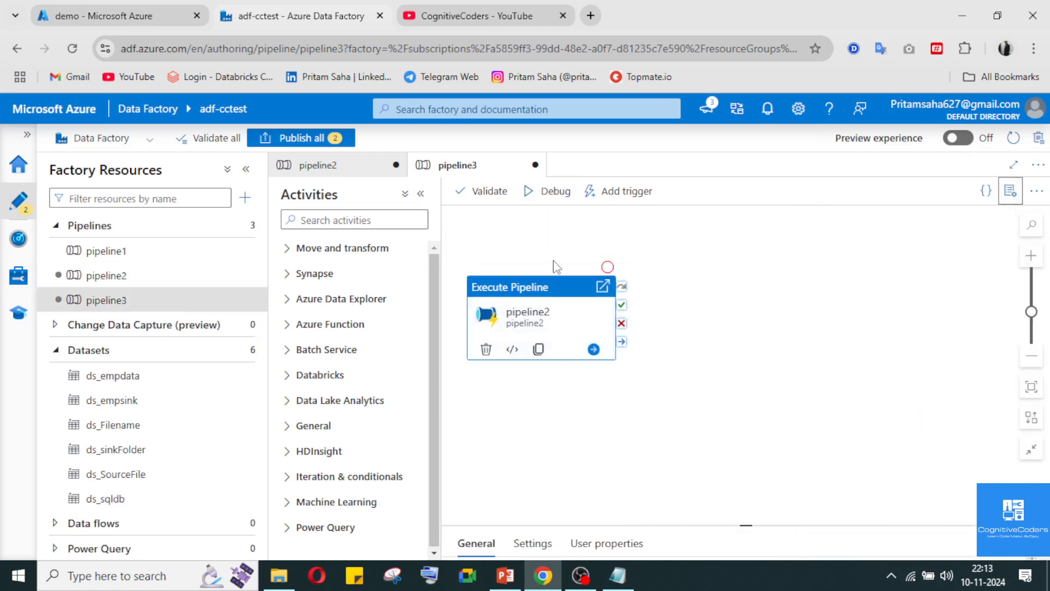
pyautogui.moveTo(571, 292); pyautogui.dragTo(678, 293)
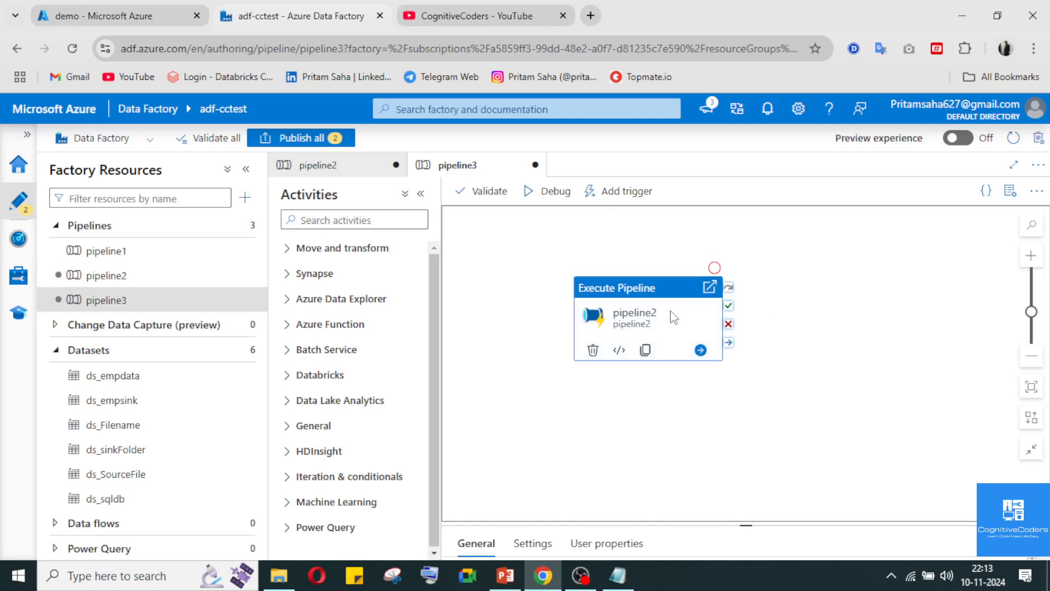
# Add a Wait activity, found with the search "wai", and connect the Execute Pipeline activity's success output to it
pyautogui.click(310, 219)
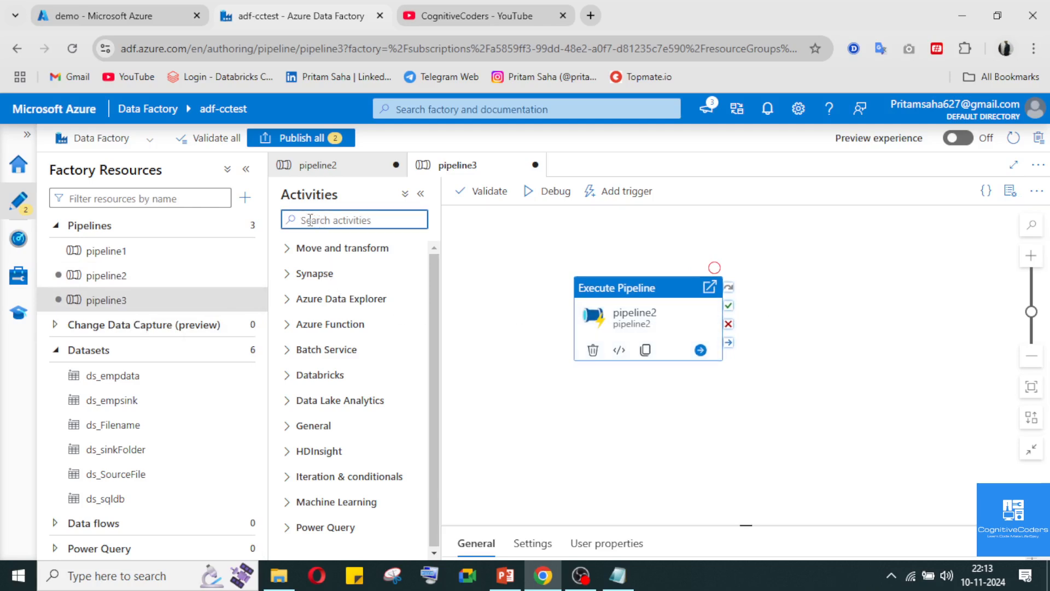
pyautogui.write('cop')
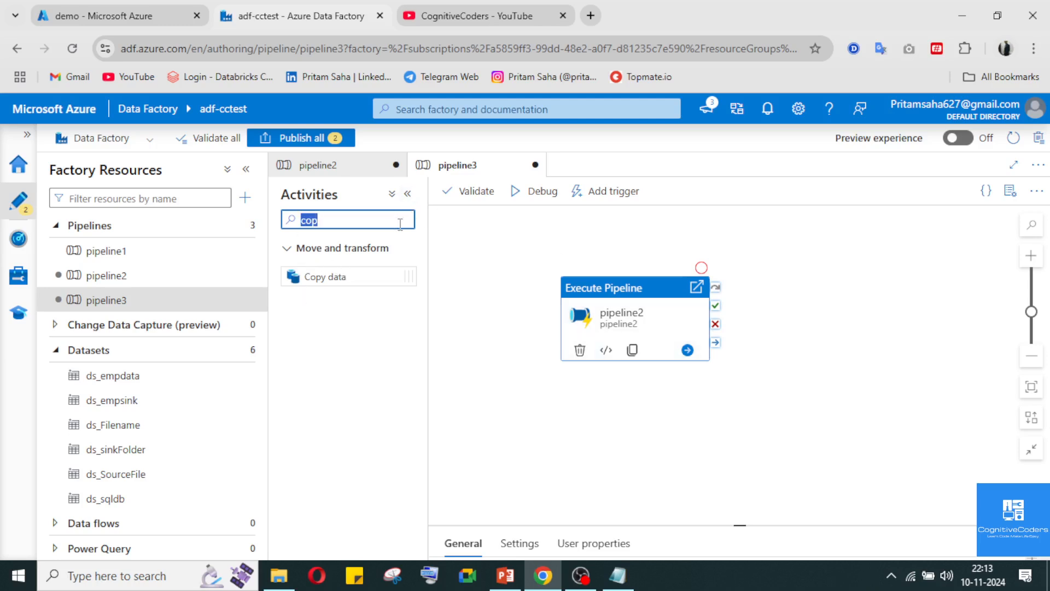
pyautogui.write('wai')
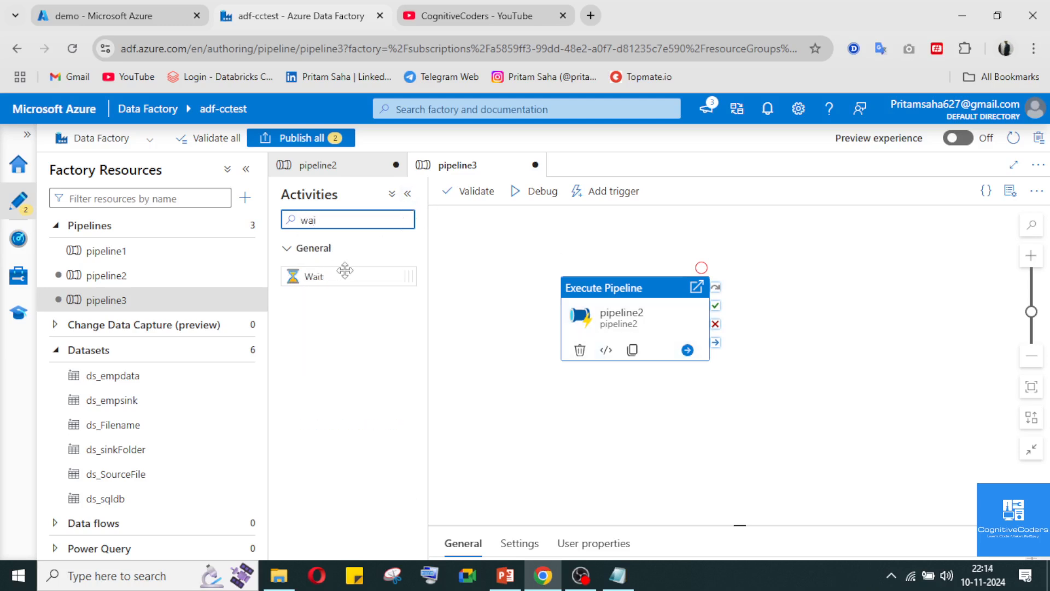
pyautogui.moveTo(345, 273); pyautogui.dragTo(817, 321)
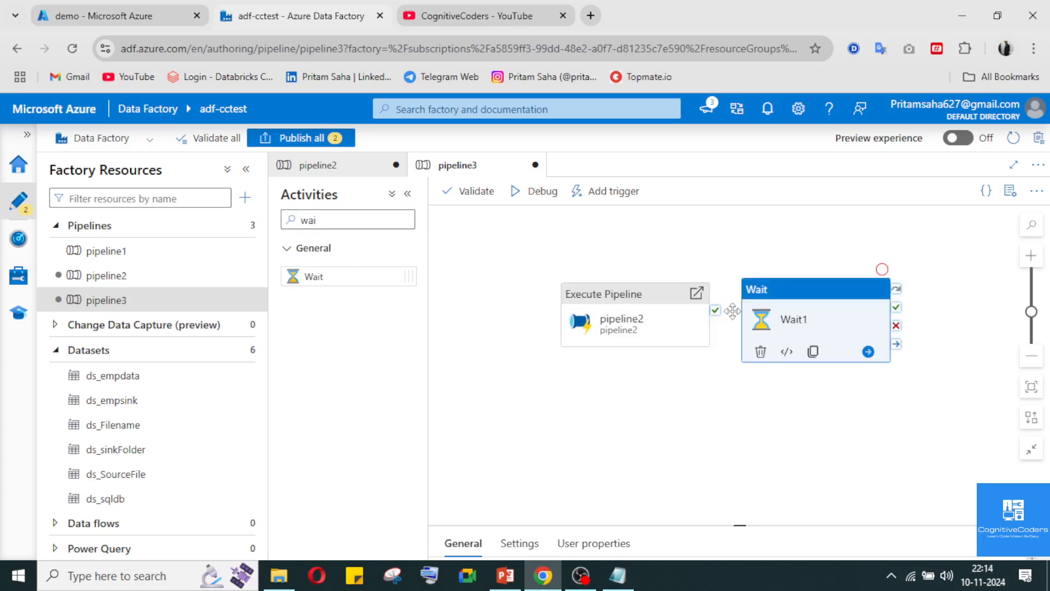
pyautogui.moveTo(715, 310); pyautogui.dragTo(819, 321)
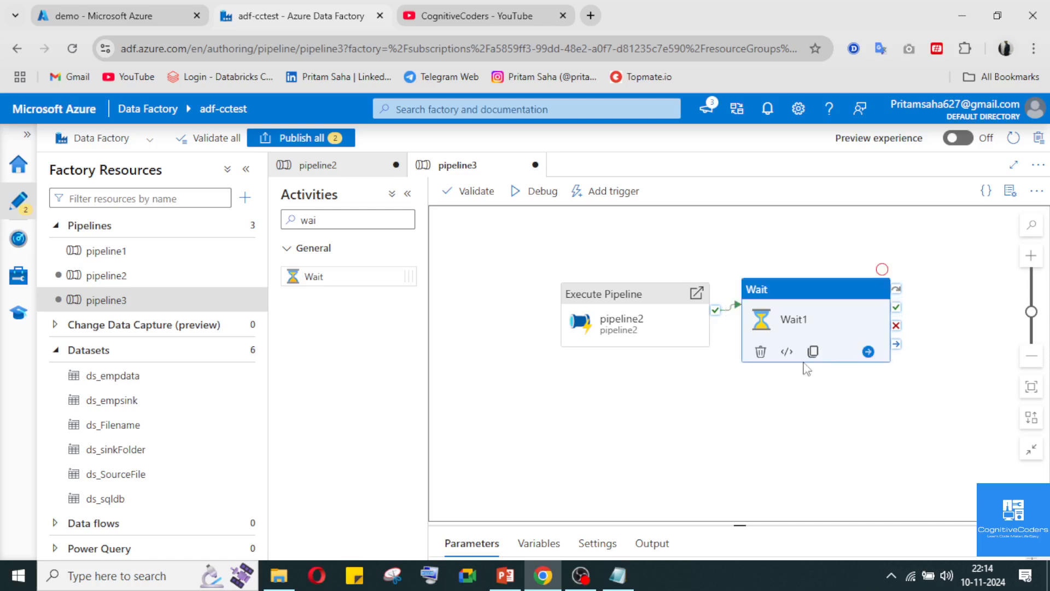
# Review the Wait activity's wait time setting, user properties and general properties
pyautogui.click(519, 543)
pyautogui.click(1032, 544)
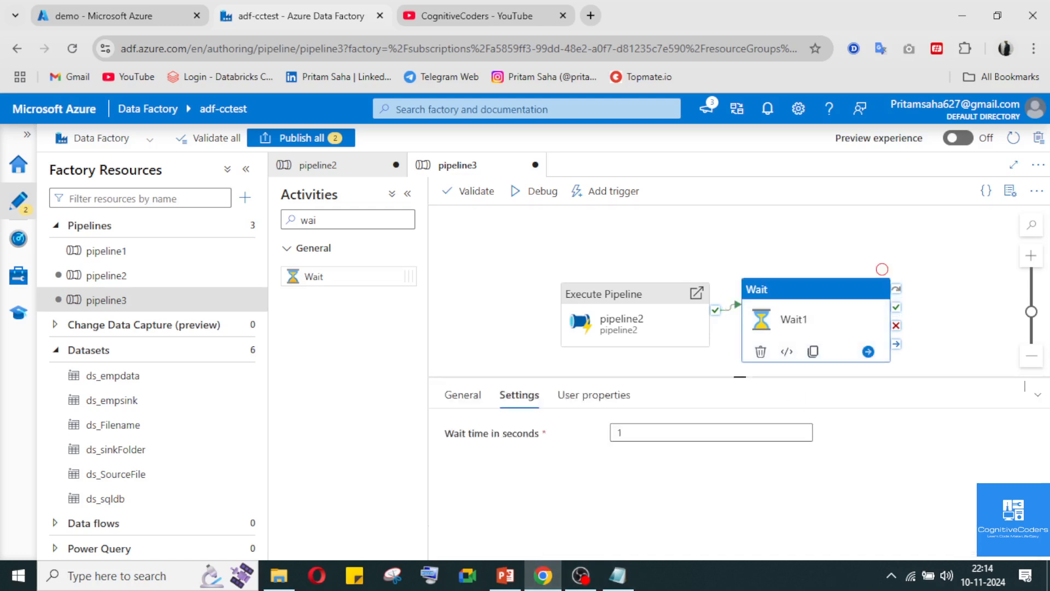
pyautogui.click(569, 227)
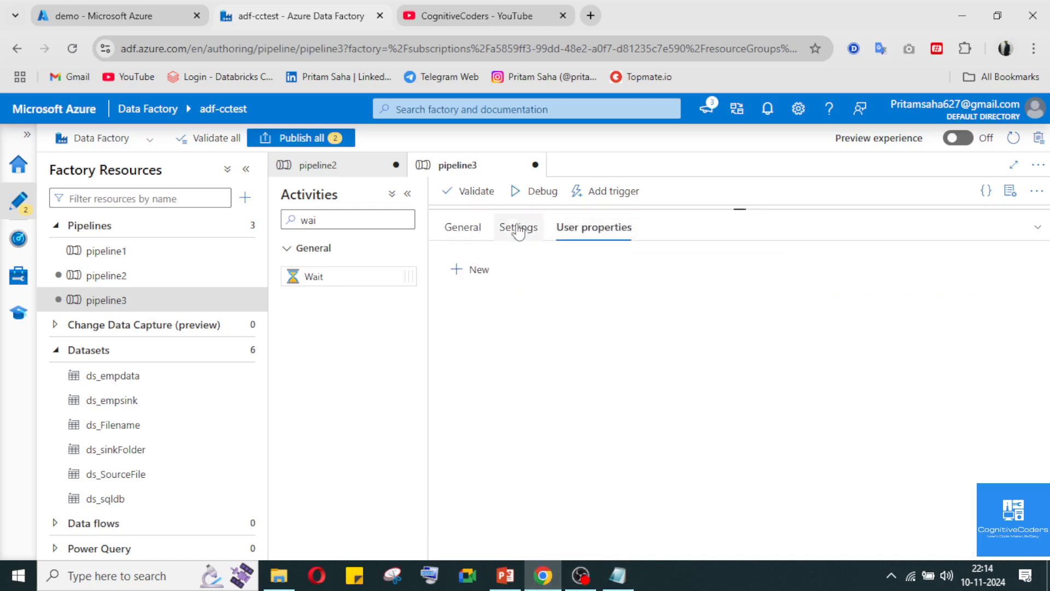
pyautogui.click(517, 227)
pyautogui.click(470, 227)
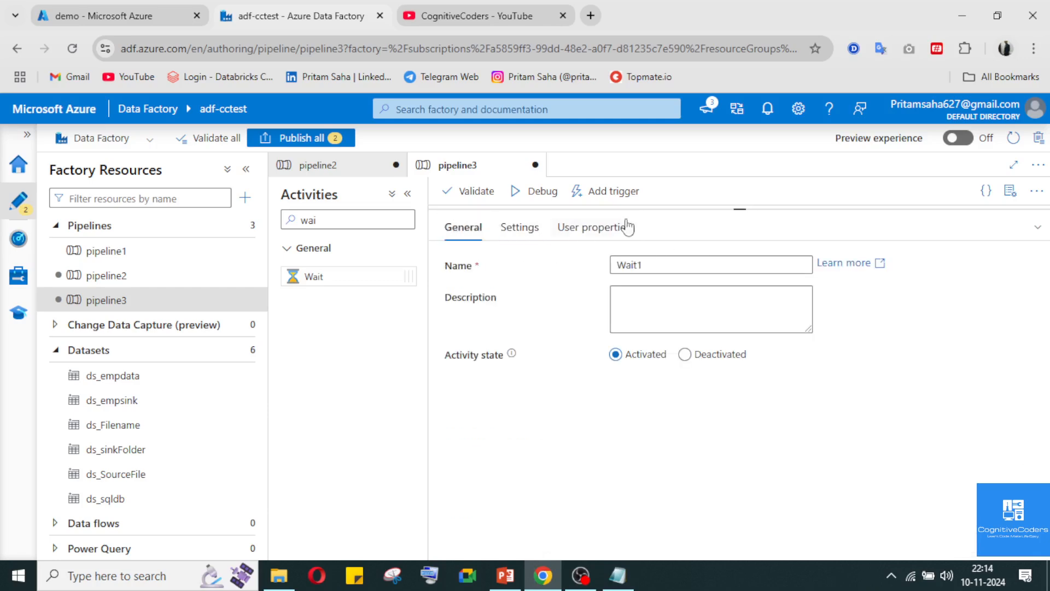
pyautogui.click(1027, 233)
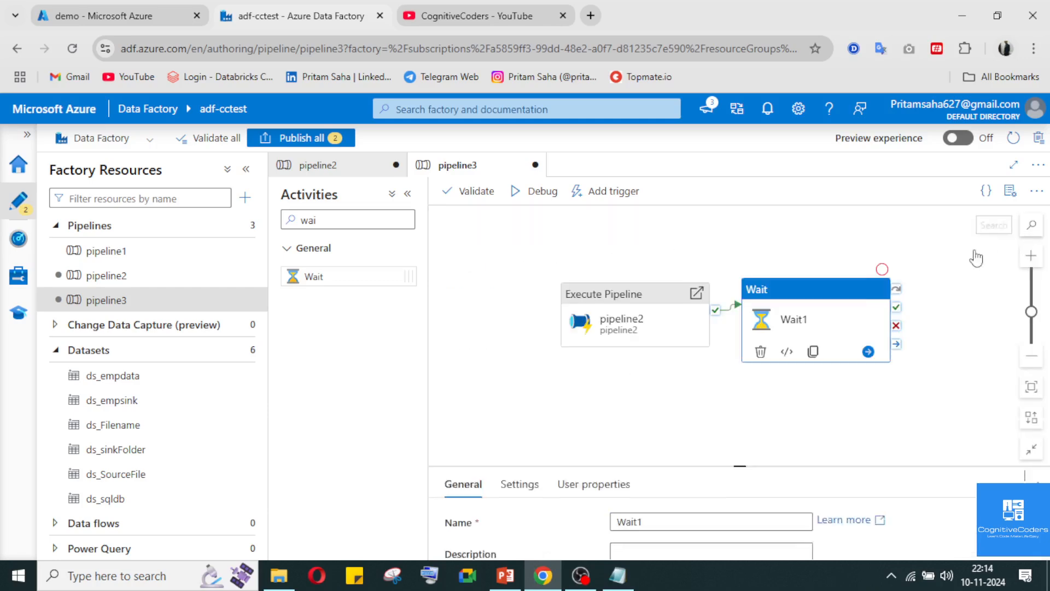
# Run pipeline3 in debug mode
pyautogui.click(628, 328)
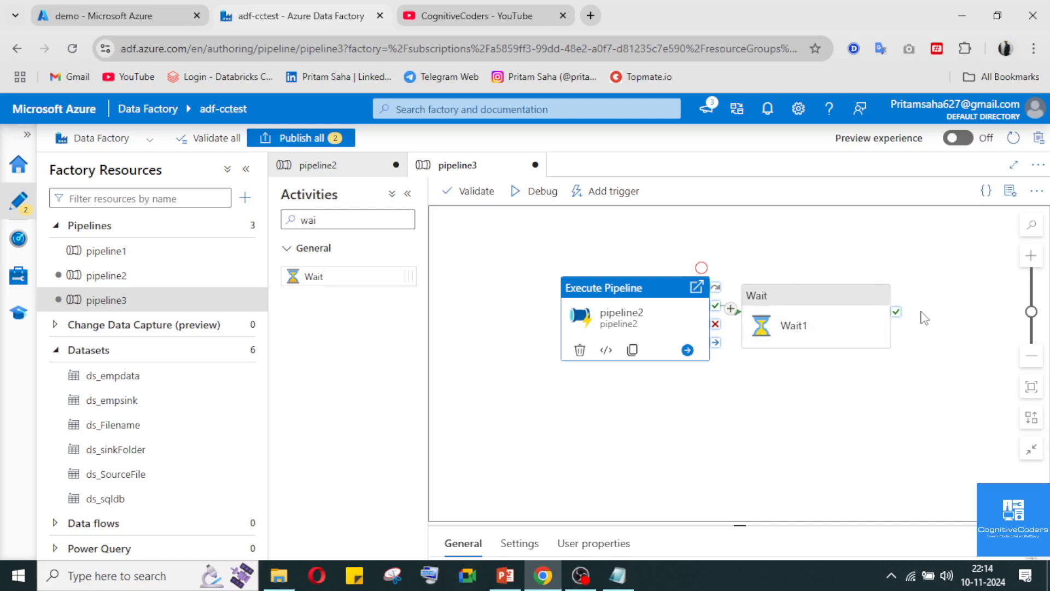
pyautogui.click(520, 200)
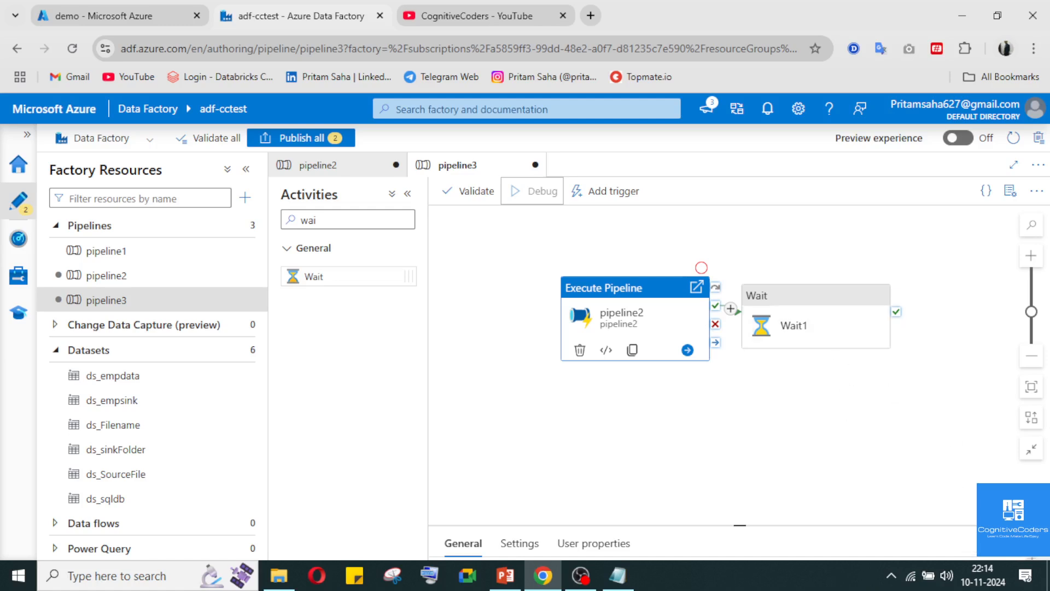
pyautogui.click(924, 475)
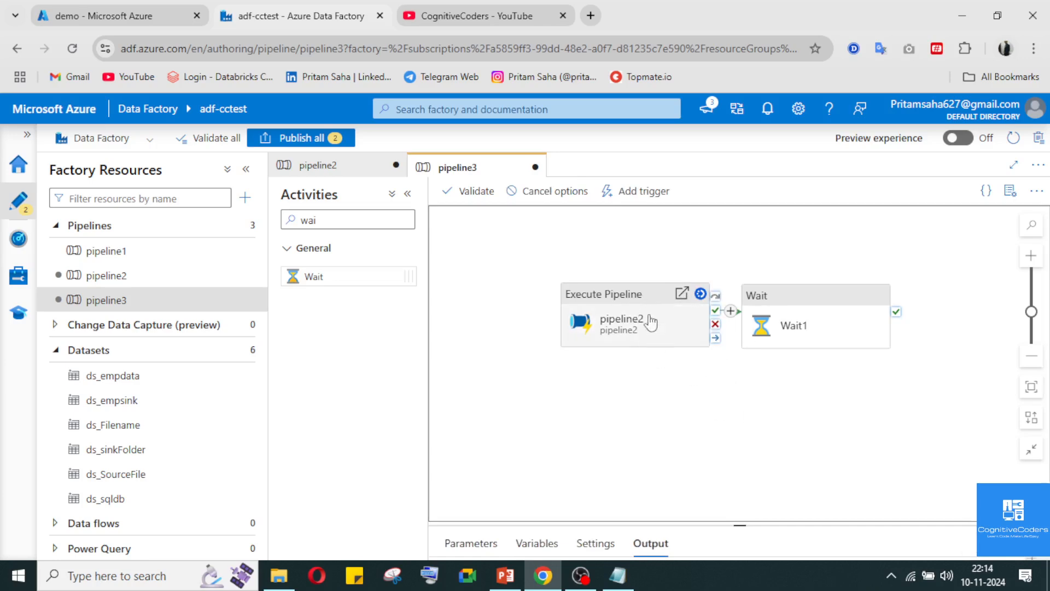
# Inspect the debug run's activity results and the pipeline2 activity's output, and return to the pipeline3 canvas
pyautogui.click(1035, 544)
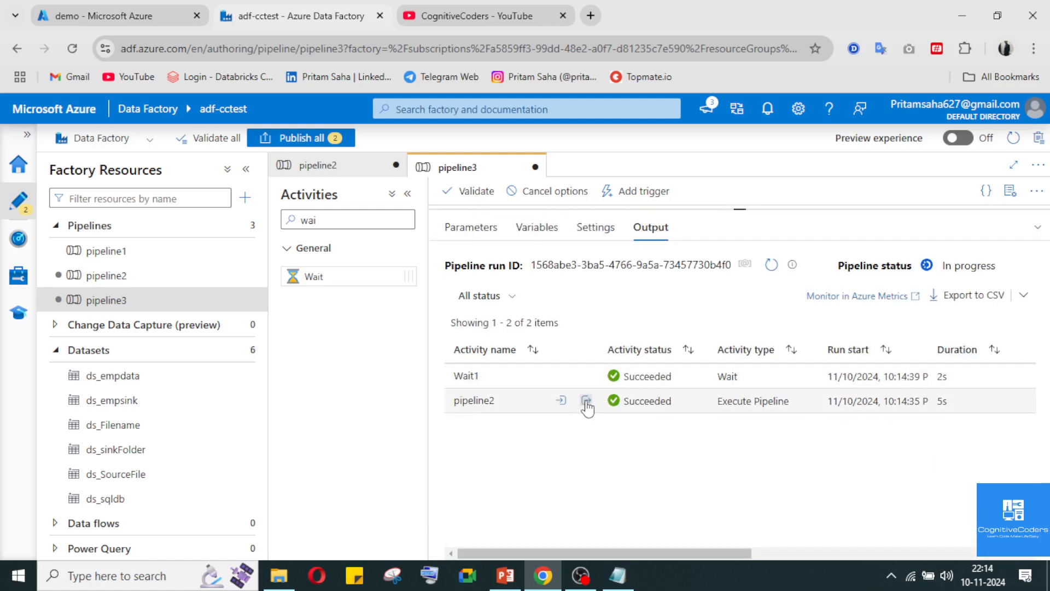
pyautogui.click(585, 401)
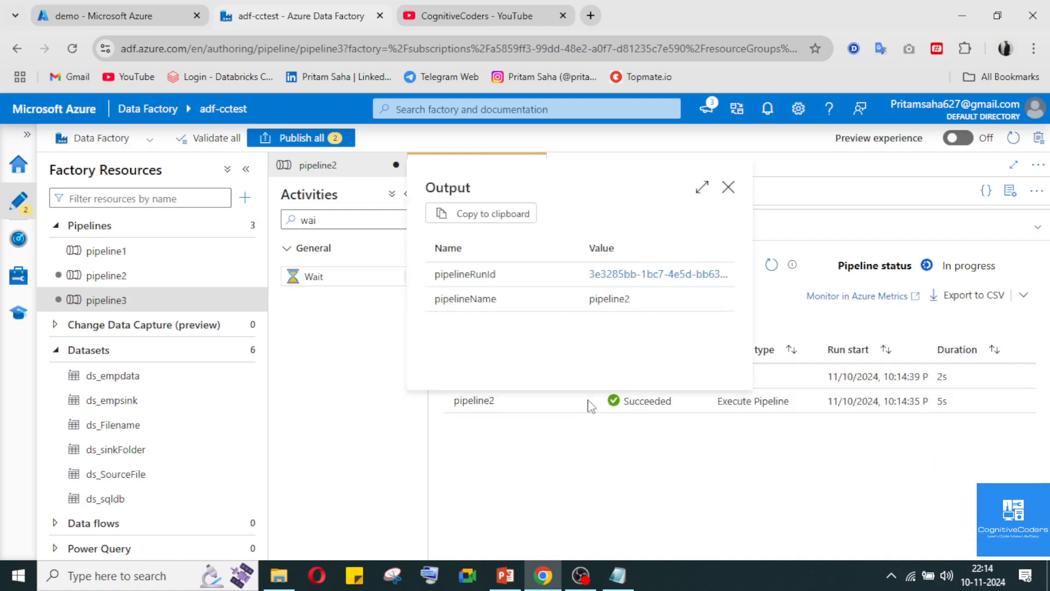
pyautogui.click(728, 187)
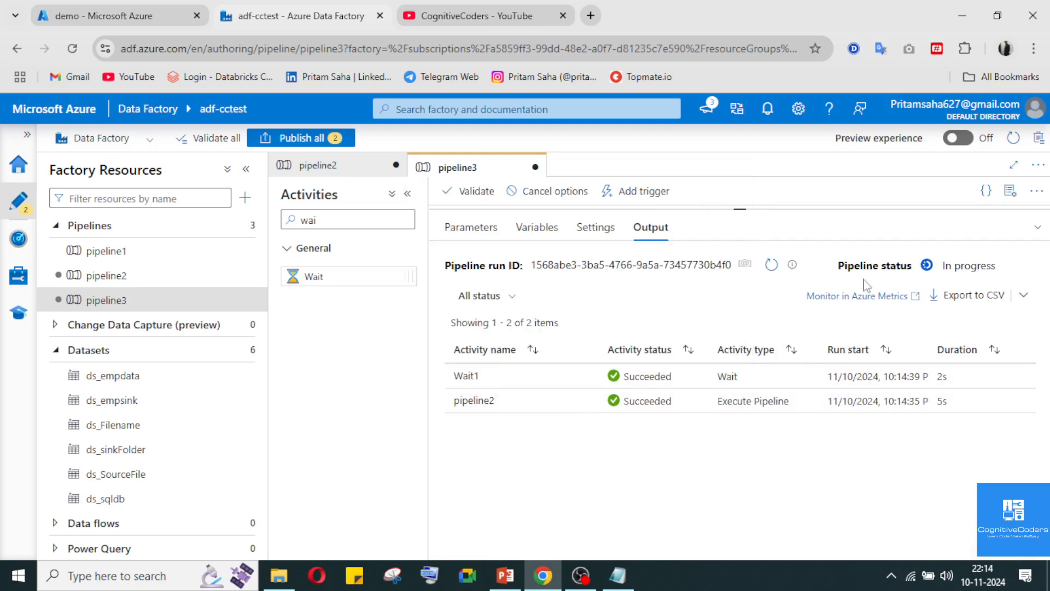
pyautogui.click(1036, 231)
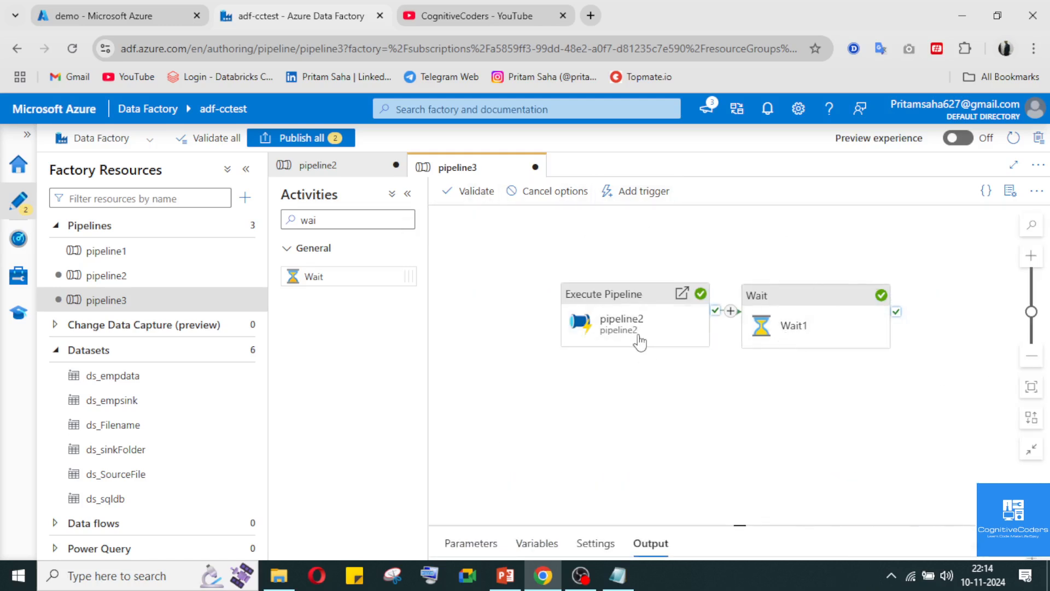
pyautogui.click(831, 316)
pyautogui.click(832, 317)
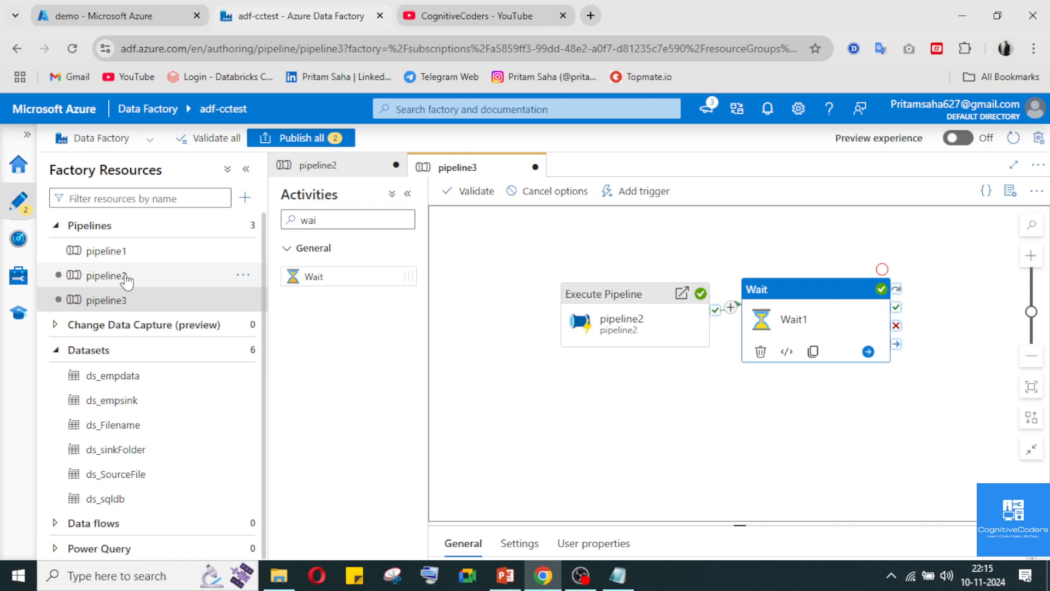
# Open pipeline2 and add a second Set variable activity, found with the search "set", connected to Set variable1's success output
pyautogui.click(105, 276)
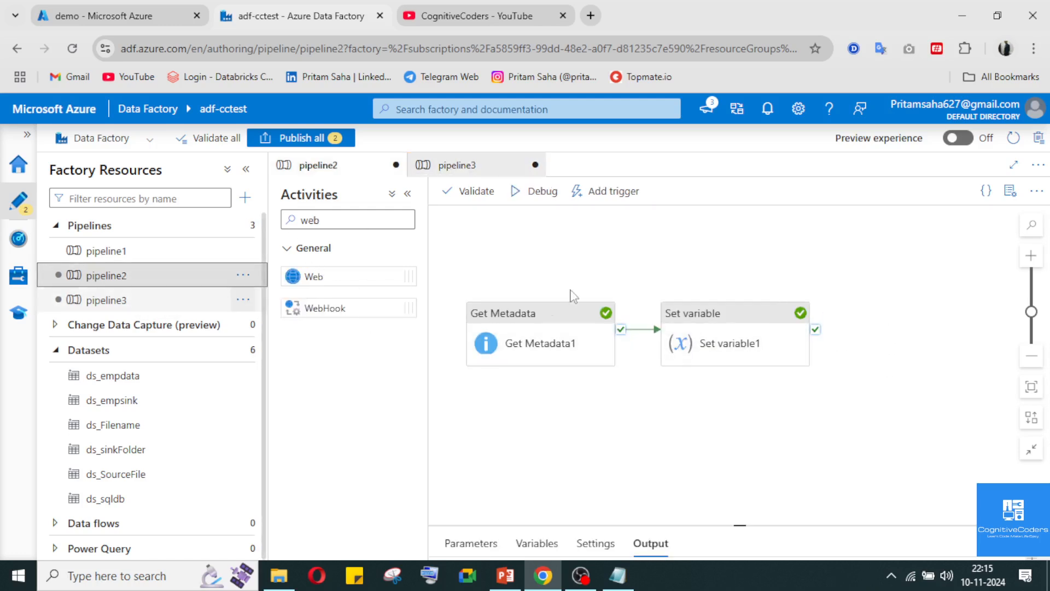
pyautogui.click(342, 218)
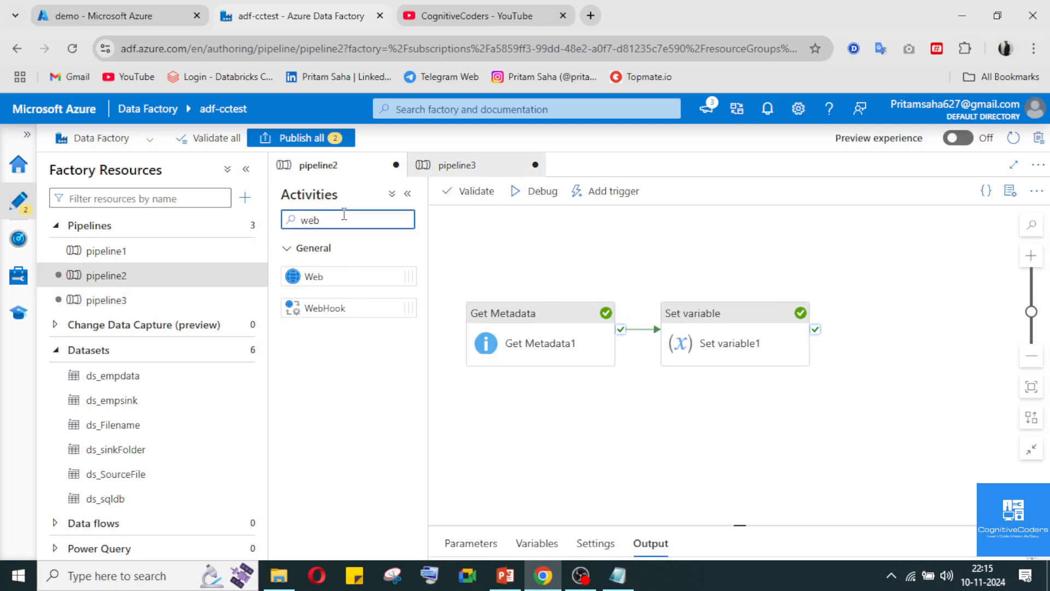
pyautogui.write('set')
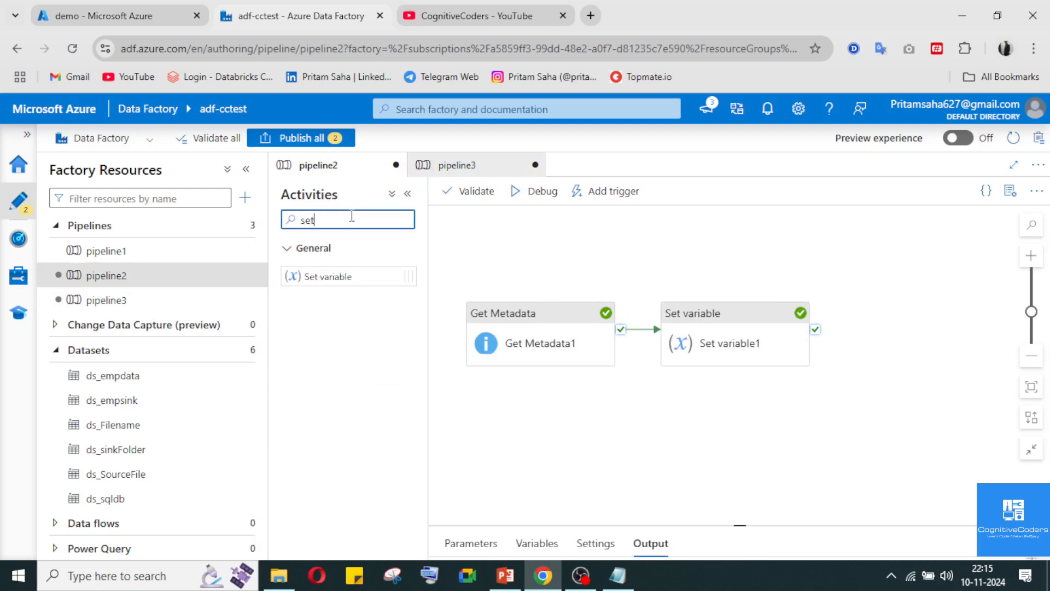
pyautogui.moveTo(340, 276); pyautogui.dragTo(825, 337)
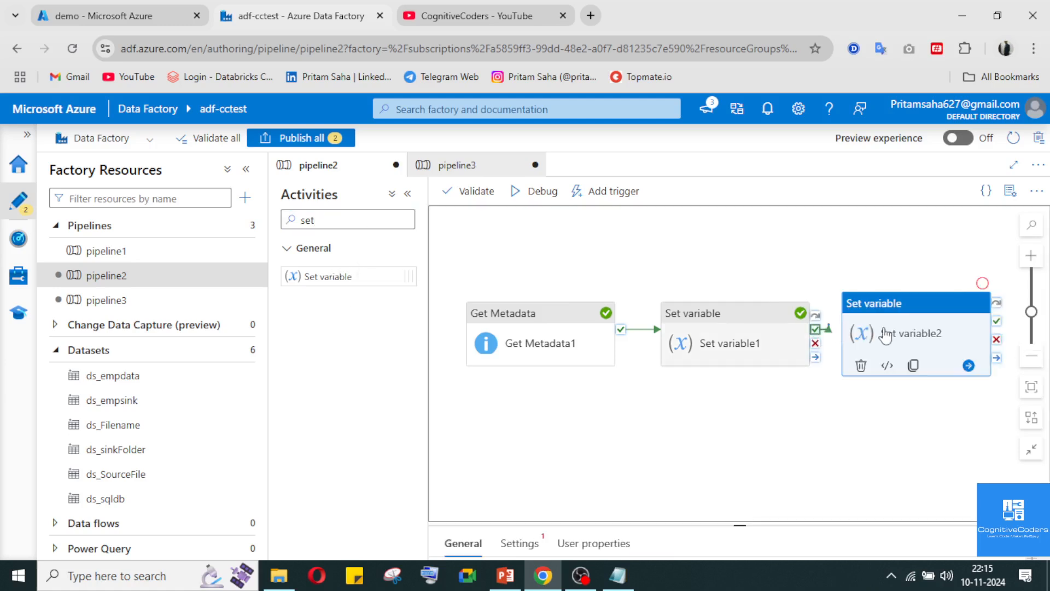
pyautogui.click(897, 323)
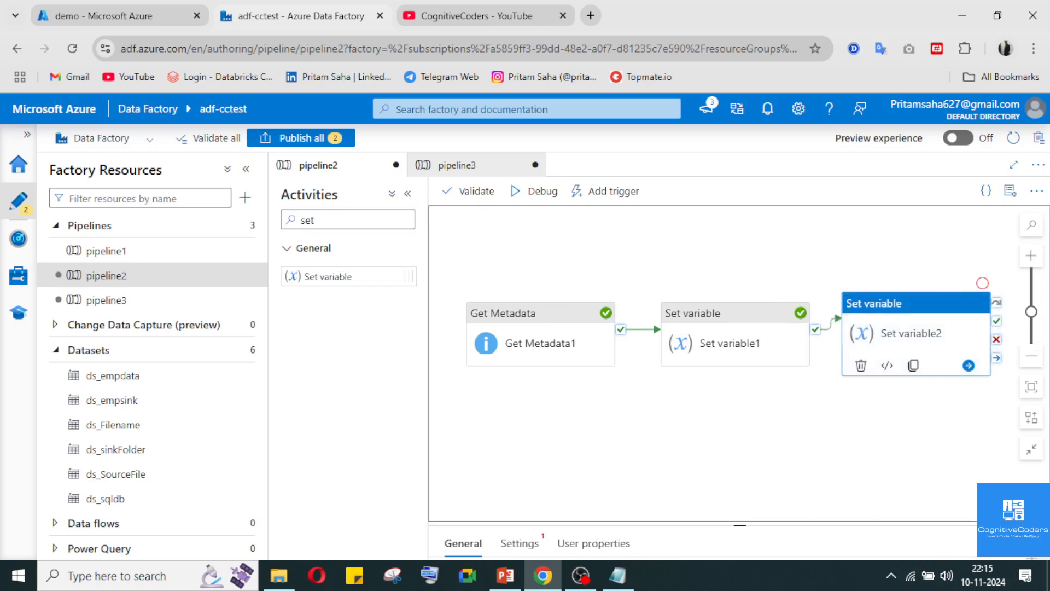
# Set the new Set variable activity's variable type to Pipeline return value and add a return value named FileCount
pyautogui.click(518, 227)
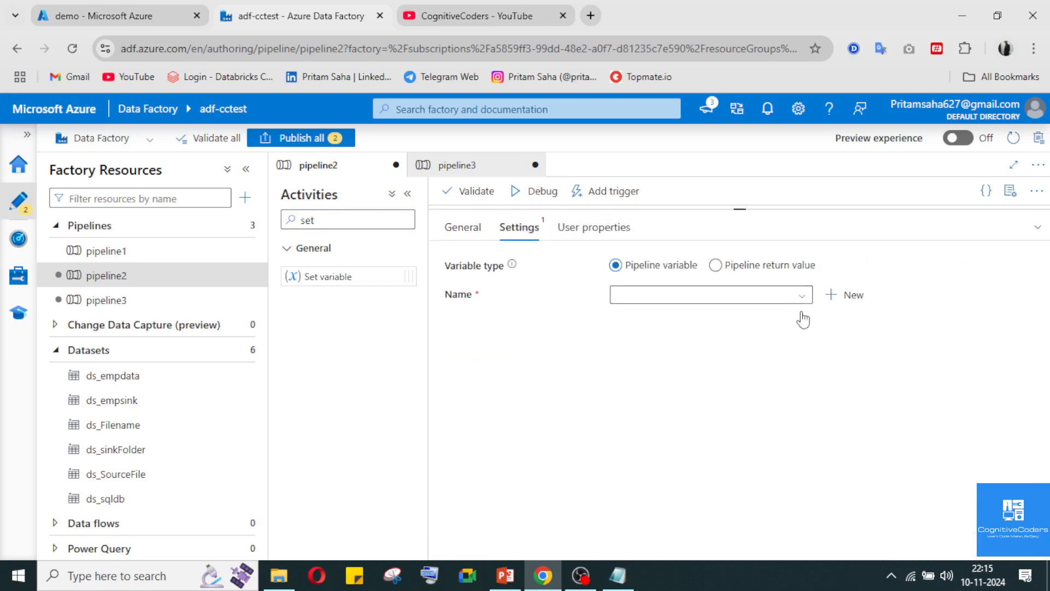
pyautogui.click(756, 266)
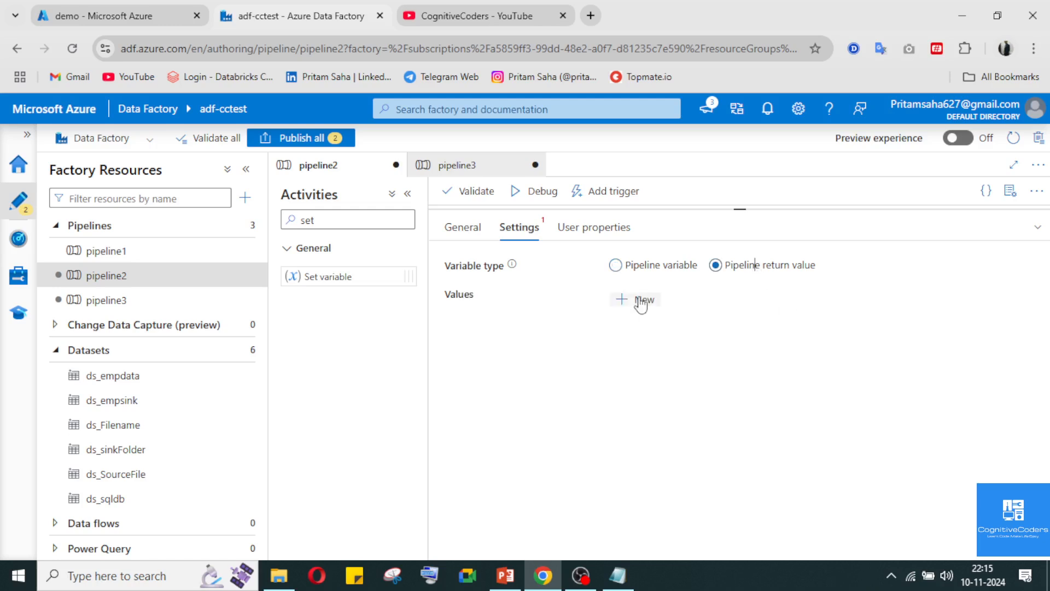
pyautogui.click(639, 297)
pyautogui.click(678, 355)
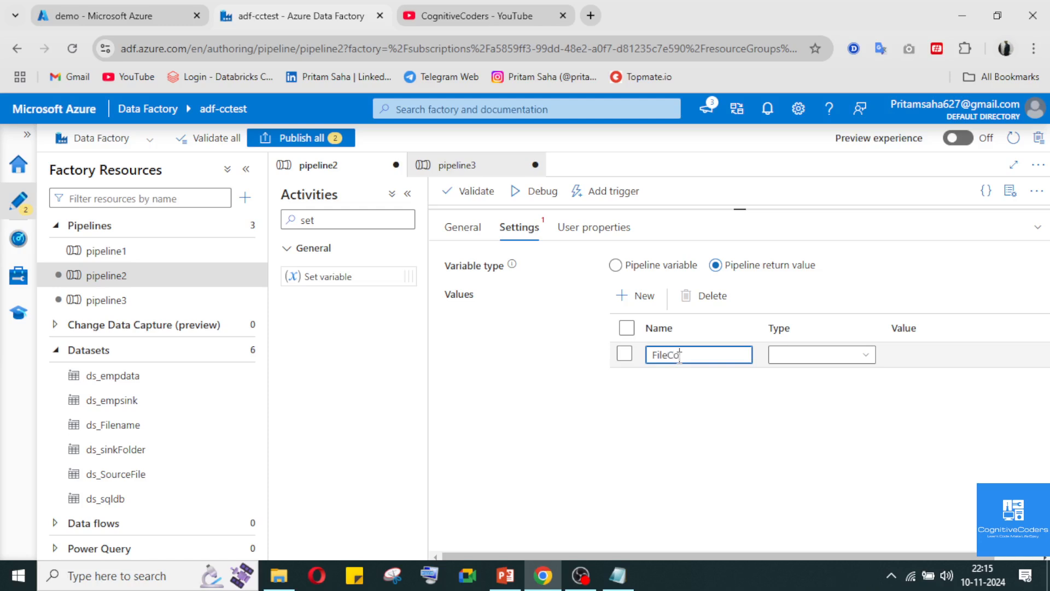
# Set the FileCount return value's type to String
pyautogui.click(842, 355)
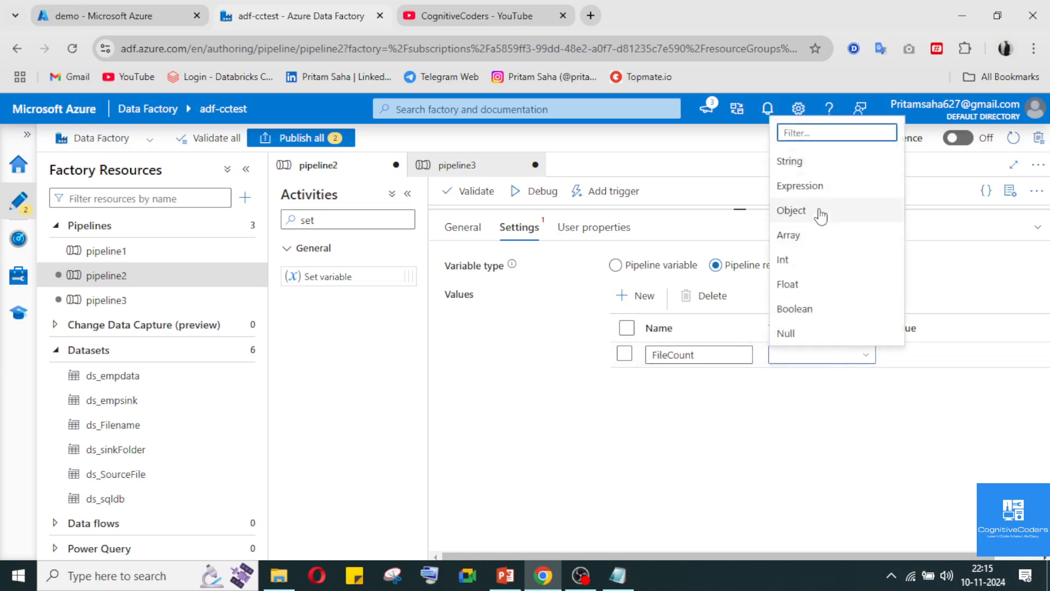
pyautogui.click(819, 171)
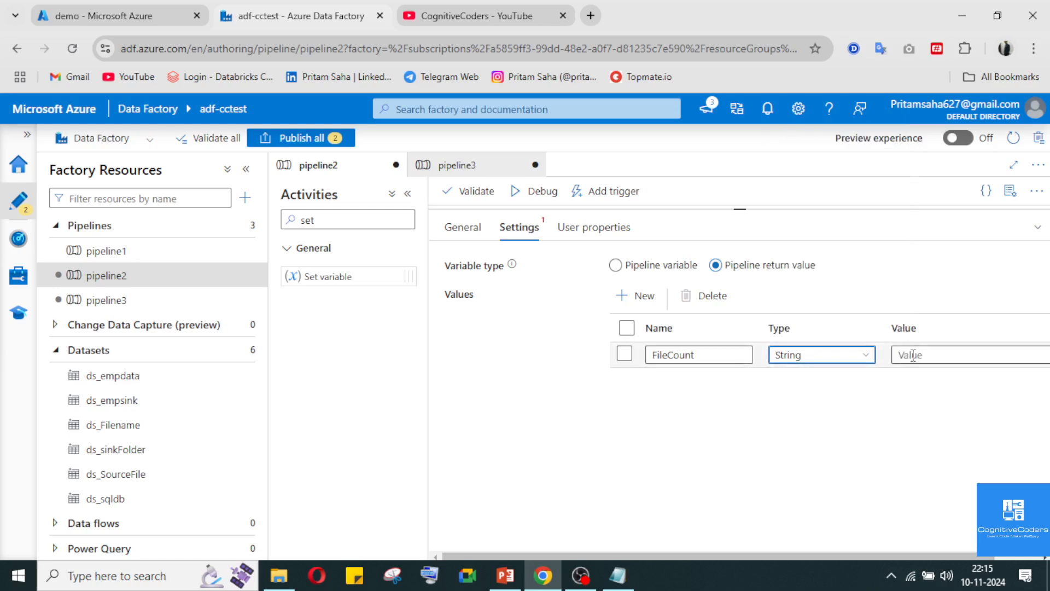
pyautogui.click(916, 356)
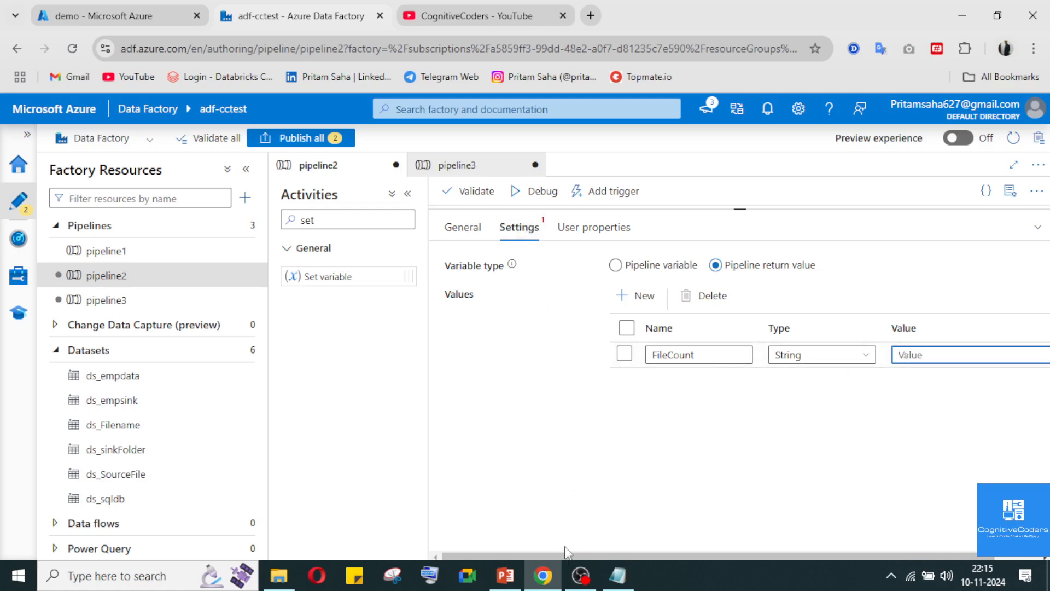
pyautogui.click(580, 574)
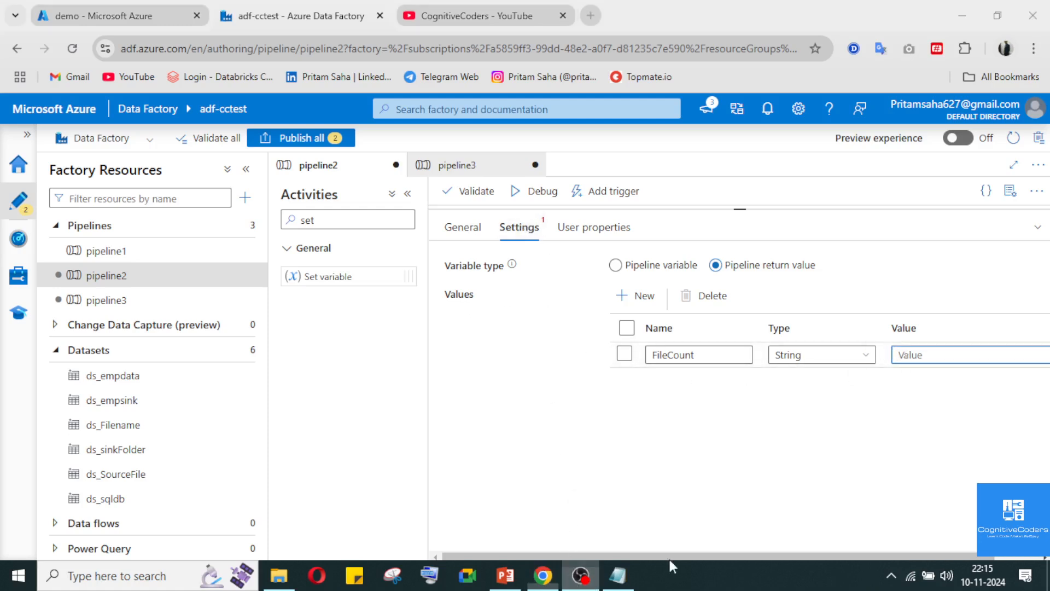
pyautogui.click(594, 570)
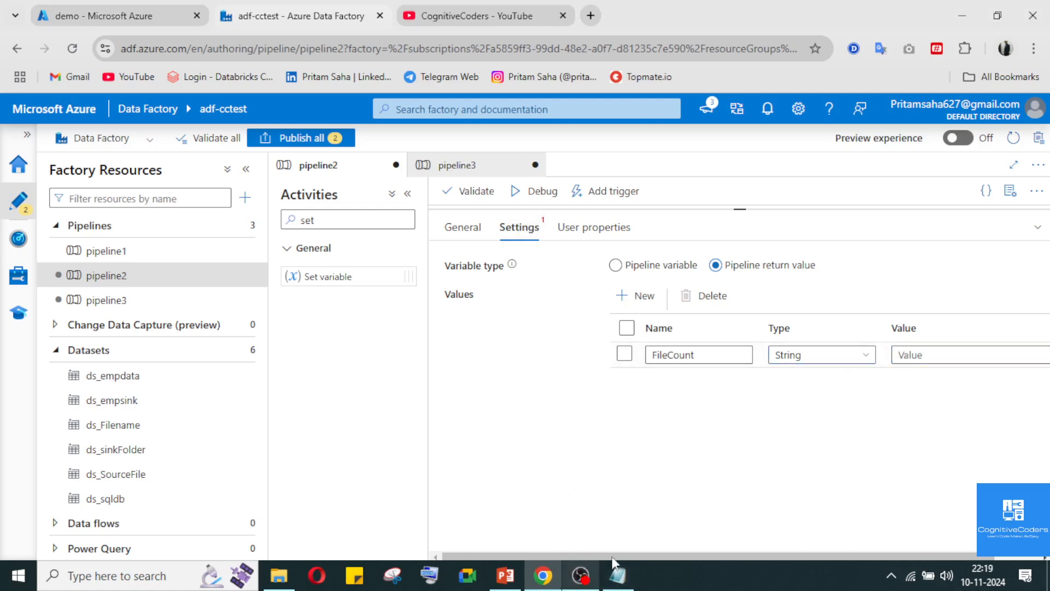
# Change the FileCount return value's type to Expression
pyautogui.click(836, 361)
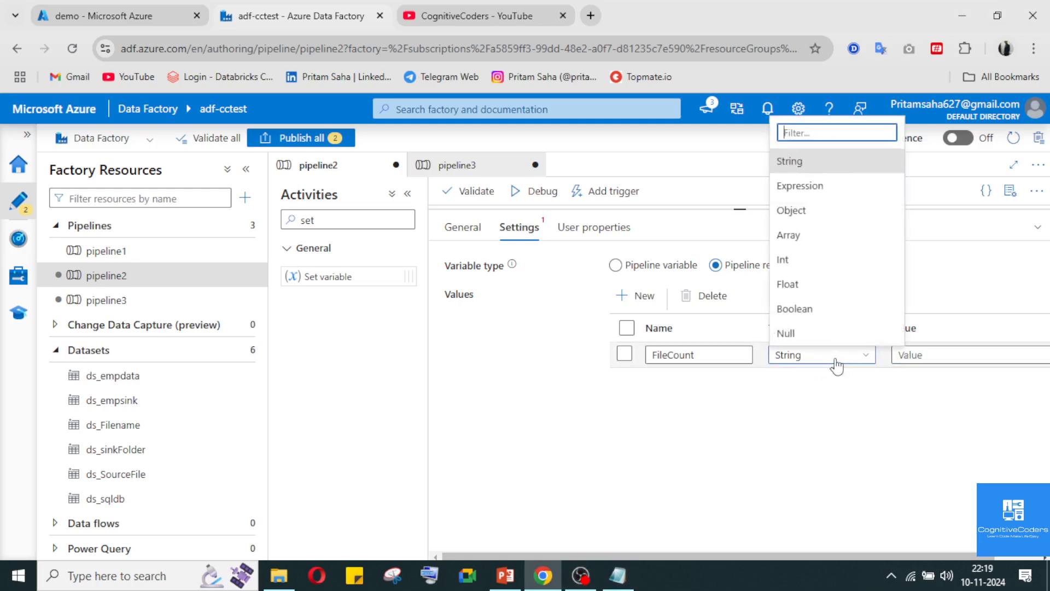
pyautogui.click(817, 422)
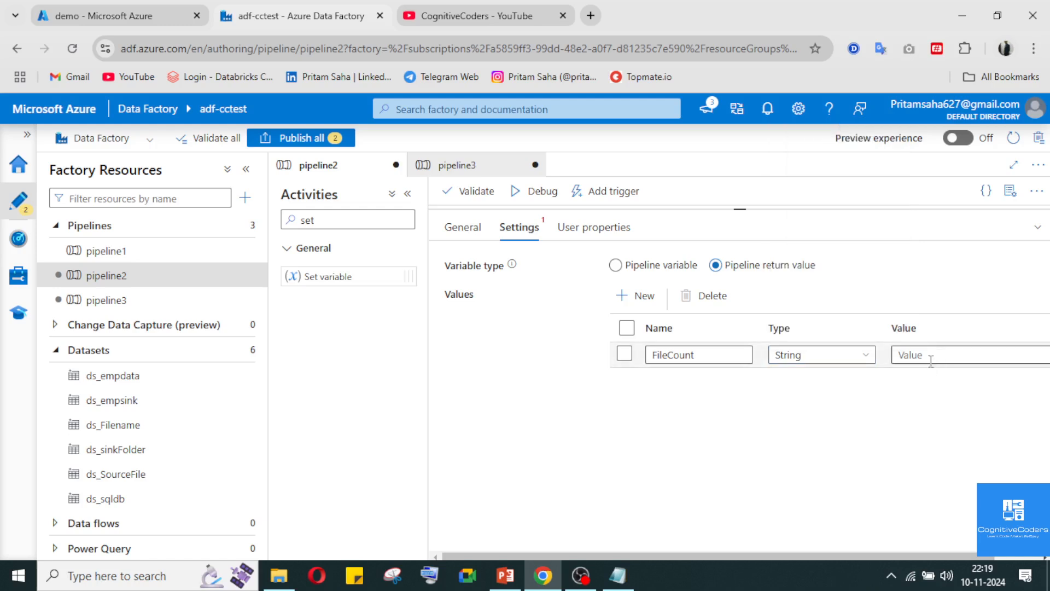
pyautogui.click(830, 359)
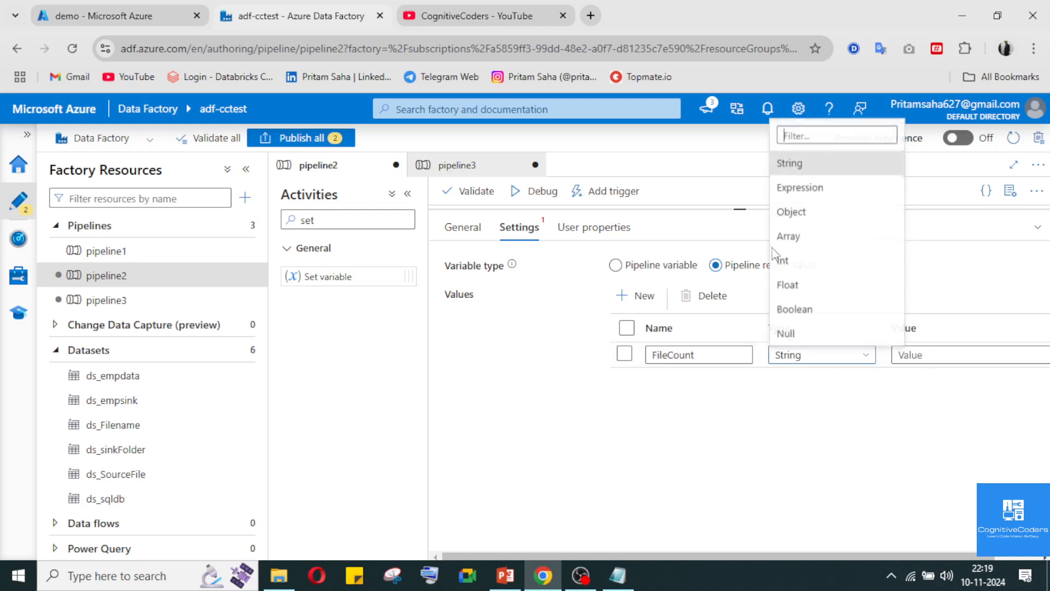
pyautogui.click(813, 191)
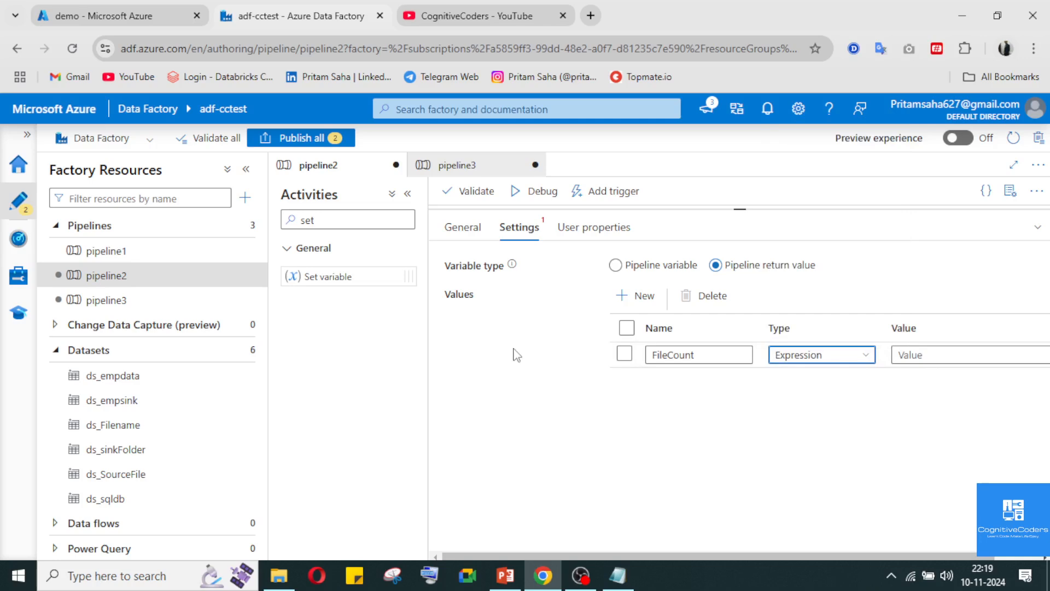
pyautogui.click(913, 357)
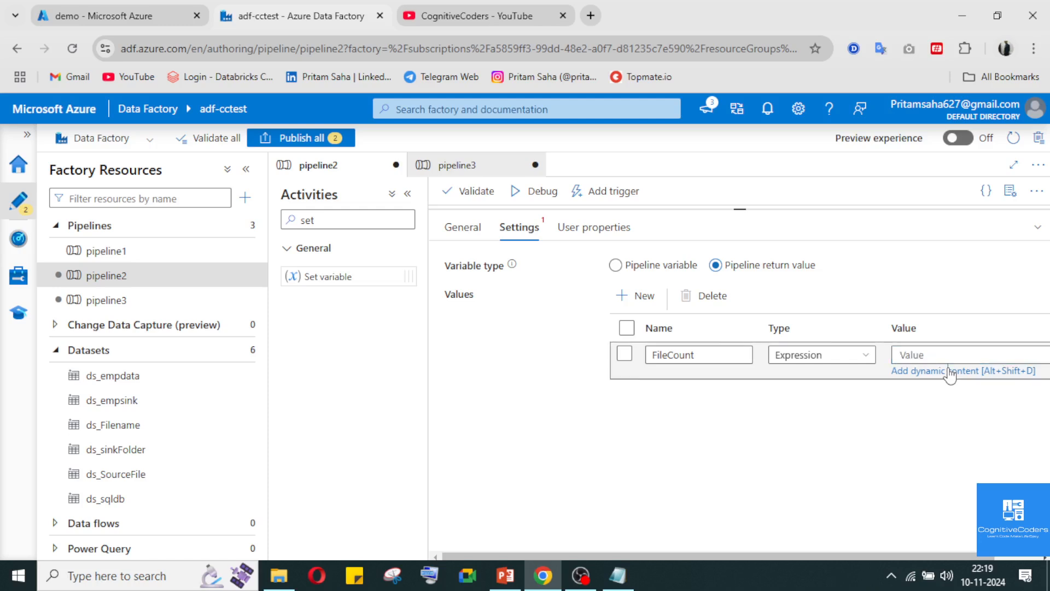
pyautogui.click(949, 371)
pyautogui.click(942, 372)
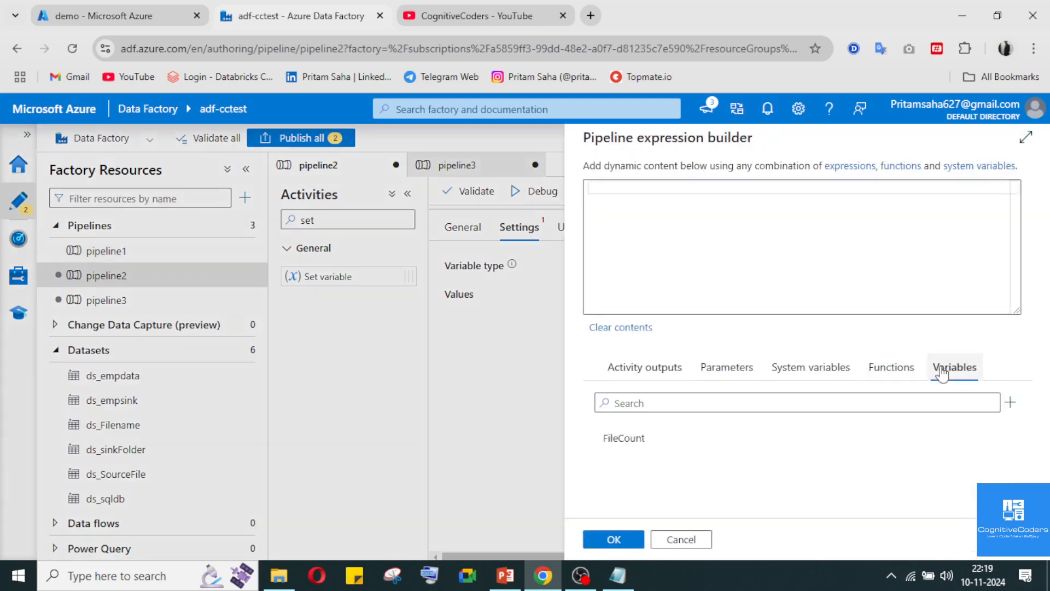
pyautogui.click(645, 438)
pyautogui.click(614, 540)
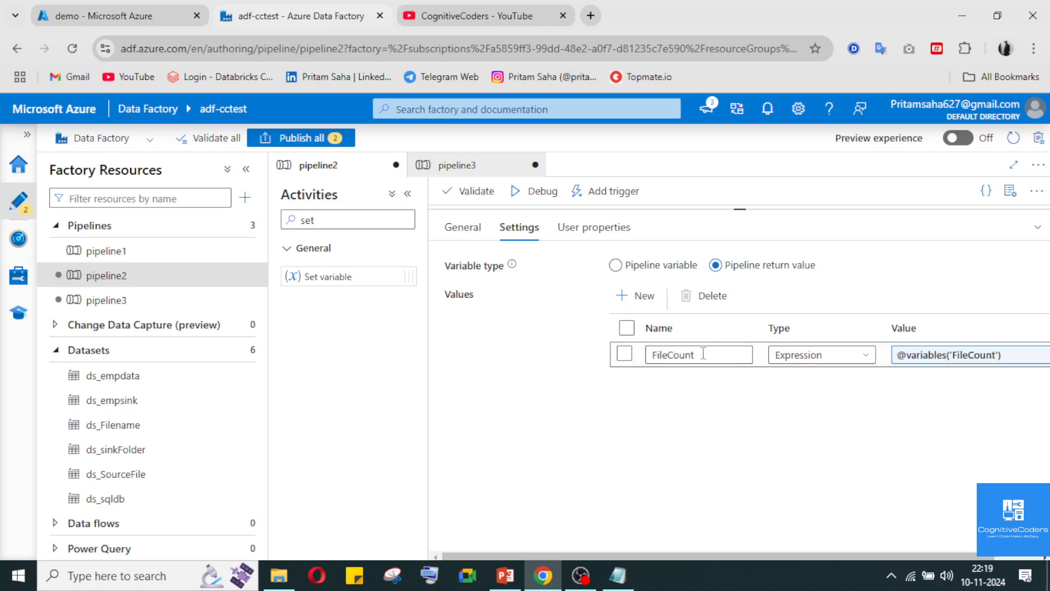
pyautogui.click(1036, 228)
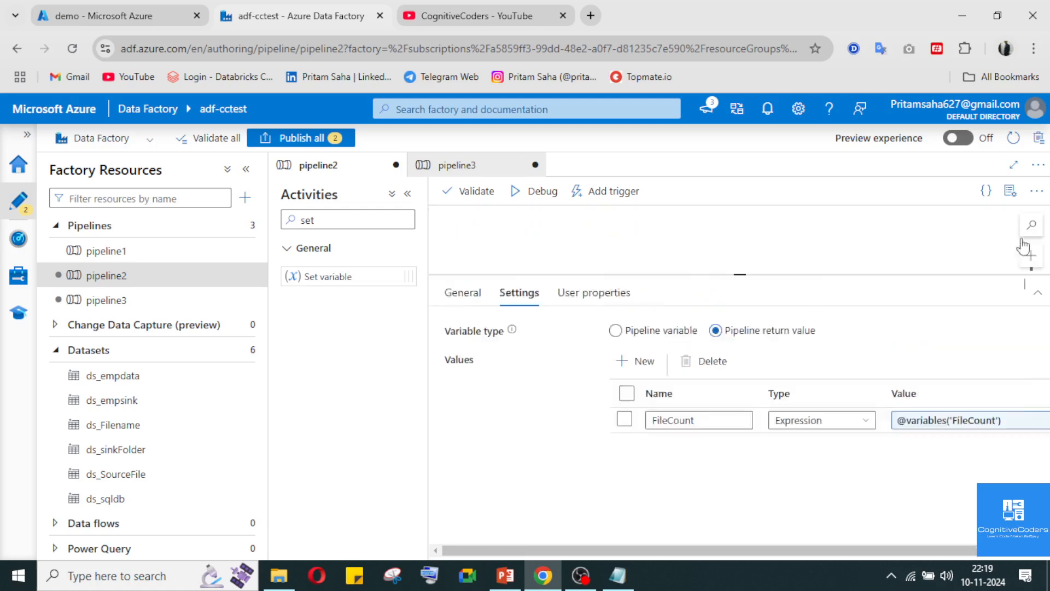
# Delete the Wait1 activity from pipeline3
pyautogui.click(473, 171)
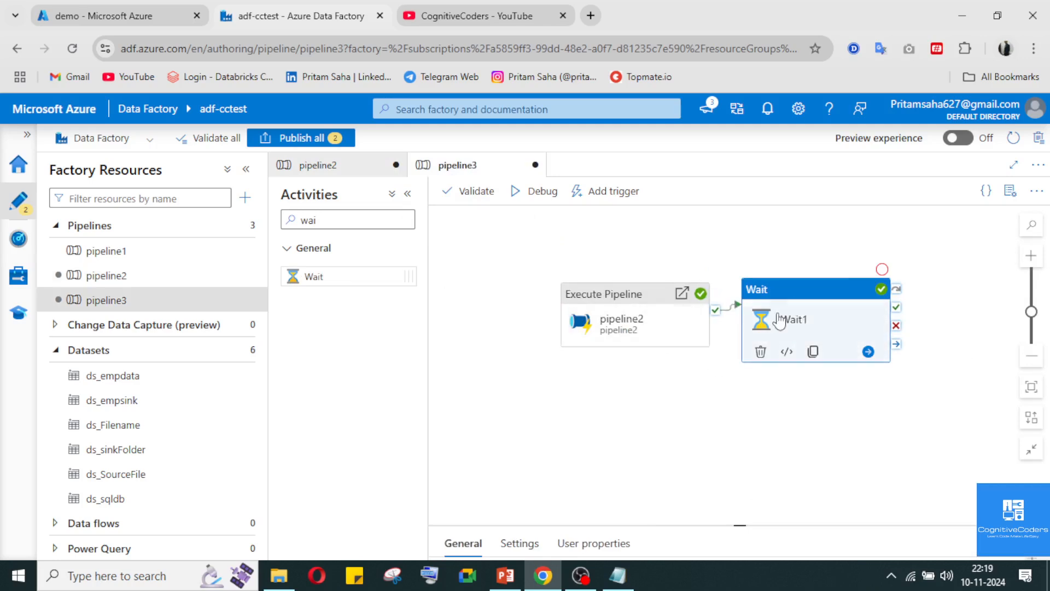
pyautogui.click(801, 304)
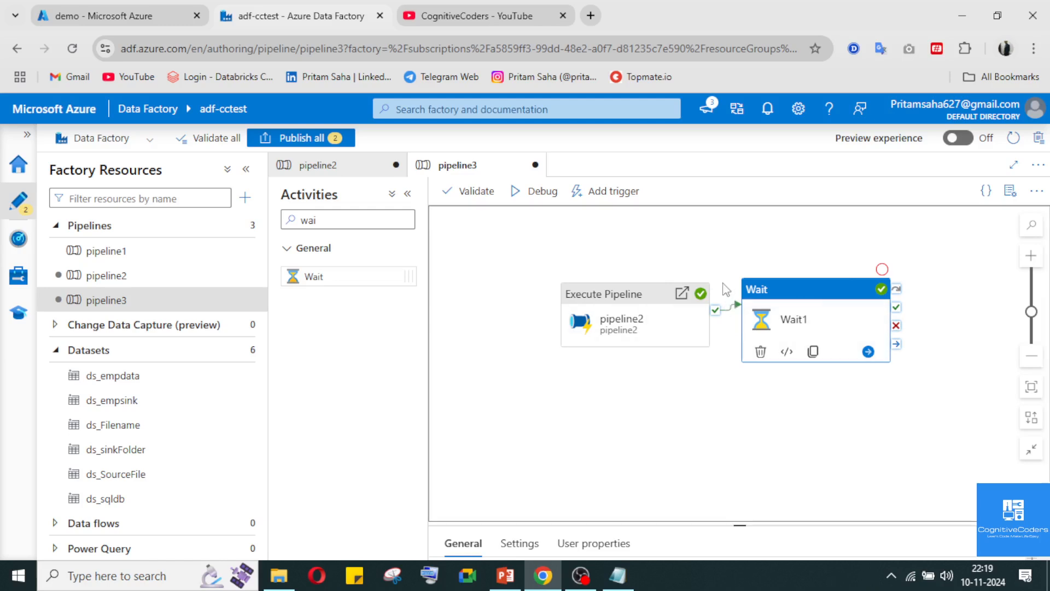
pyautogui.press('Delete')
# Add a Set variable activity to pipeline3, found with the search "set", and connect it to the Execute Pipeline activity's success output
pyautogui.click(350, 219)
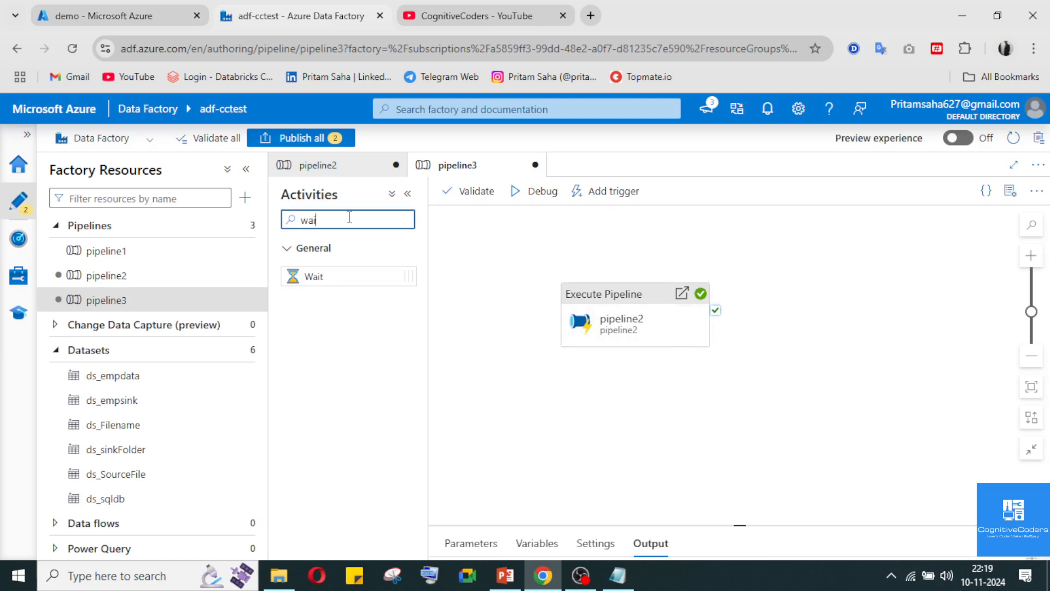
pyautogui.write('set')
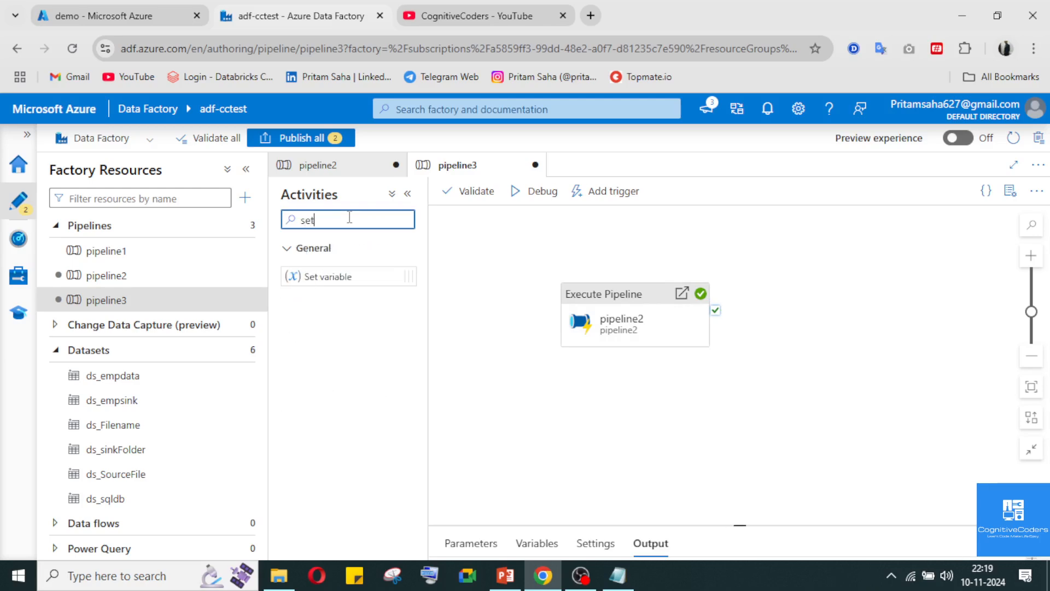
pyautogui.moveTo(294, 277); pyautogui.dragTo(774, 328)
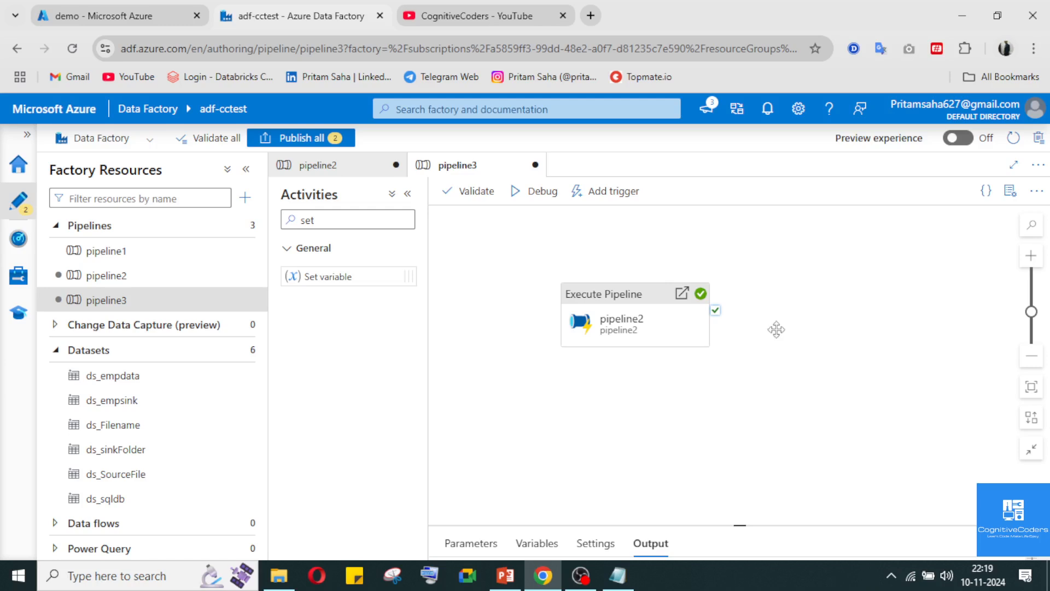
pyautogui.moveTo(694, 289); pyautogui.dragTo(745, 340)
pyautogui.click(779, 374)
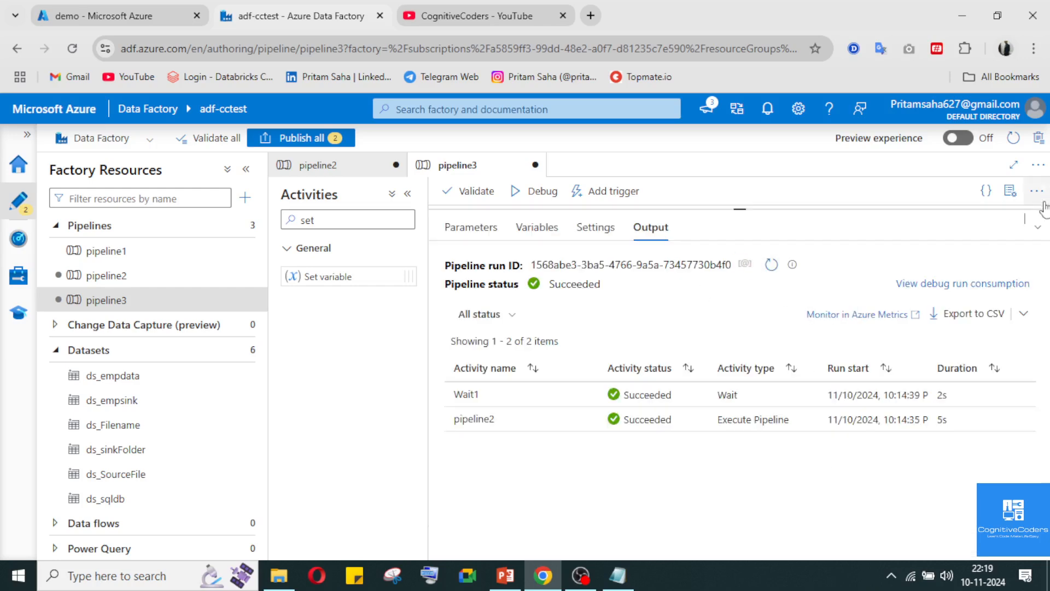
pyautogui.click(1037, 229)
pyautogui.click(802, 335)
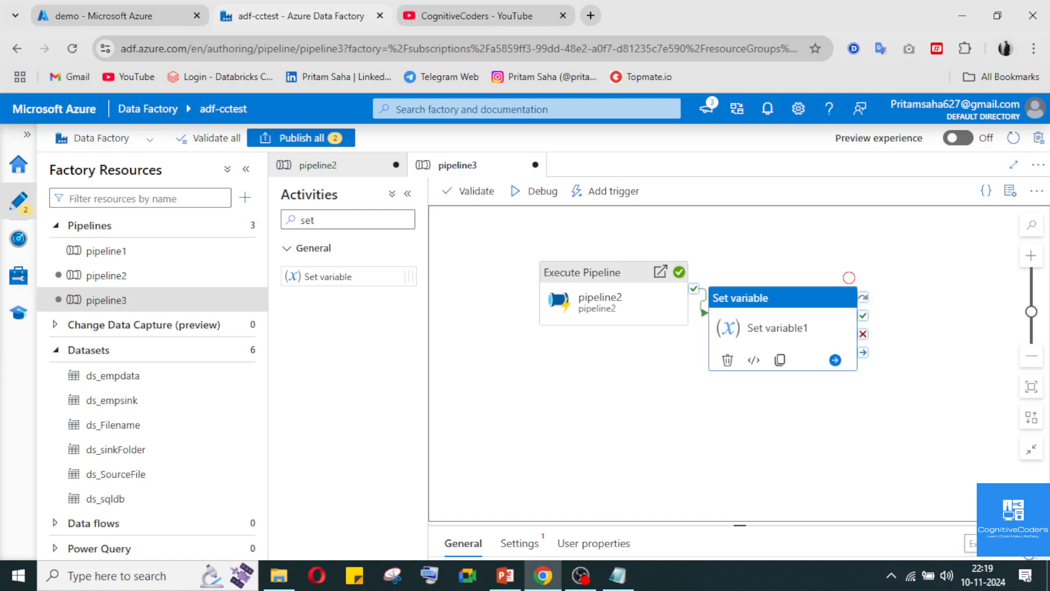
pyautogui.click(1037, 543)
pyautogui.click(546, 231)
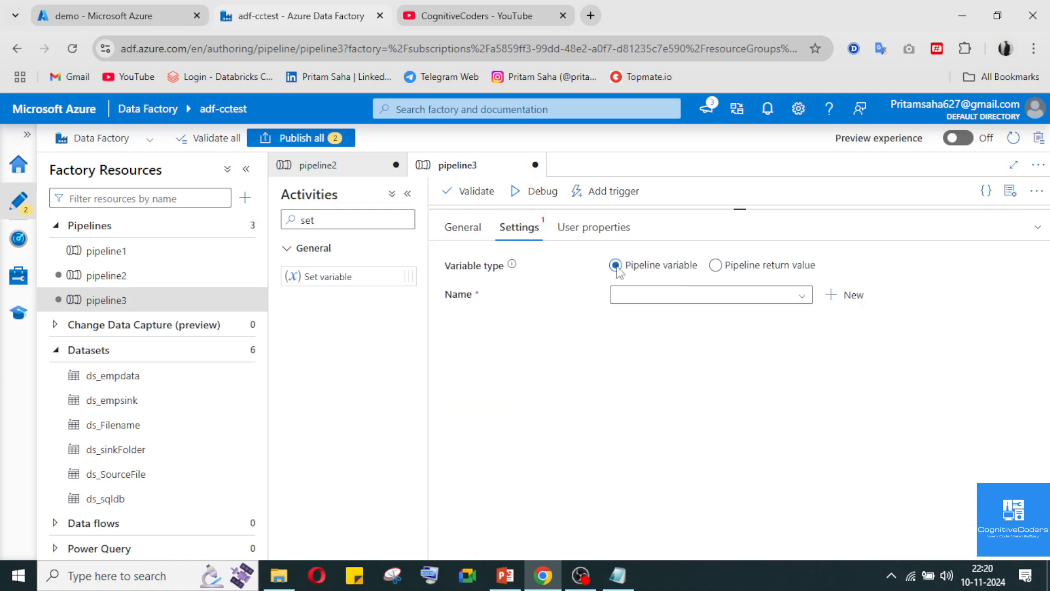
pyautogui.click(671, 298)
pyautogui.click(737, 295)
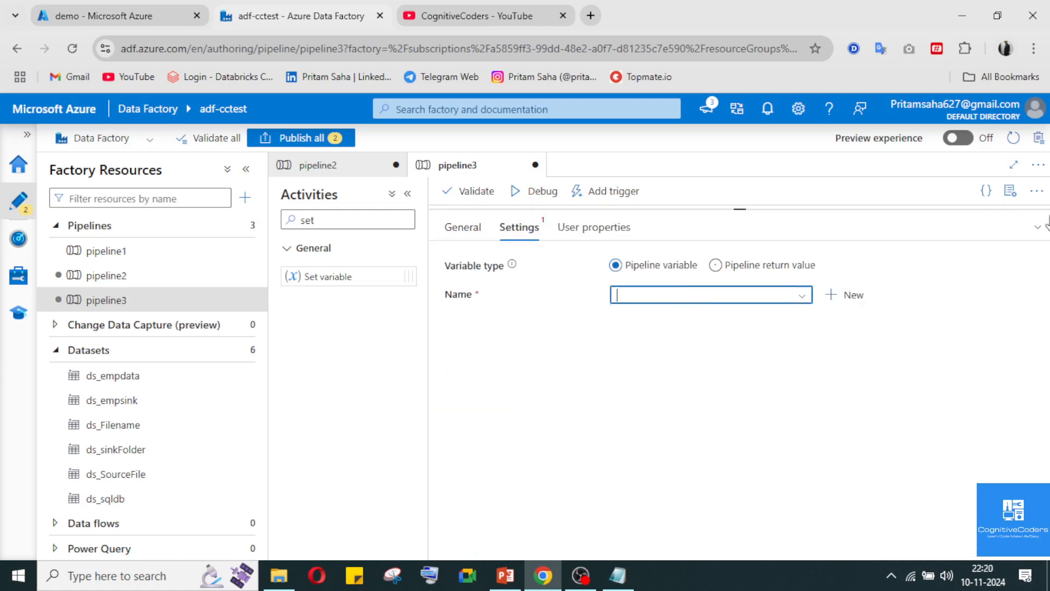
pyautogui.click(1032, 227)
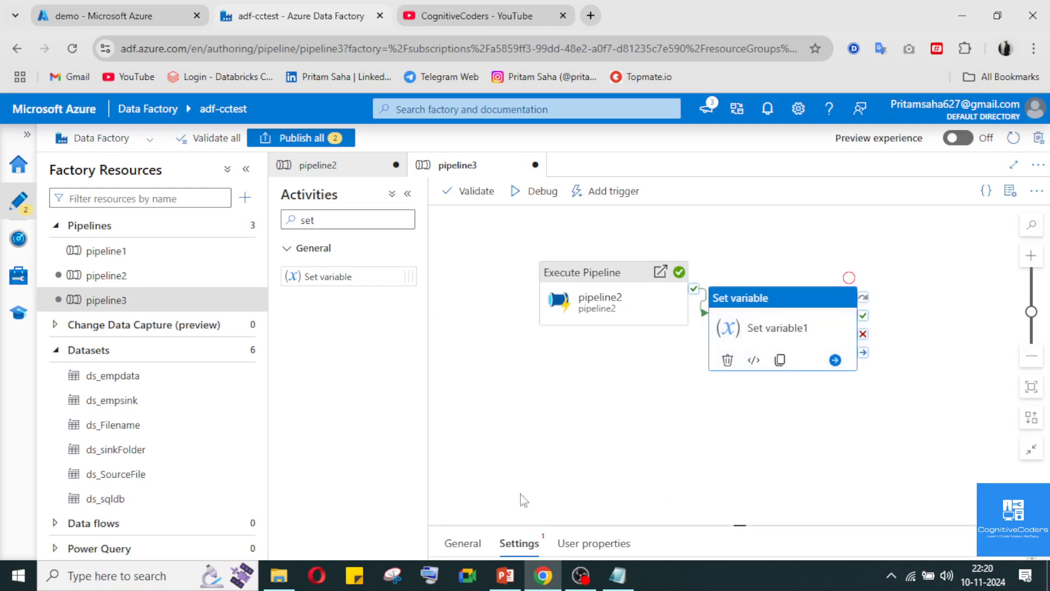
pyautogui.click(458, 541)
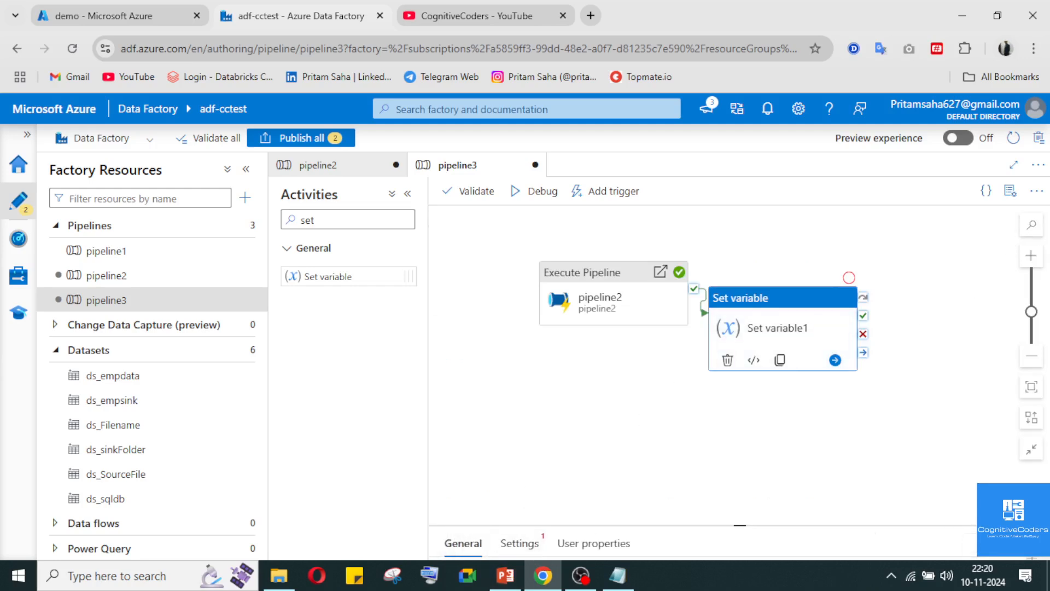
pyautogui.click(512, 226)
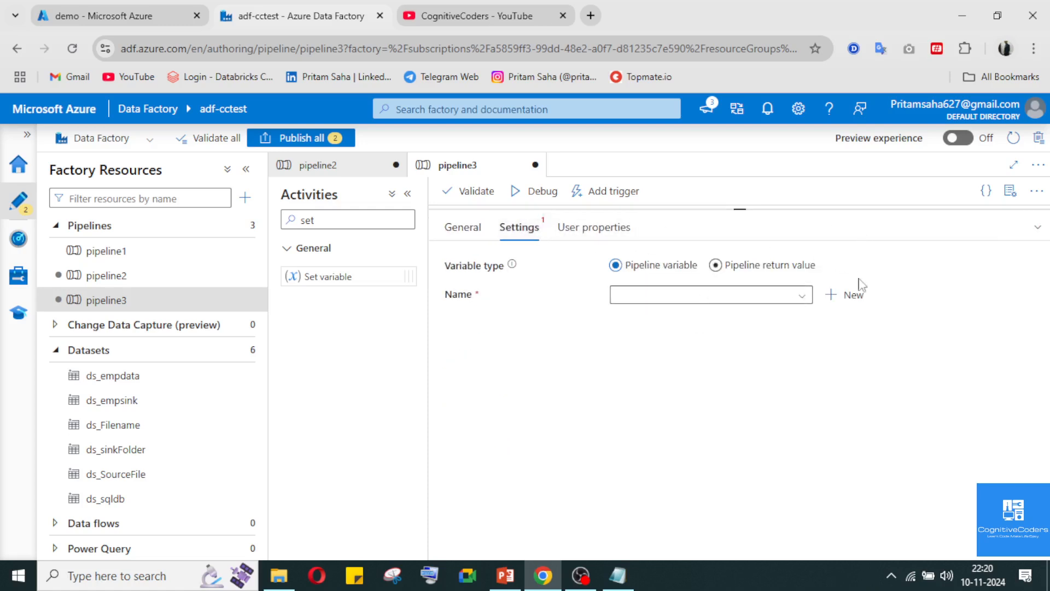
pyautogui.click(849, 298)
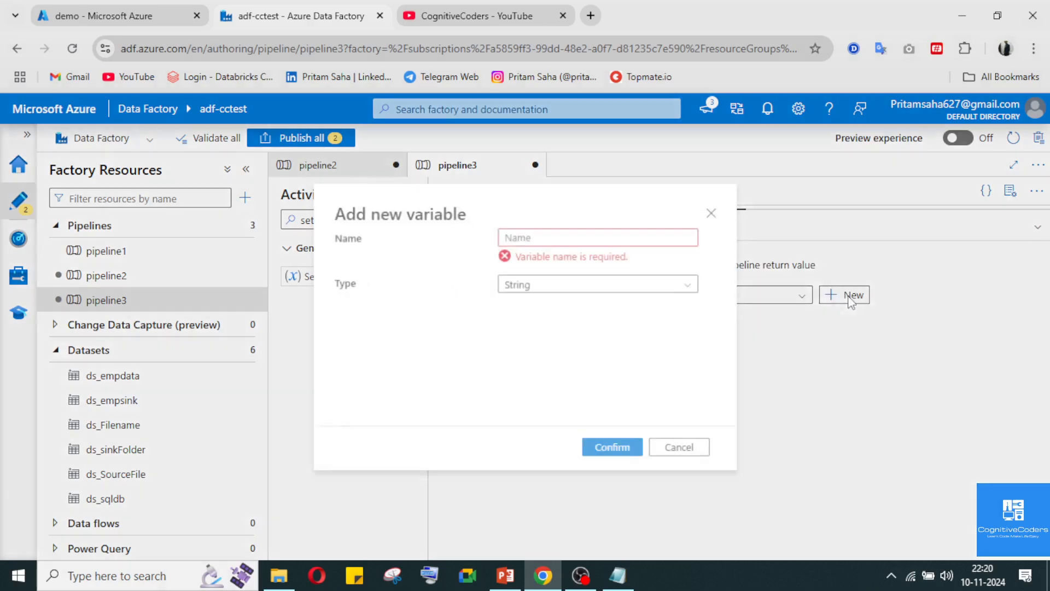
pyautogui.click(713, 215)
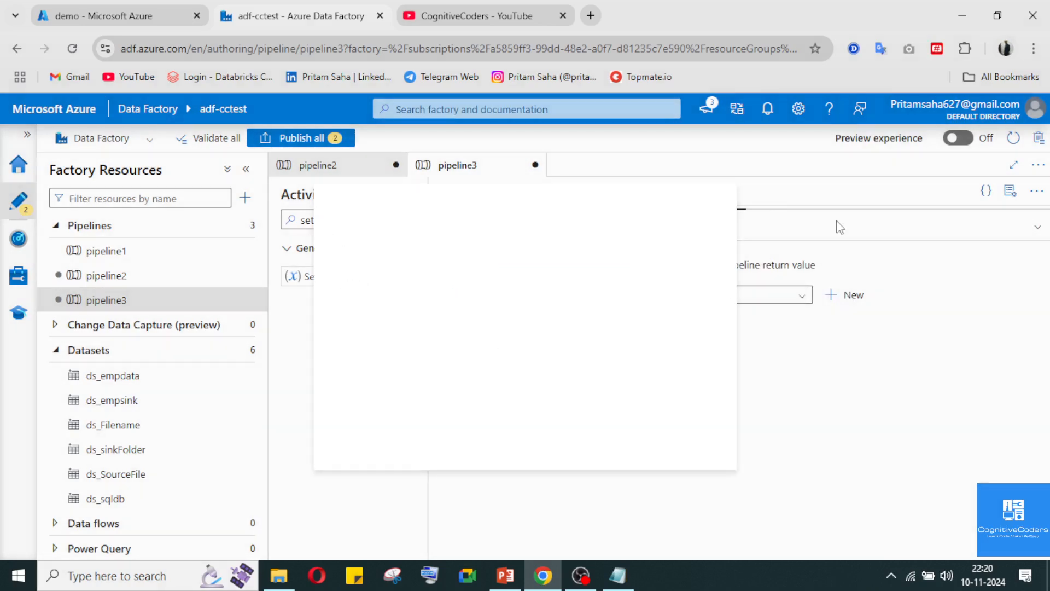
pyautogui.click(1038, 226)
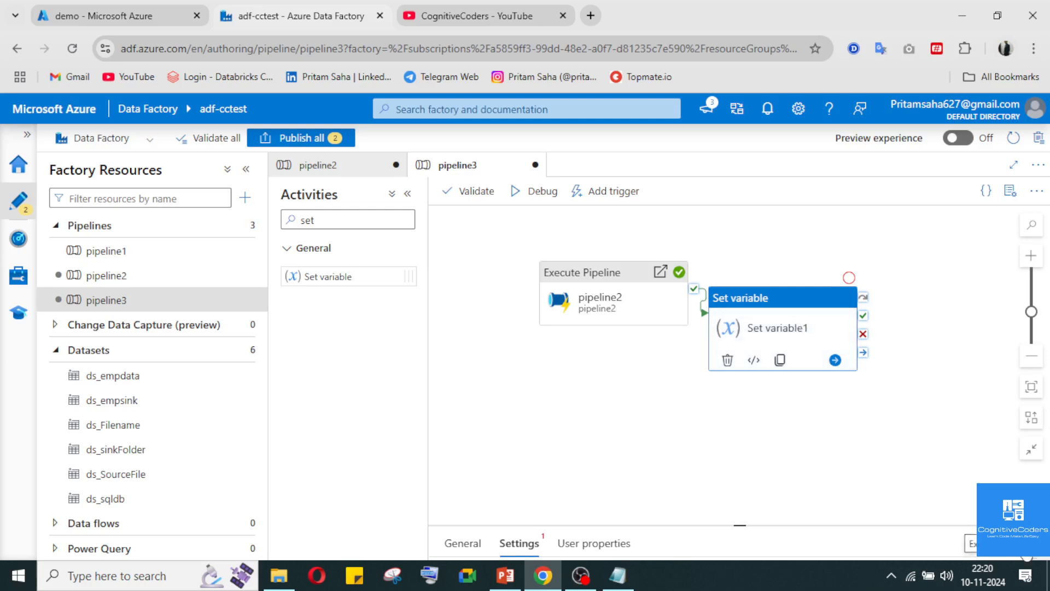
pyautogui.click(1027, 545)
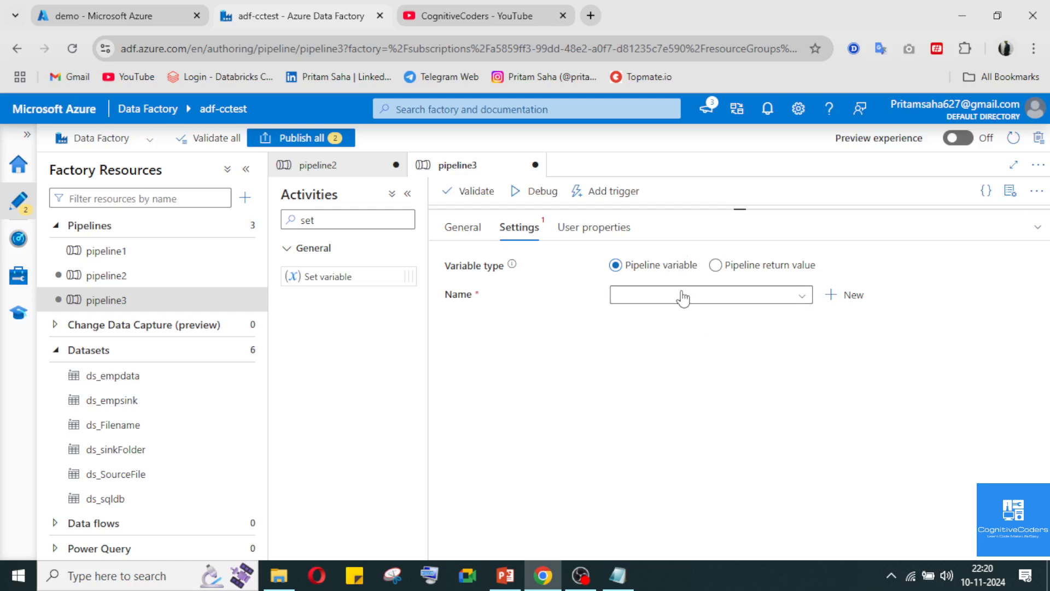
pyautogui.click(1036, 227)
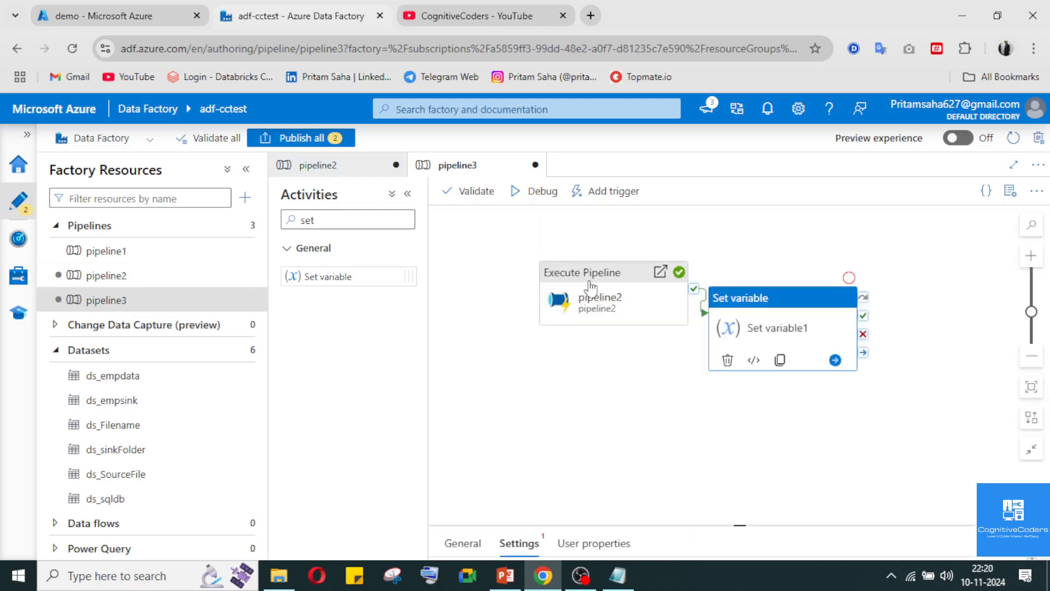
# Review the return value settings of pipeline2's Set variable2 activity and return to the pipeline3 canvas
pyautogui.click(318, 166)
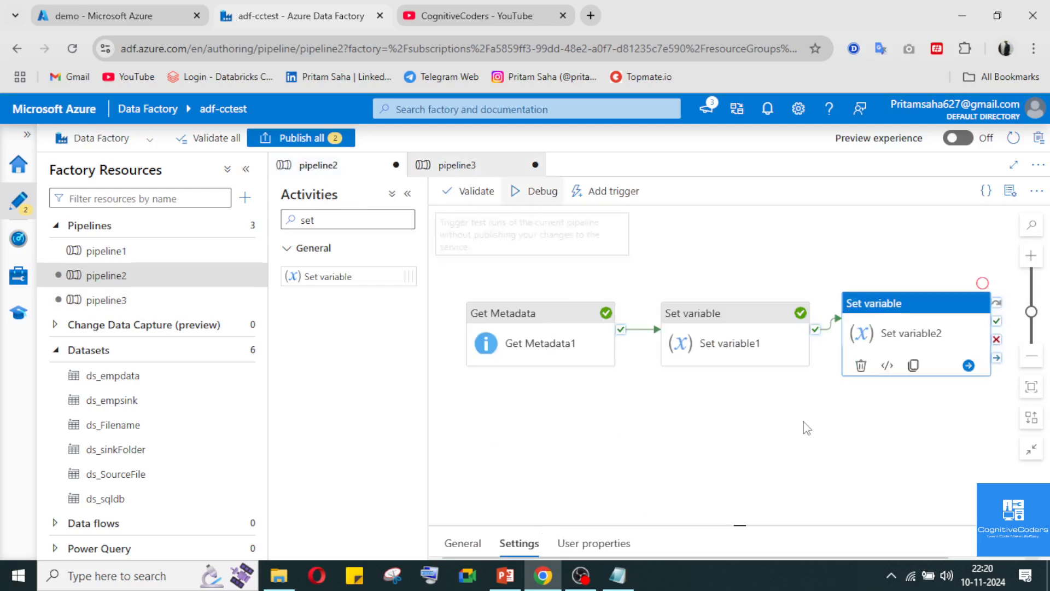
pyautogui.click(934, 335)
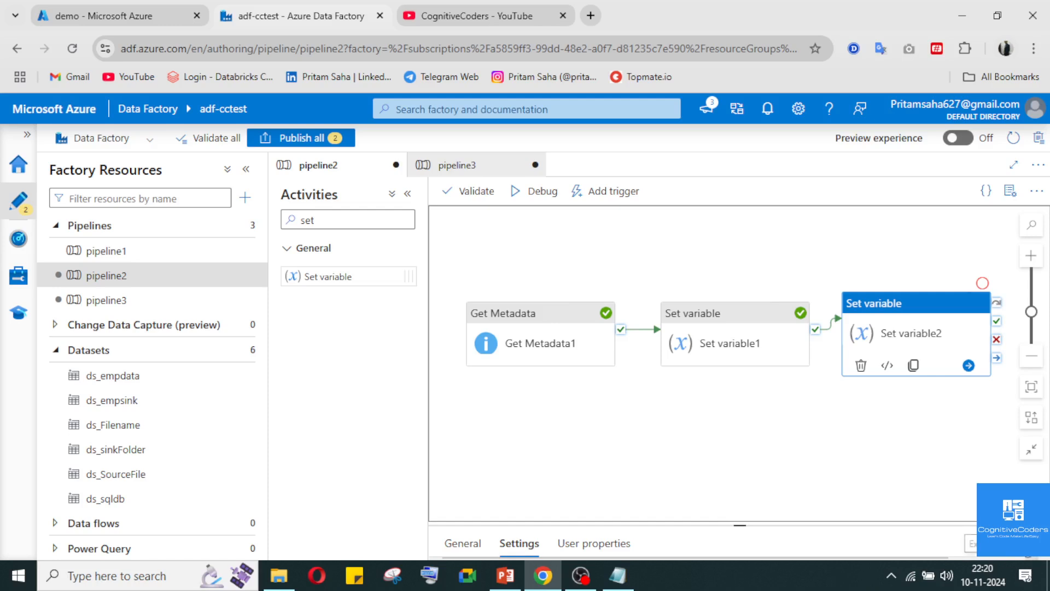
pyautogui.click(1037, 543)
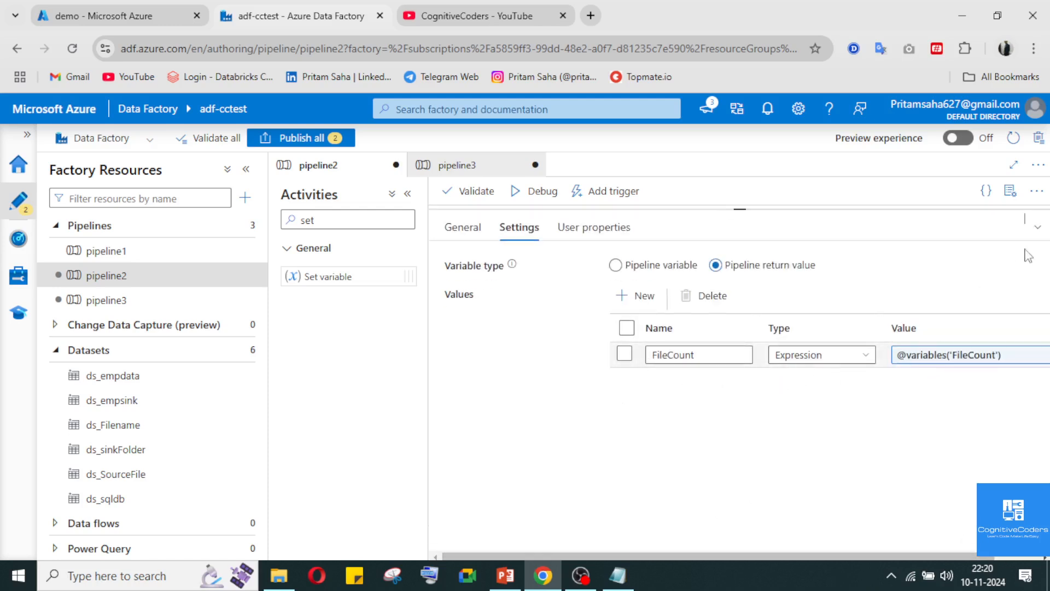
pyautogui.click(1037, 227)
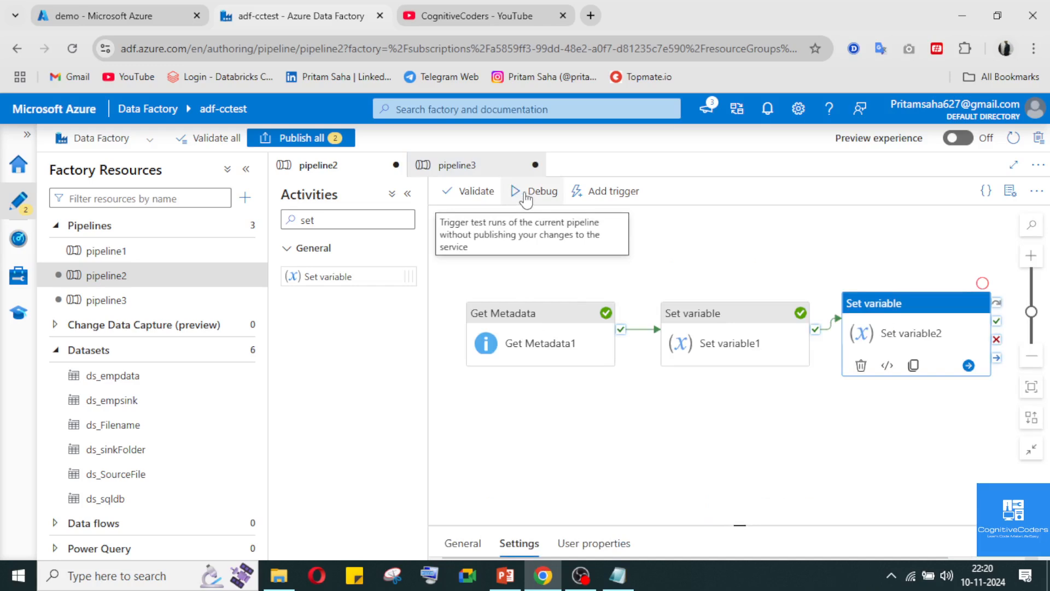
pyautogui.click(488, 173)
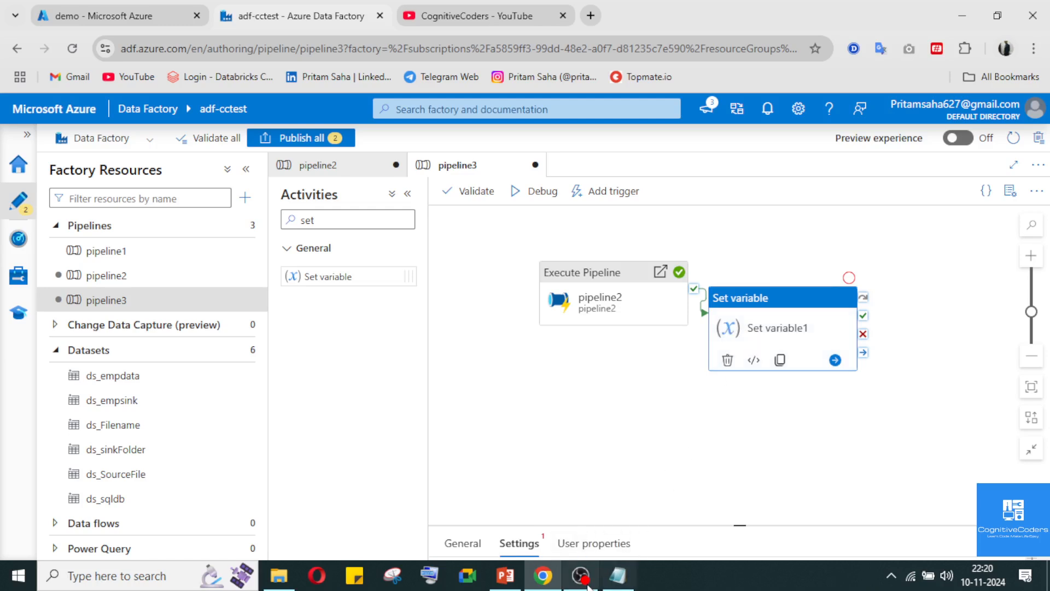
pyautogui.click(582, 576)
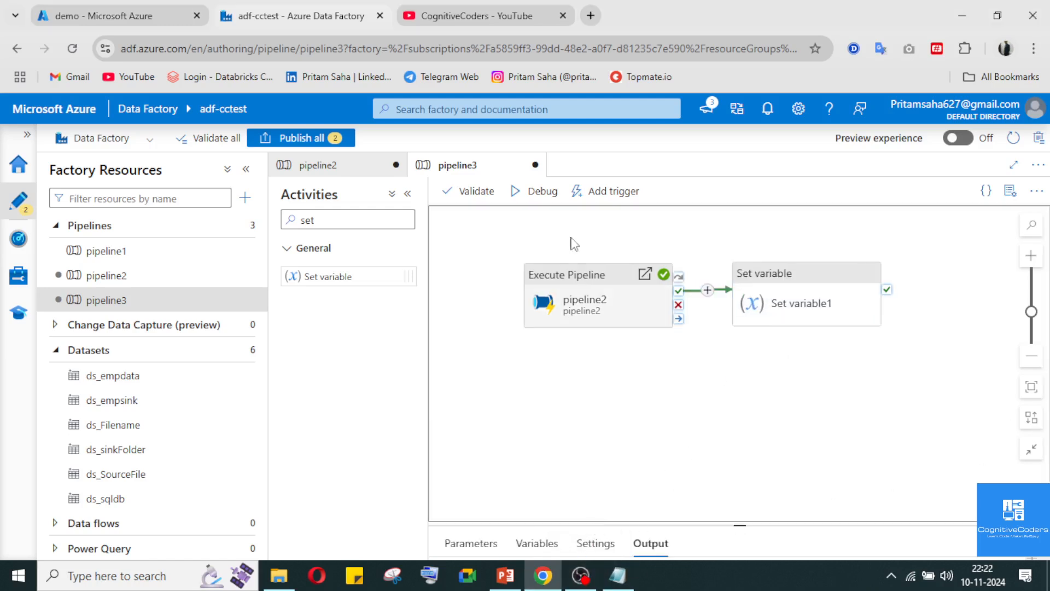
pyautogui.click(314, 166)
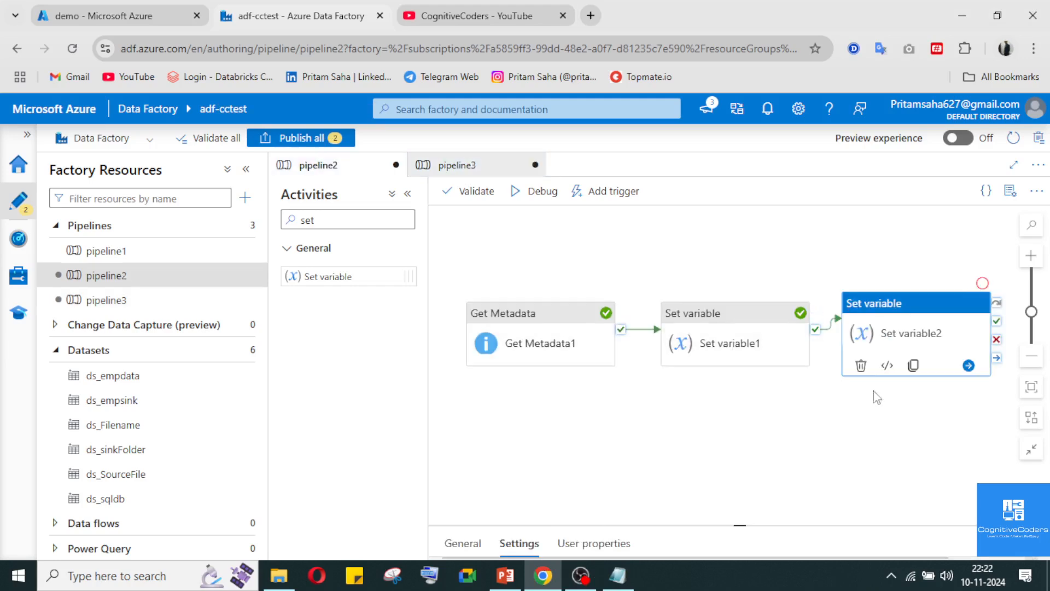
pyautogui.click(1035, 544)
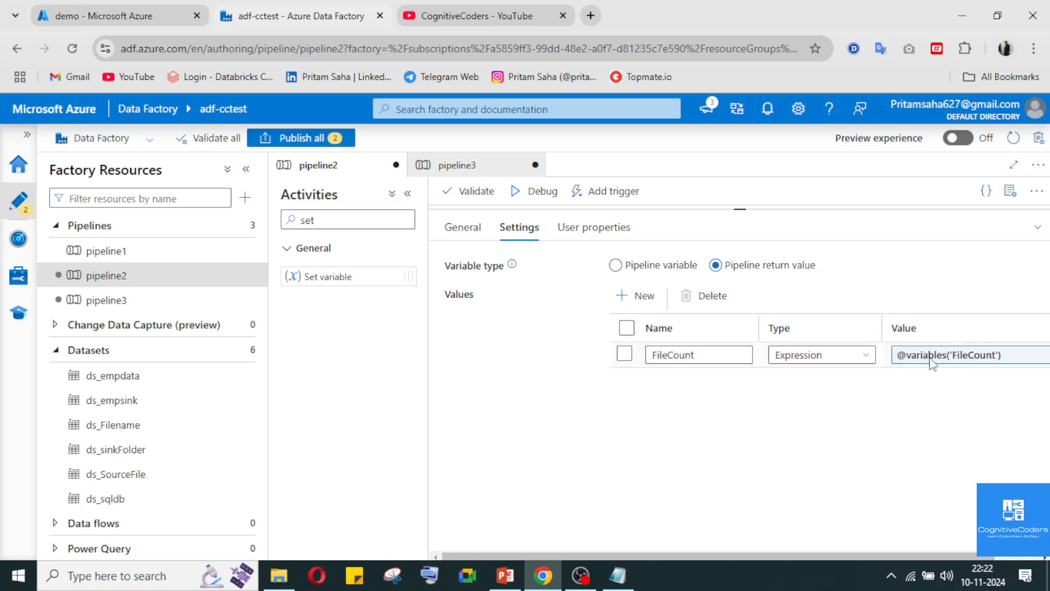
pyautogui.click(656, 353)
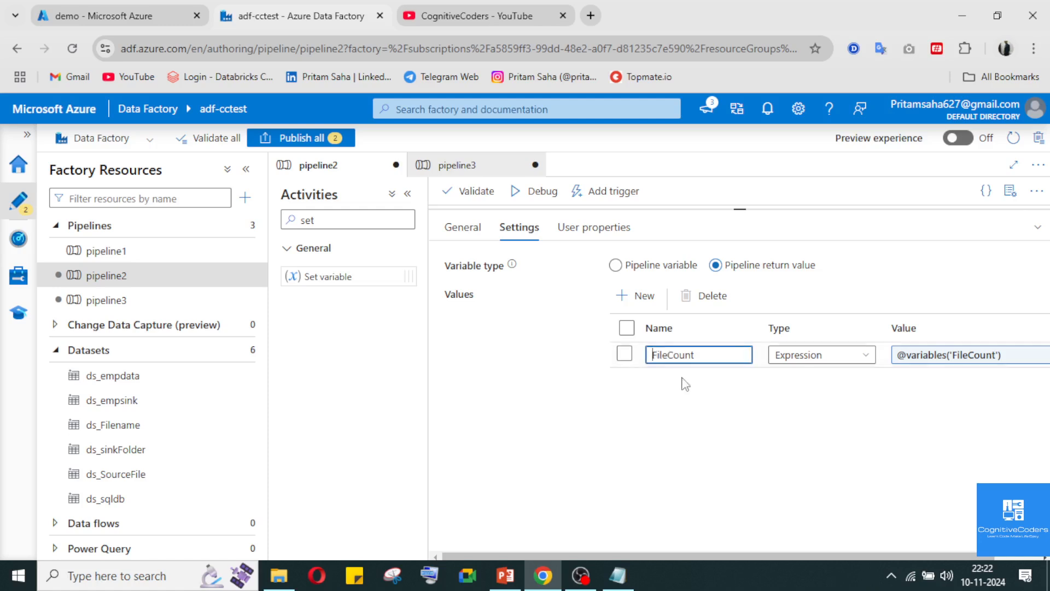
pyautogui.write('Tota')
pyautogui.press('BackSpace')
pyautogui.press('BackSpace')
pyautogui.press('BackSpace')
pyautogui.press('BackSpace')
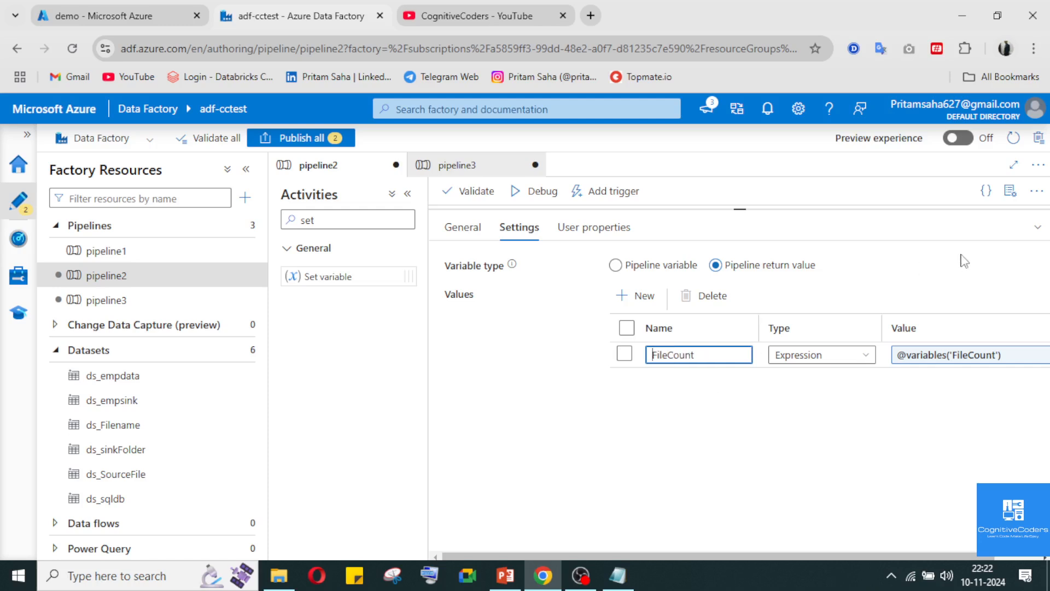
# Set the variable type of pipeline3's Set variable1 activity to Pipeline return value
pyautogui.click(1037, 227)
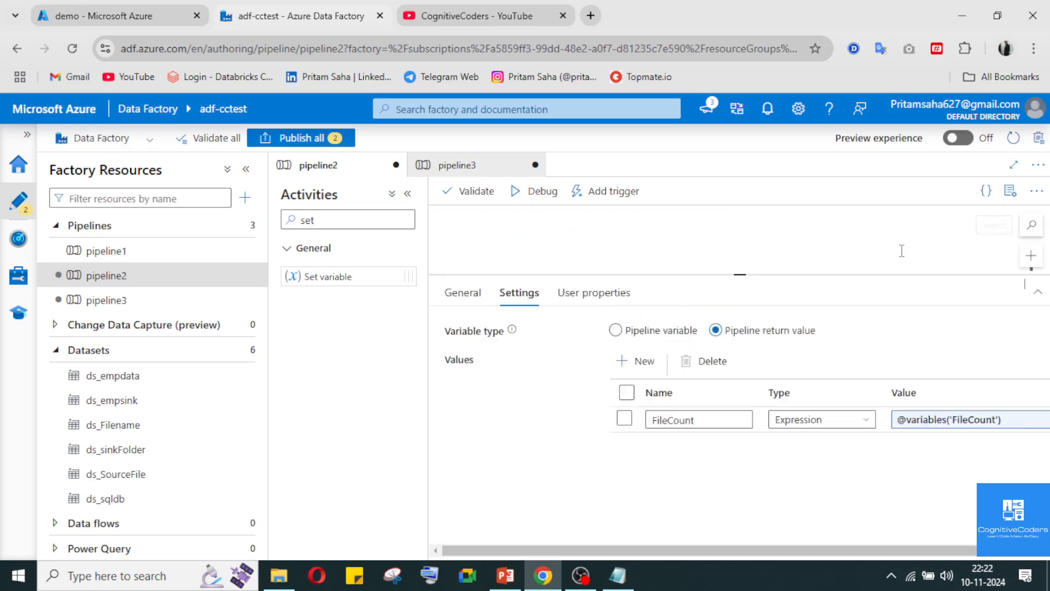
pyautogui.click(462, 164)
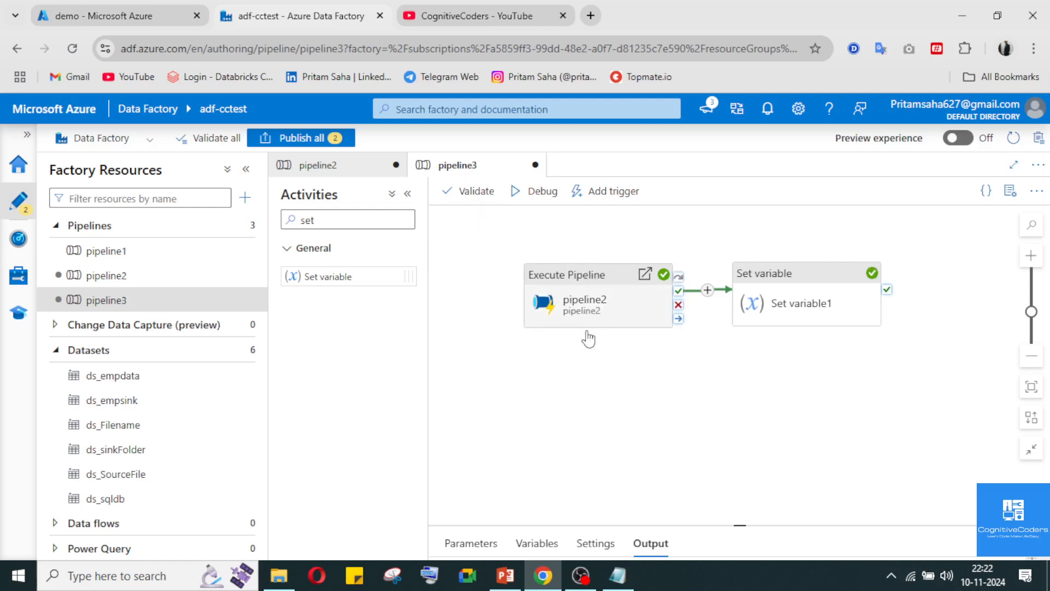
pyautogui.click(801, 298)
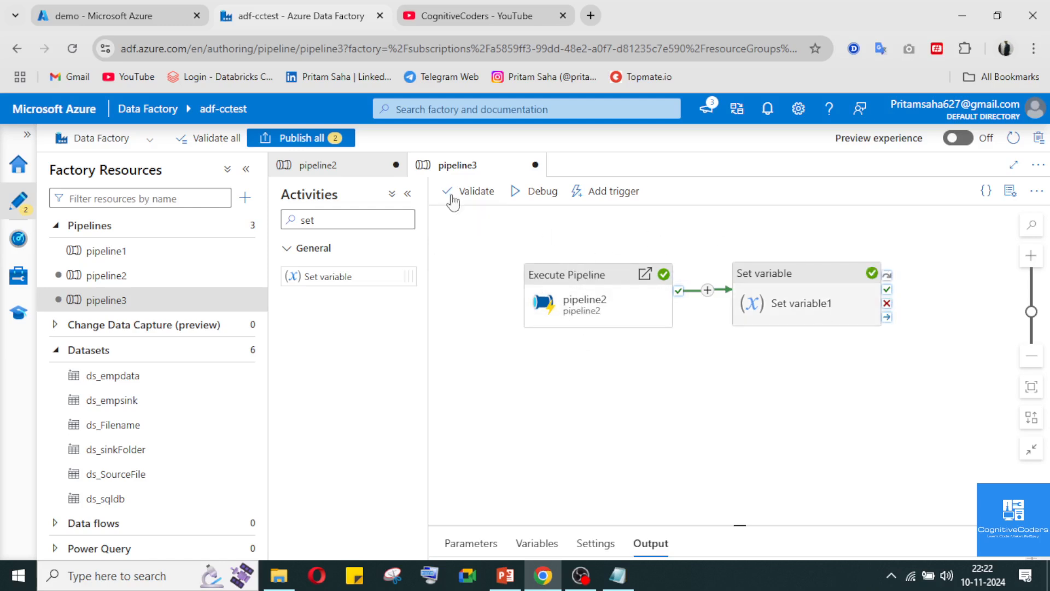
pyautogui.click(792, 300)
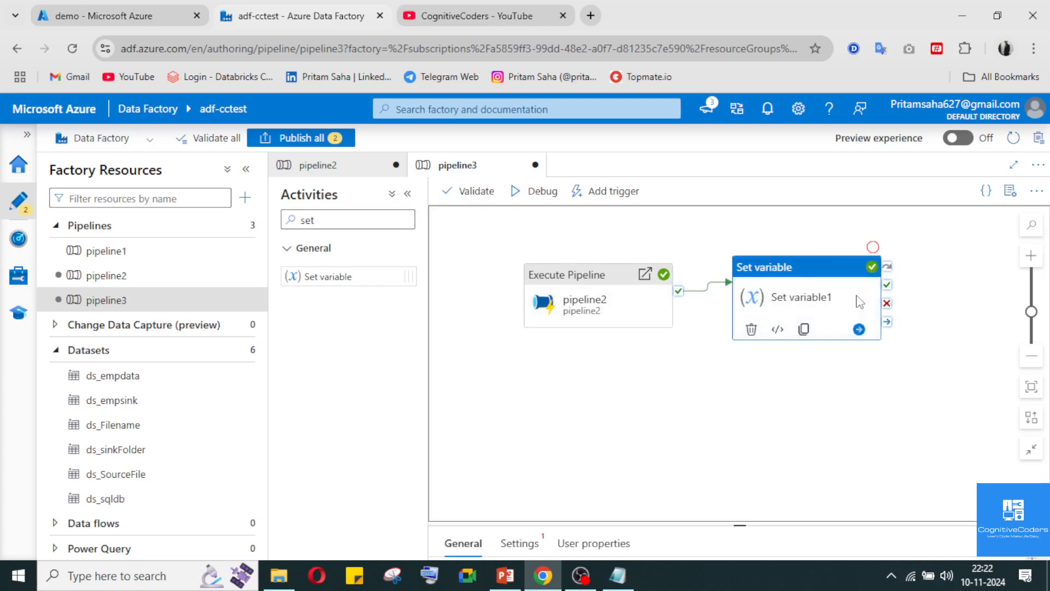
pyautogui.click(522, 545)
pyautogui.click(1037, 543)
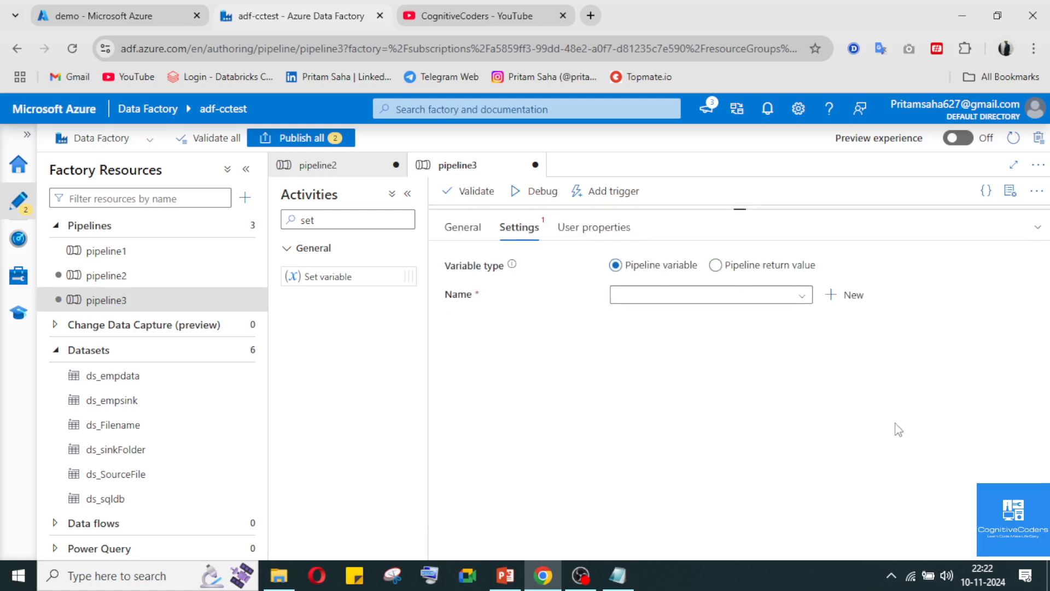
pyautogui.click(801, 300)
pyautogui.click(798, 298)
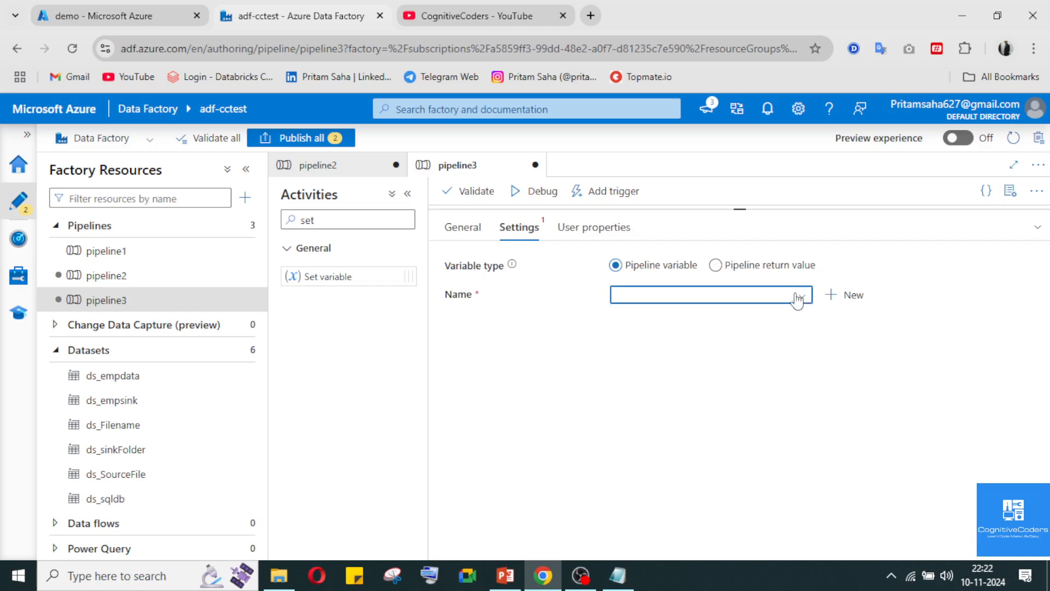
pyautogui.click(716, 265)
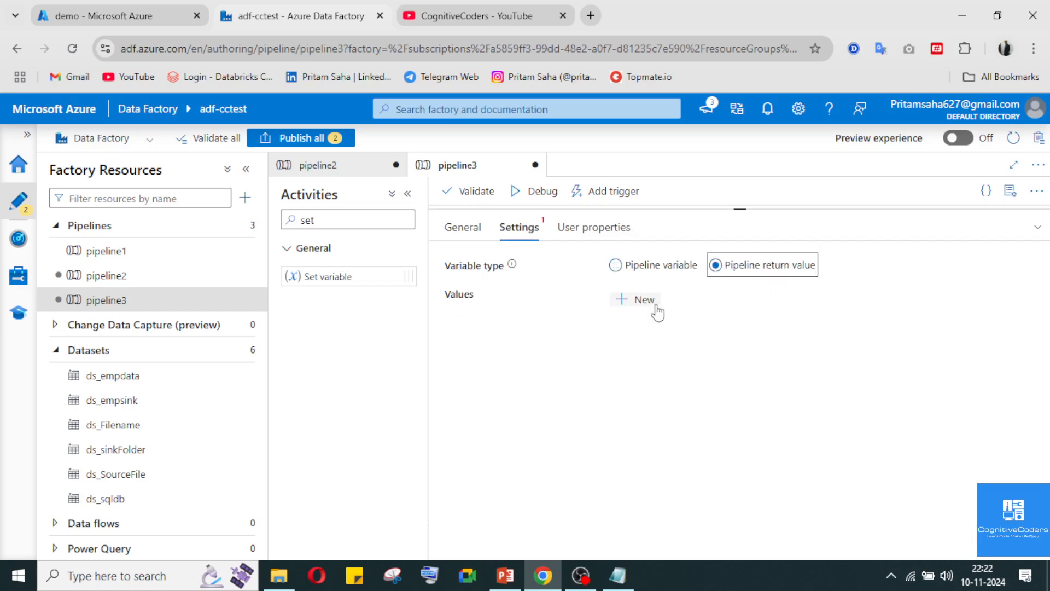
# Add a return value named TotalFileCount with the type Expression to the Set variable1 activity
pyautogui.click(621, 301)
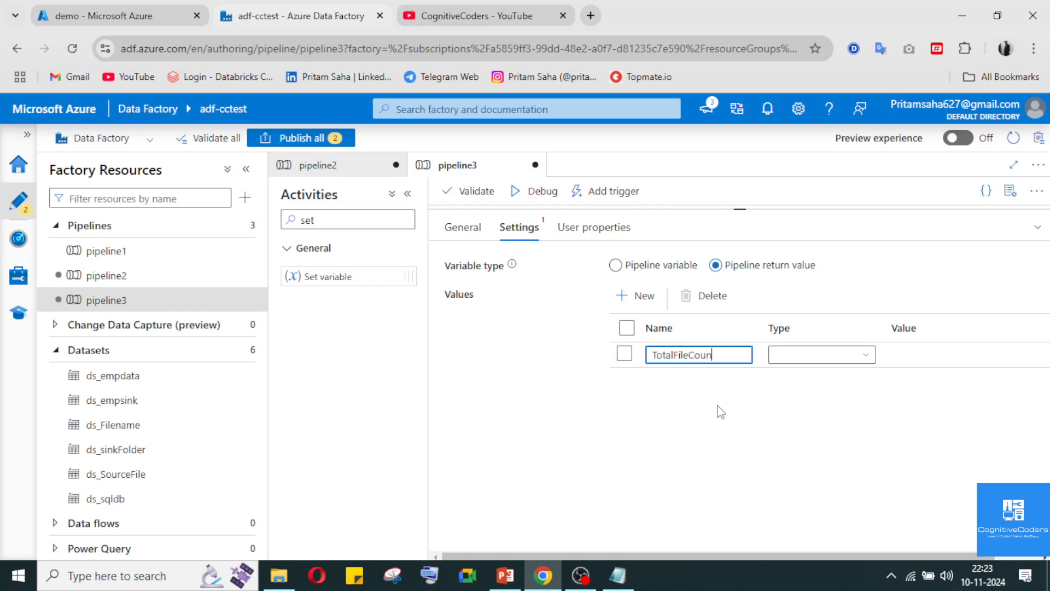
pyautogui.click(851, 355)
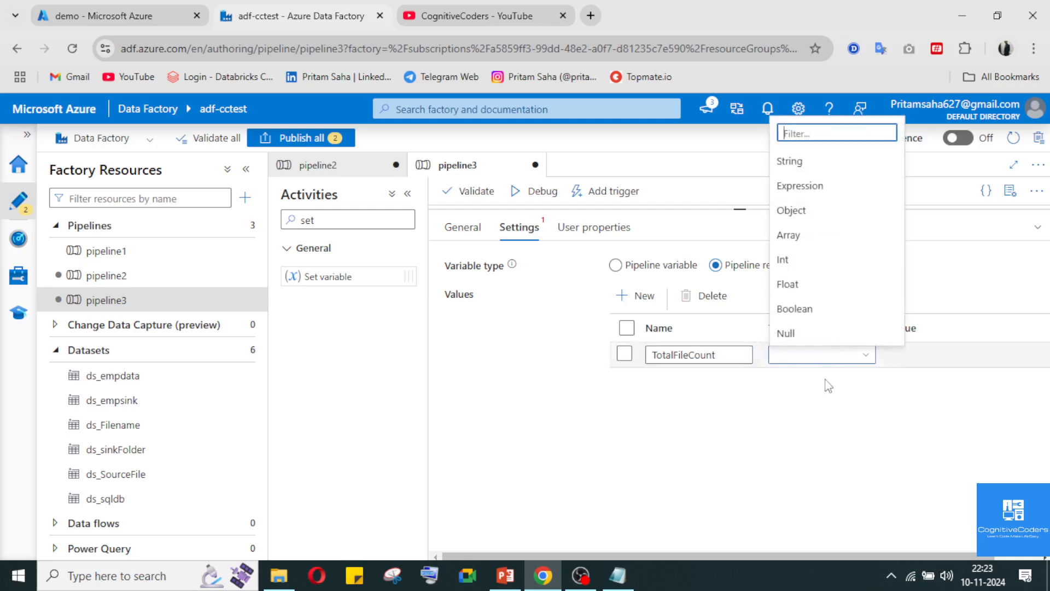
pyautogui.click(814, 186)
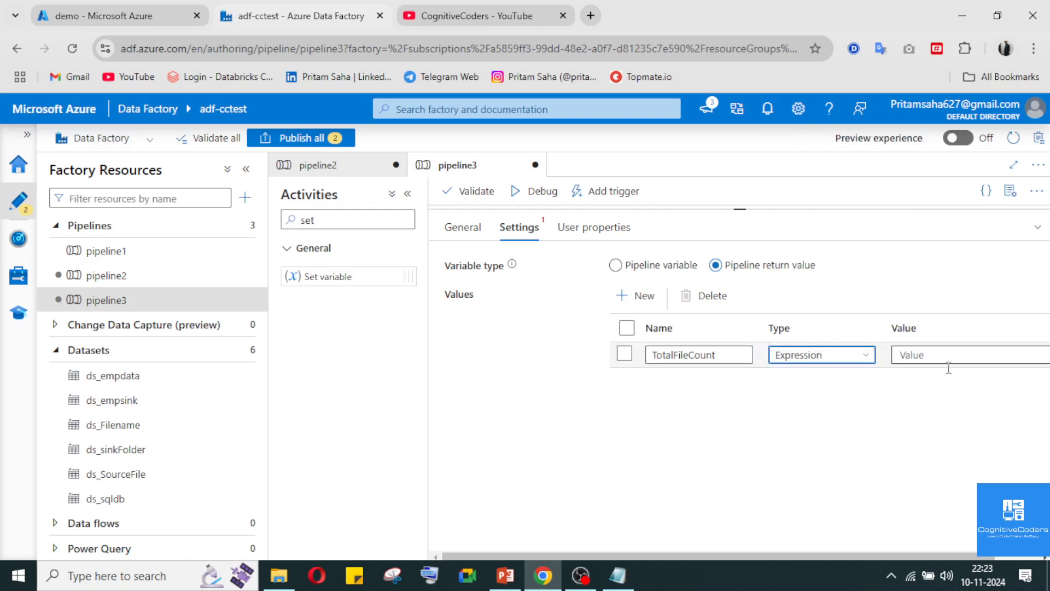
# Set TotalFileCount's dynamic content to the pipeline2 pipeline return value from the activity outputs
pyautogui.click(949, 365)
pyautogui.click(940, 374)
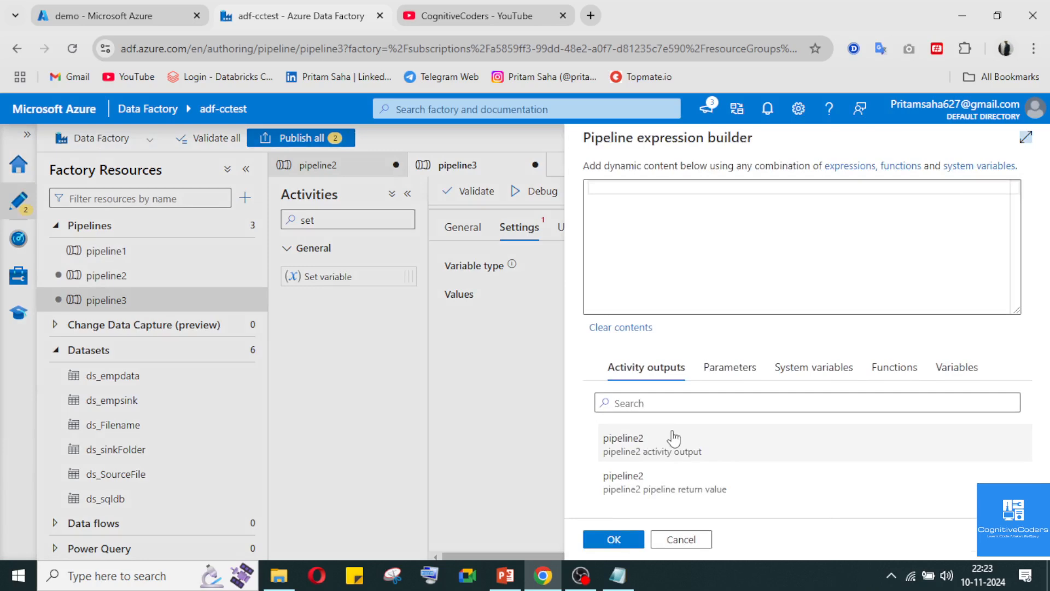
pyautogui.click(676, 492)
pyautogui.click(614, 541)
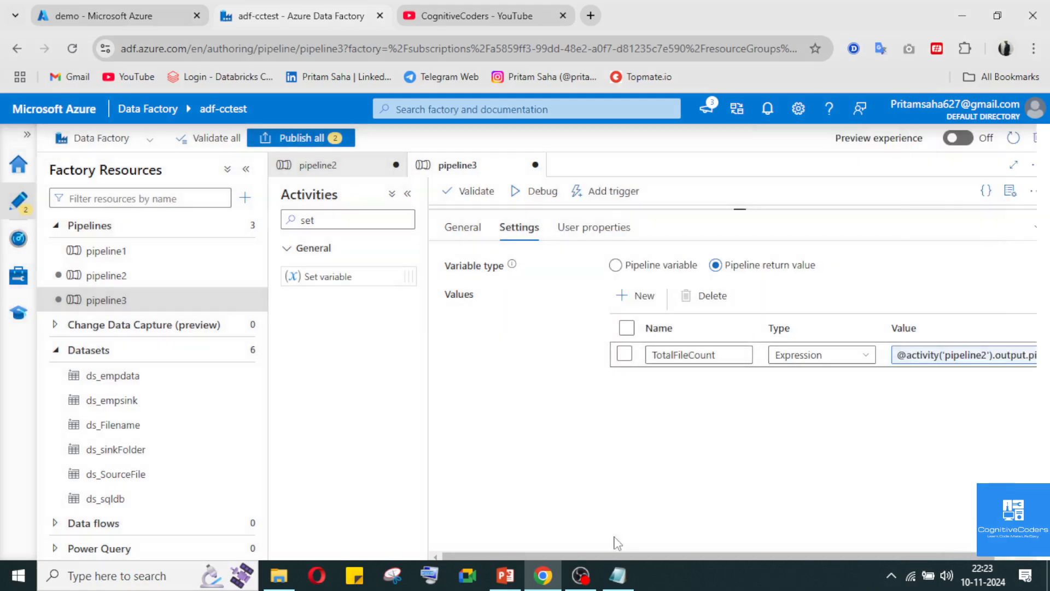
# Compare the return value settings of pipeline2's Set variable2 with those of pipeline3's Set variable1 and return to the pipeline3 canvas
pyautogui.click(343, 167)
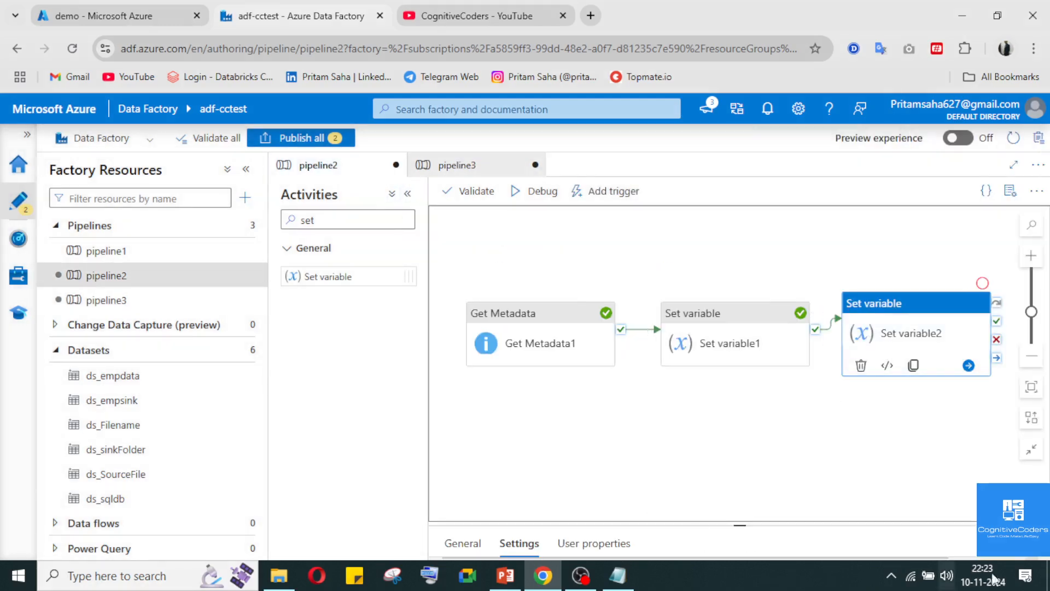
pyautogui.click(1038, 543)
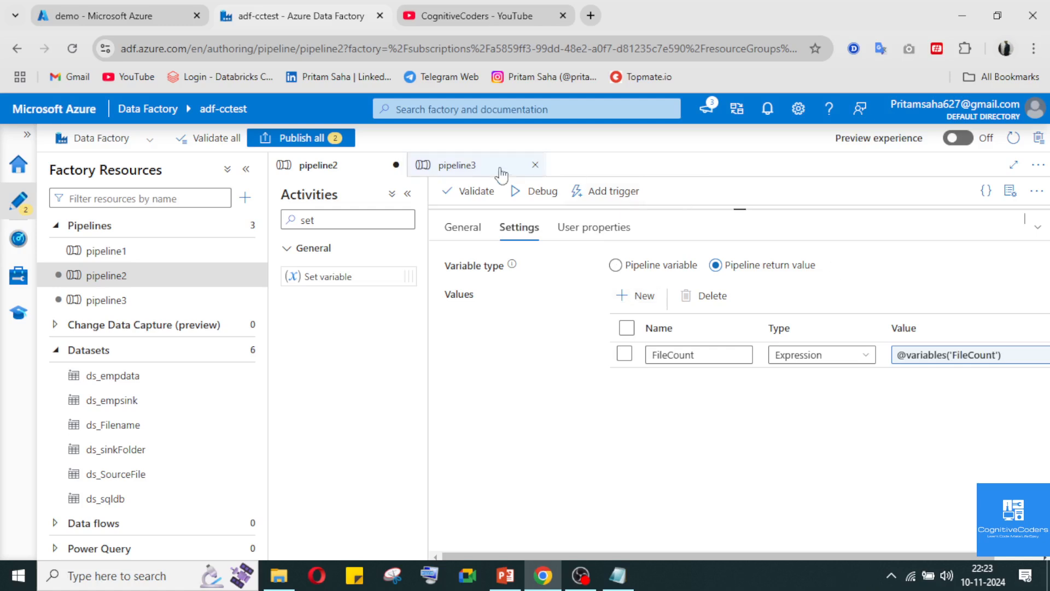
pyautogui.click(457, 165)
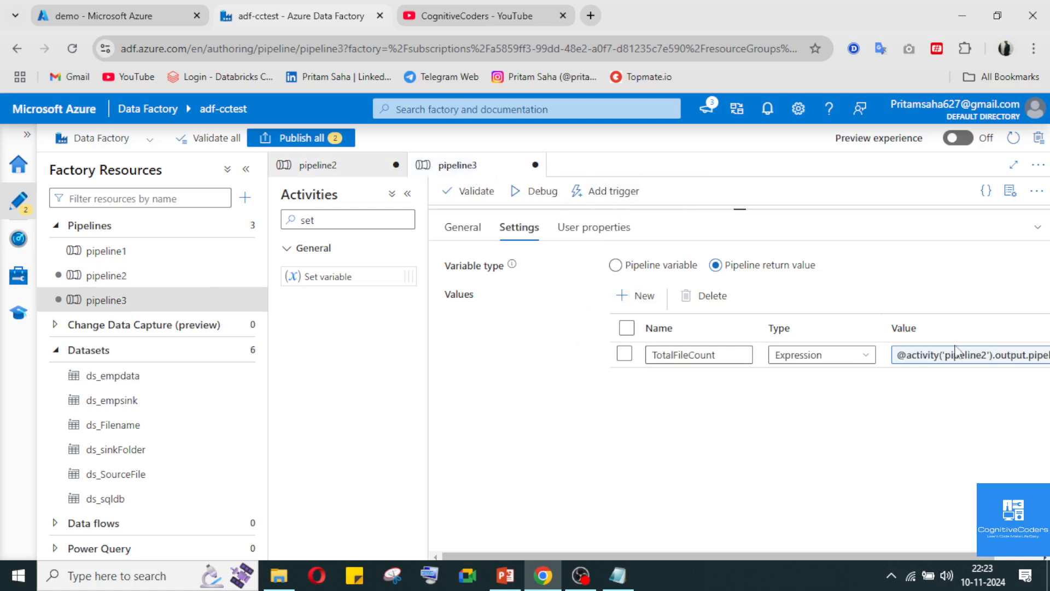
pyautogui.click(1037, 227)
pyautogui.click(1037, 544)
pyautogui.click(1040, 232)
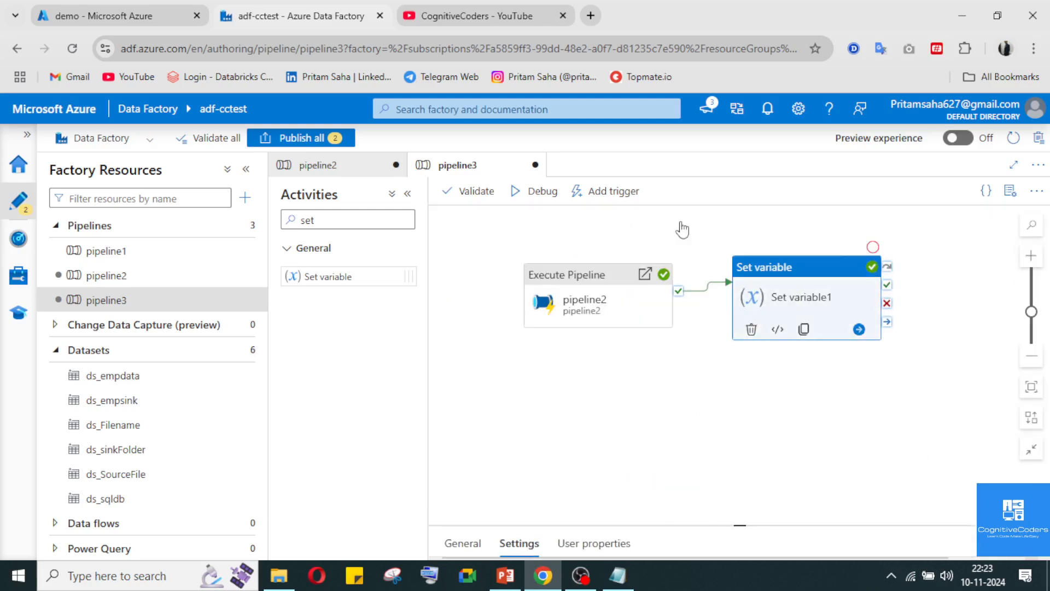
# Run pipeline3 in debug mode and check the output of its pipeline2 Execute Pipeline activity
pyautogui.click(535, 191)
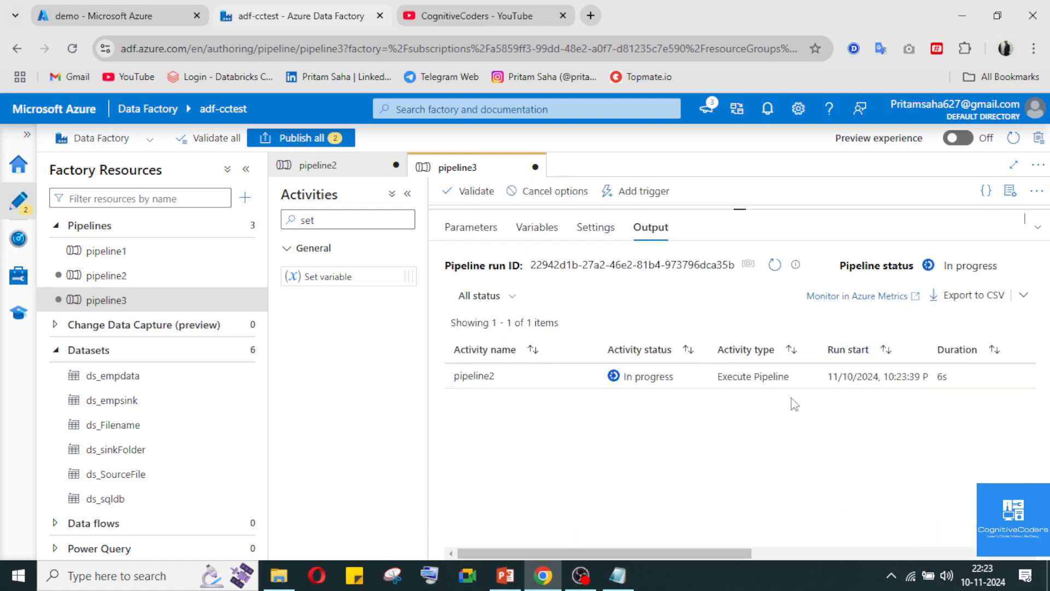
pyautogui.moveTo(595, 390)
pyautogui.click(585, 420)
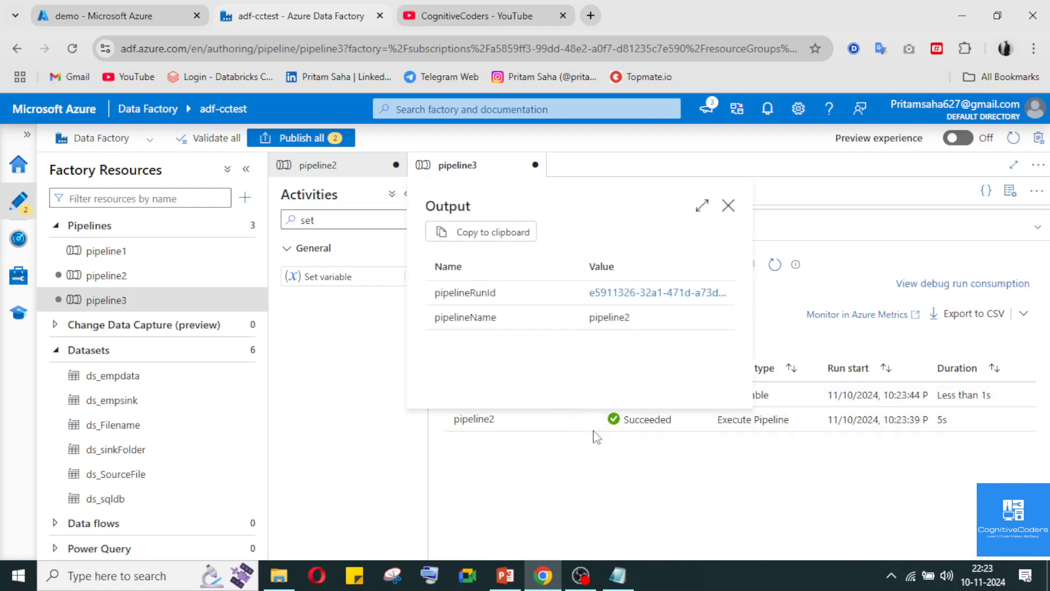
pyautogui.click(728, 205)
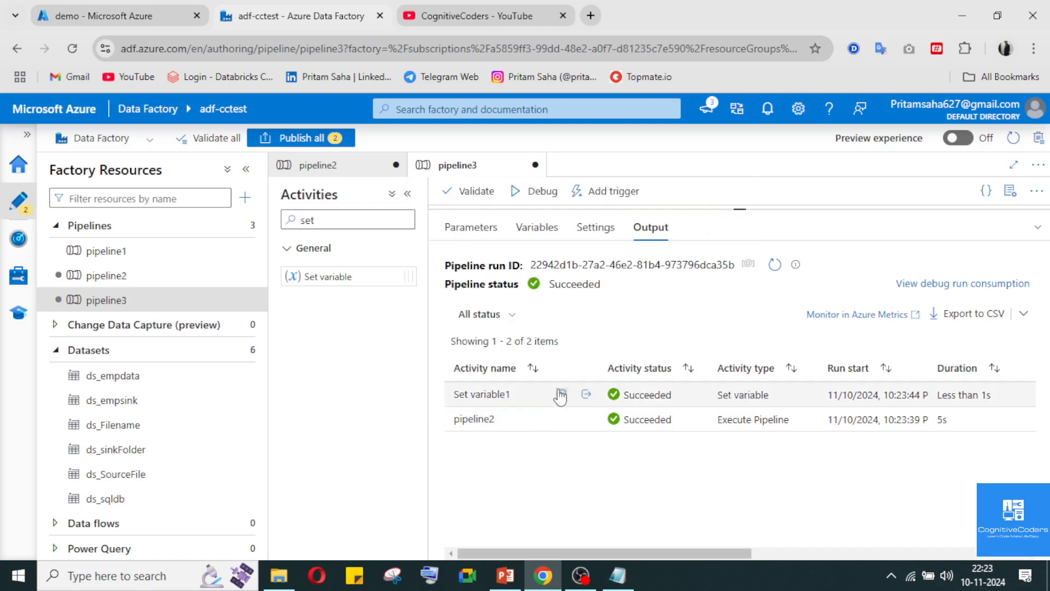
# Examine the Set variable1 activity's run input for the TotalFileCount key and its FileCount content
pyautogui.click(561, 393)
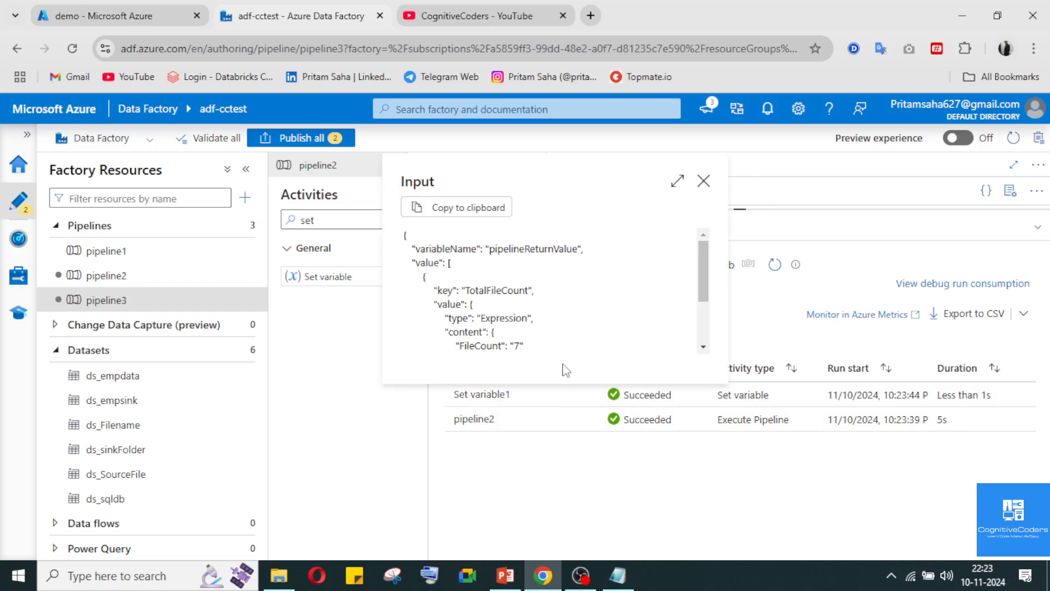
pyautogui.scroll(-3, 487, 342)
pyautogui.scroll(3, 486, 274)
pyautogui.moveTo(503, 346); pyautogui.dragTo(460, 263)
pyautogui.scroll(2, 607, 249)
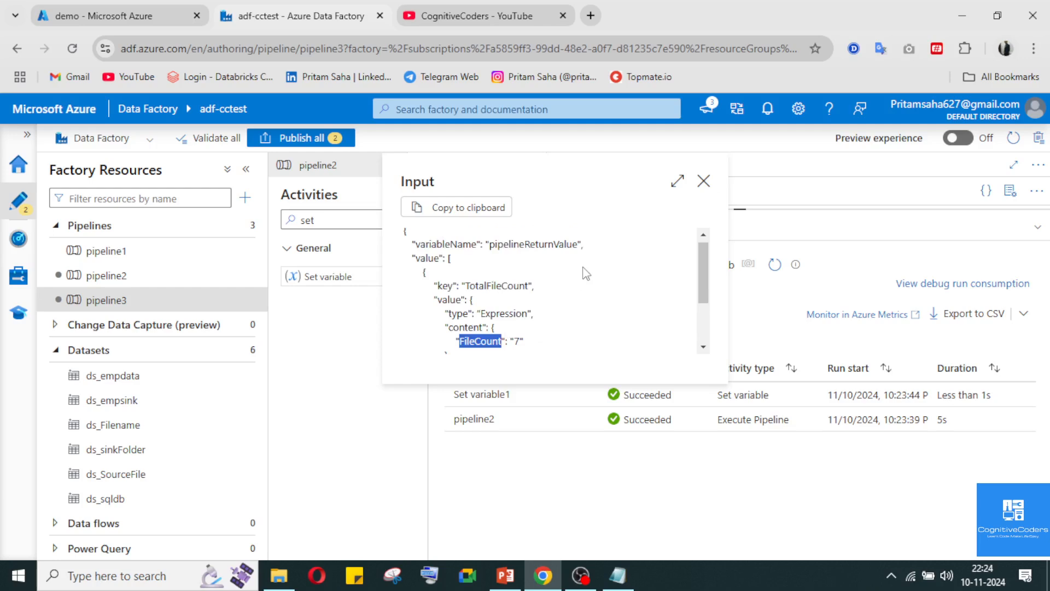
pyautogui.click(703, 181)
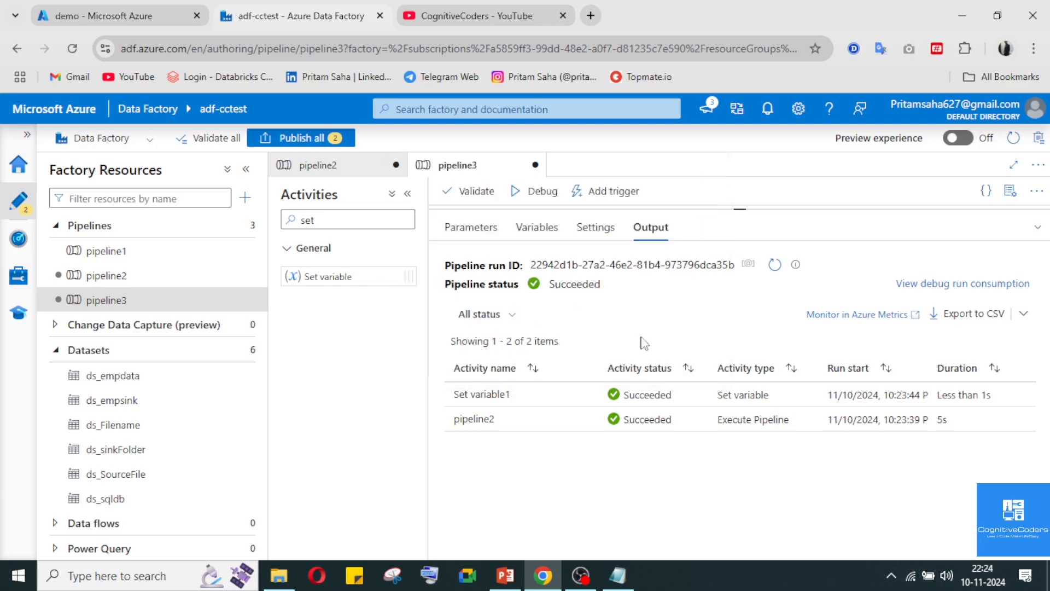
# Examine the Set variable1 activity's run output for TotalFileCount and return to the pipeline3 canvas
pyautogui.click(593, 393)
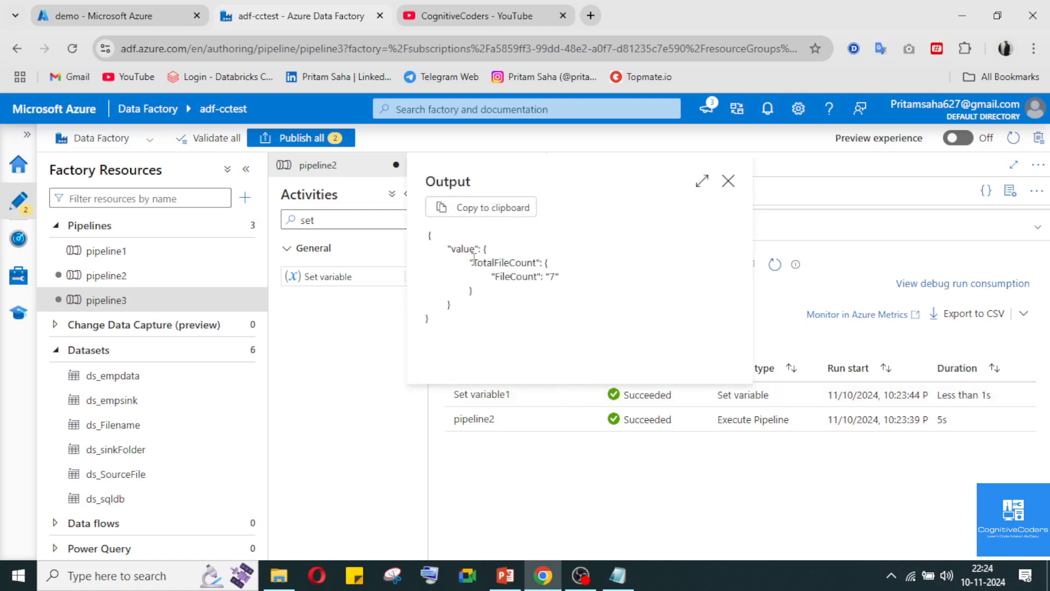
pyautogui.moveTo(470, 262); pyautogui.dragTo(544, 263)
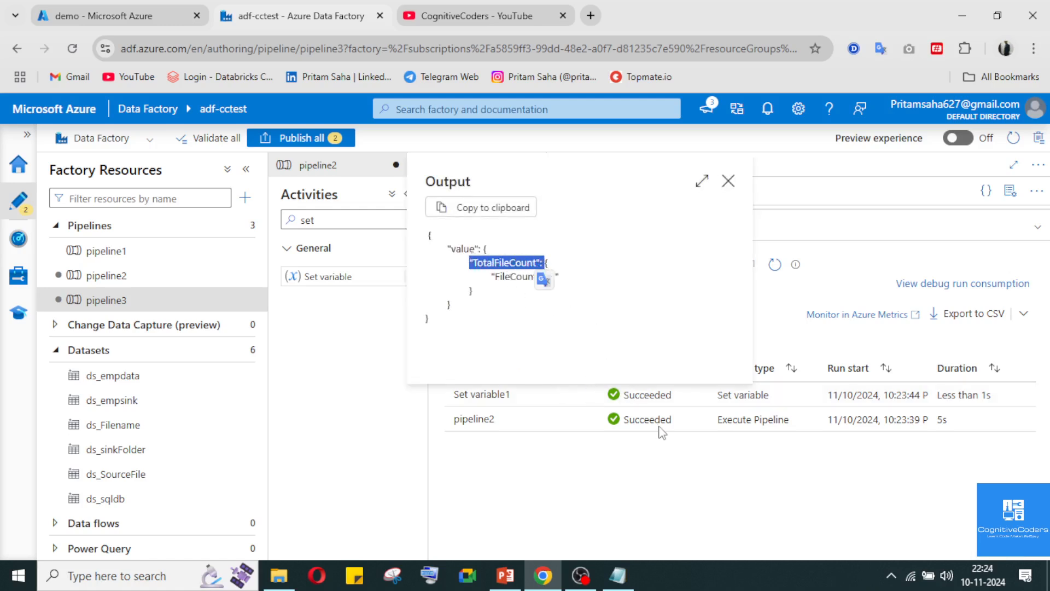
pyautogui.click(663, 314)
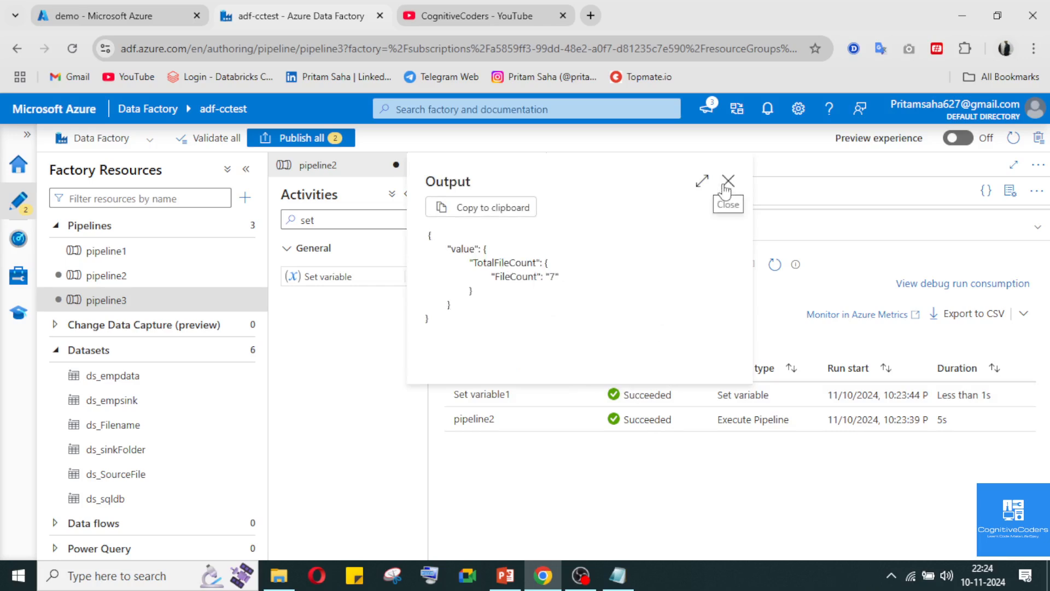
pyautogui.click(728, 181)
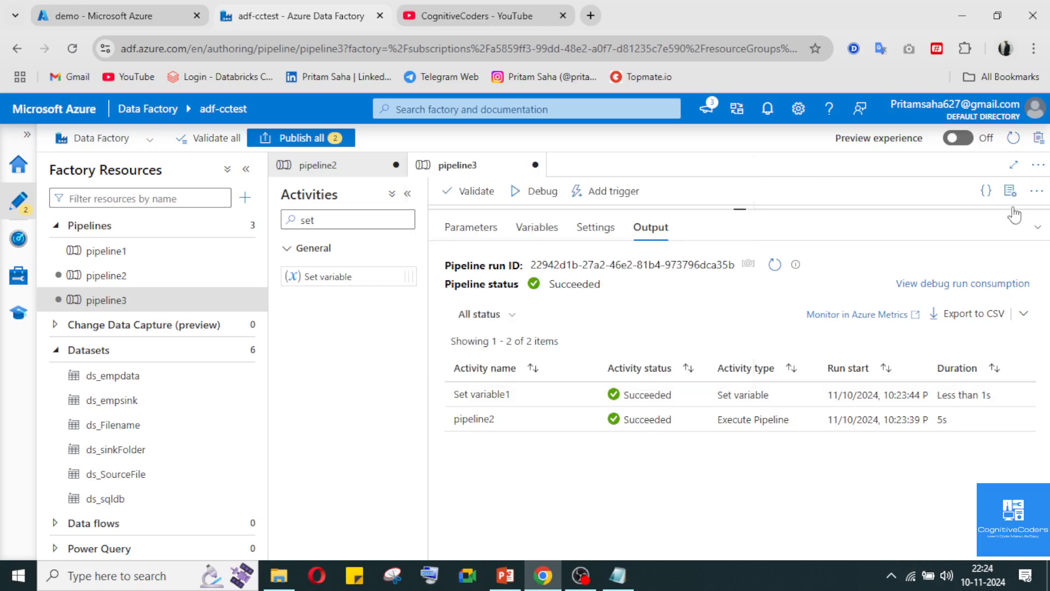
pyautogui.click(1038, 227)
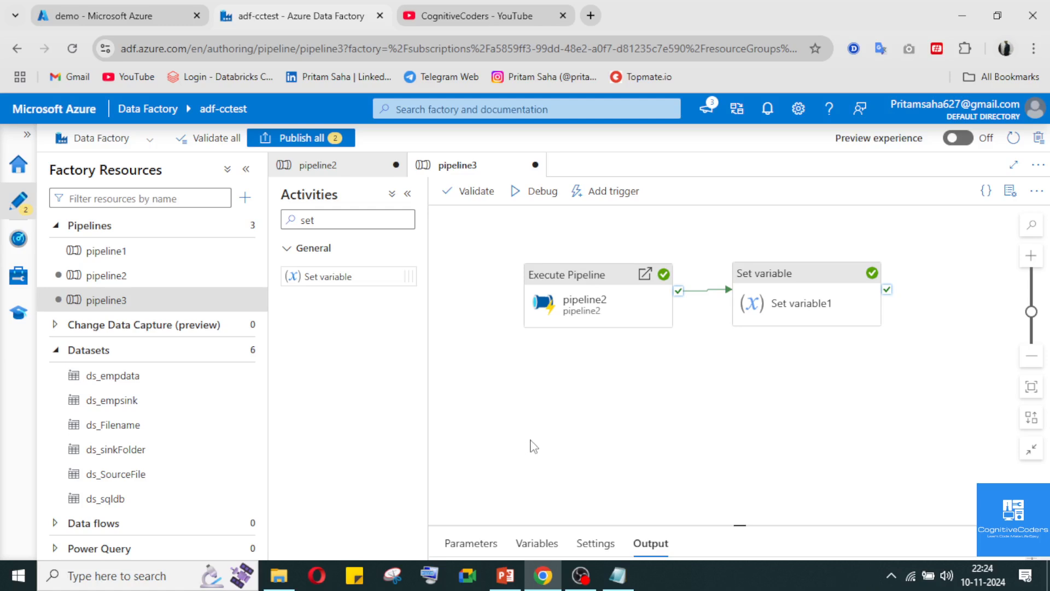
pyautogui.click(582, 577)
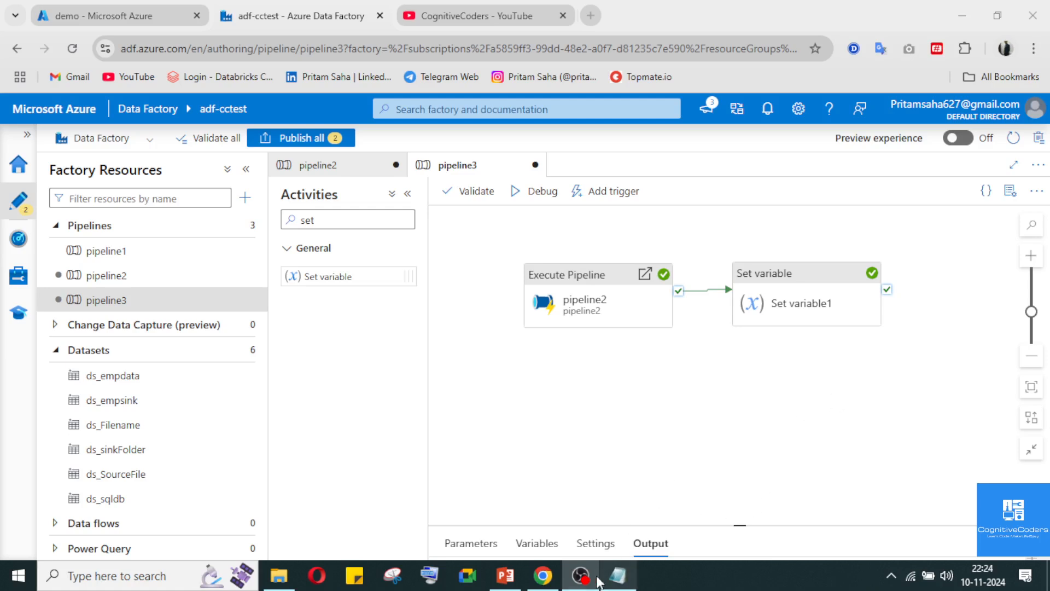
pyautogui.moveTo(581, 581)
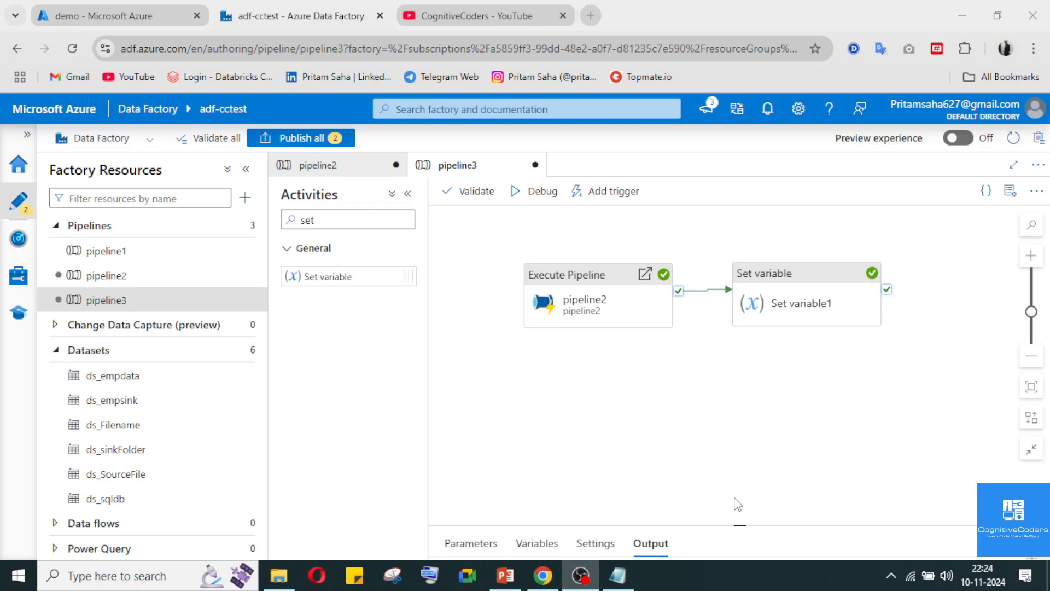
pyautogui.click(580, 577)
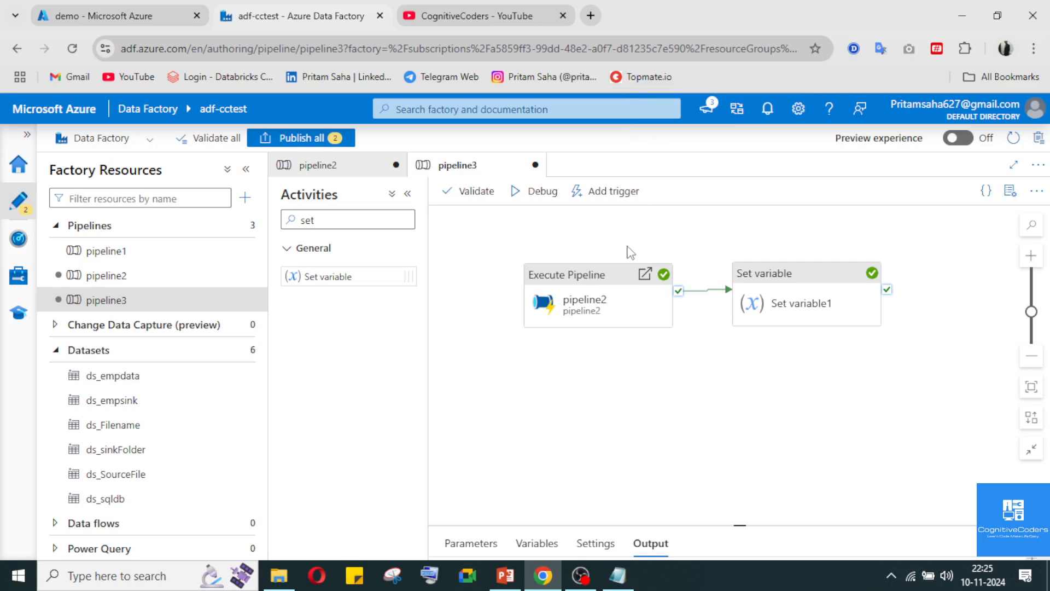
pyautogui.click(580, 576)
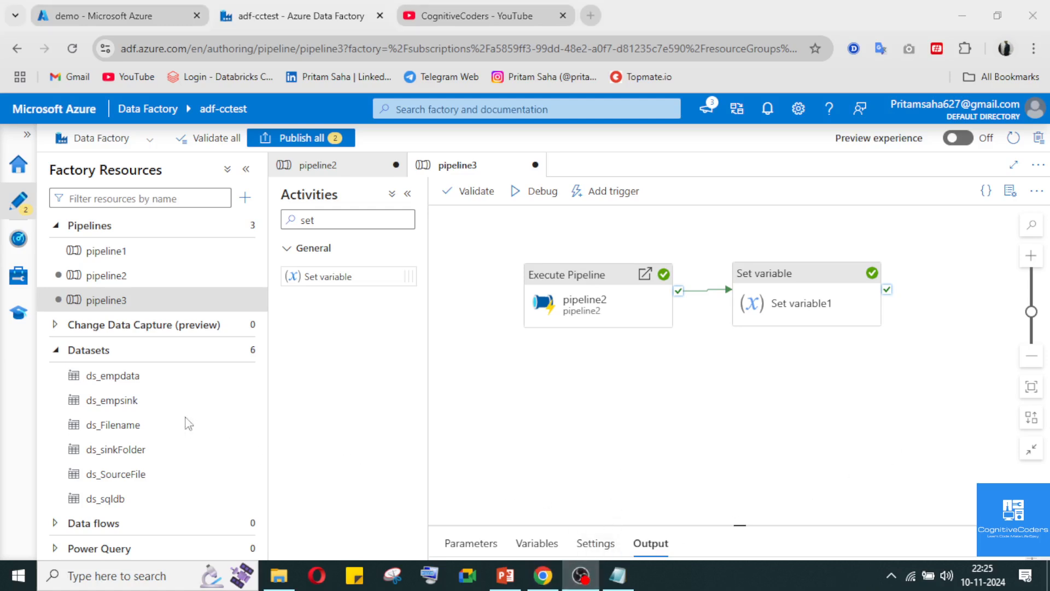
pyautogui.click(542, 575)
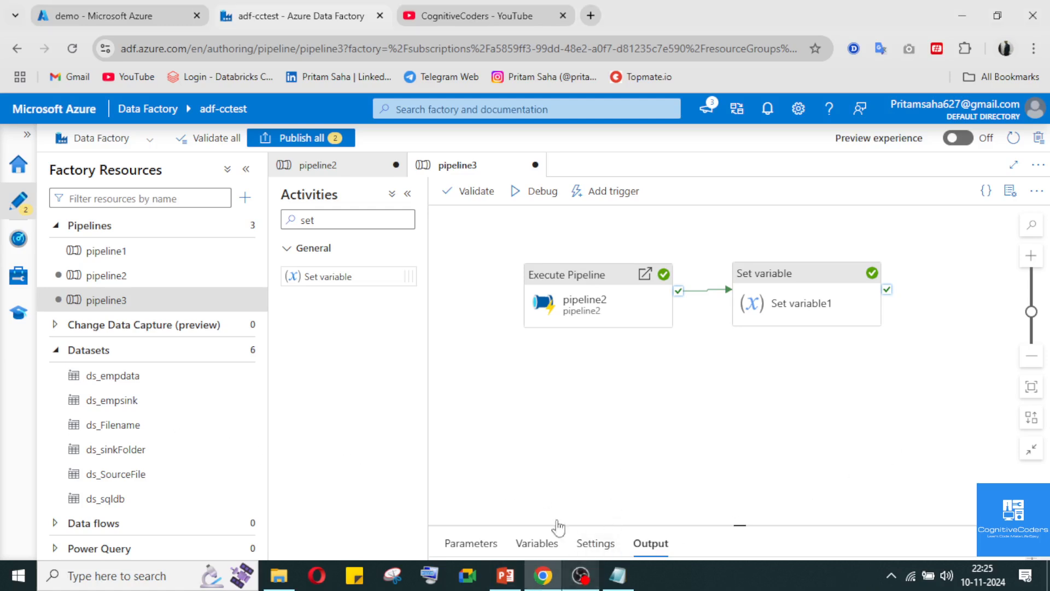
# Switch to the CognitiveCoders YouTube channel and browse its list of videos
pyautogui.click(465, 16)
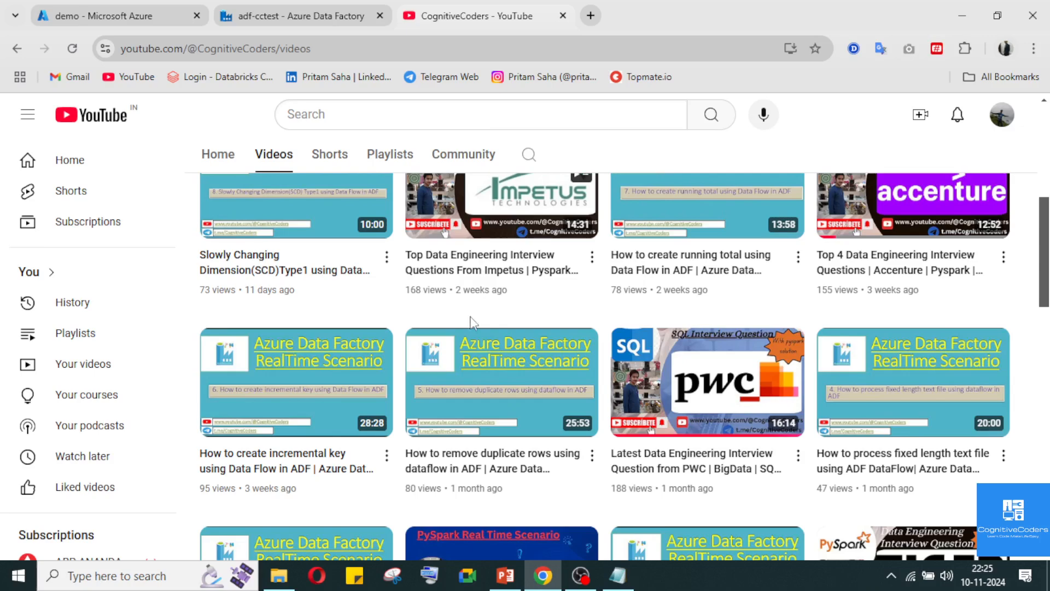
pyautogui.scroll(4, 475, 326)
pyautogui.scroll(-15, 475, 327)
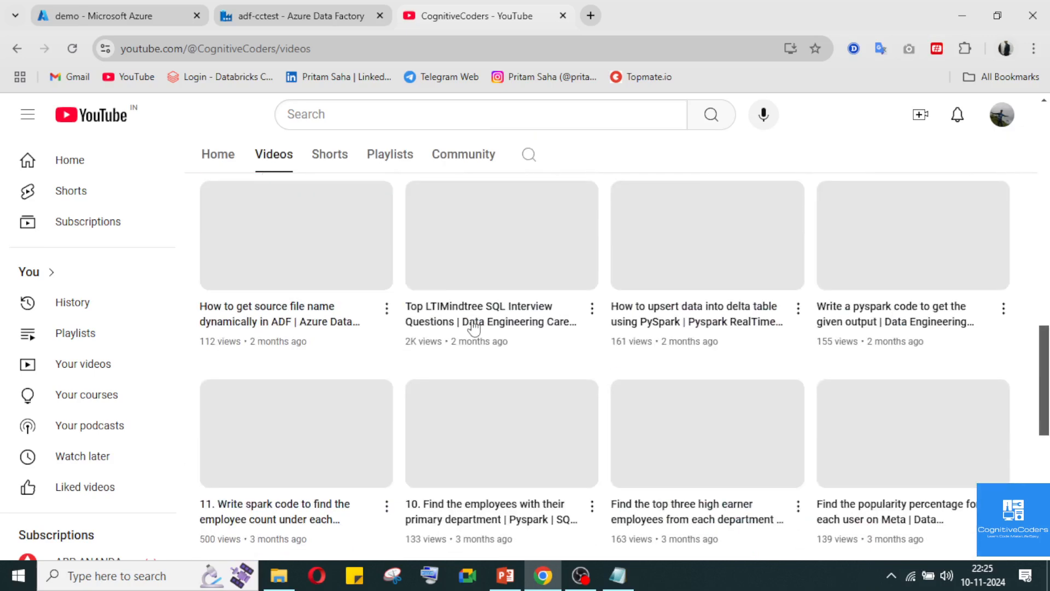
pyautogui.scroll(15, 474, 328)
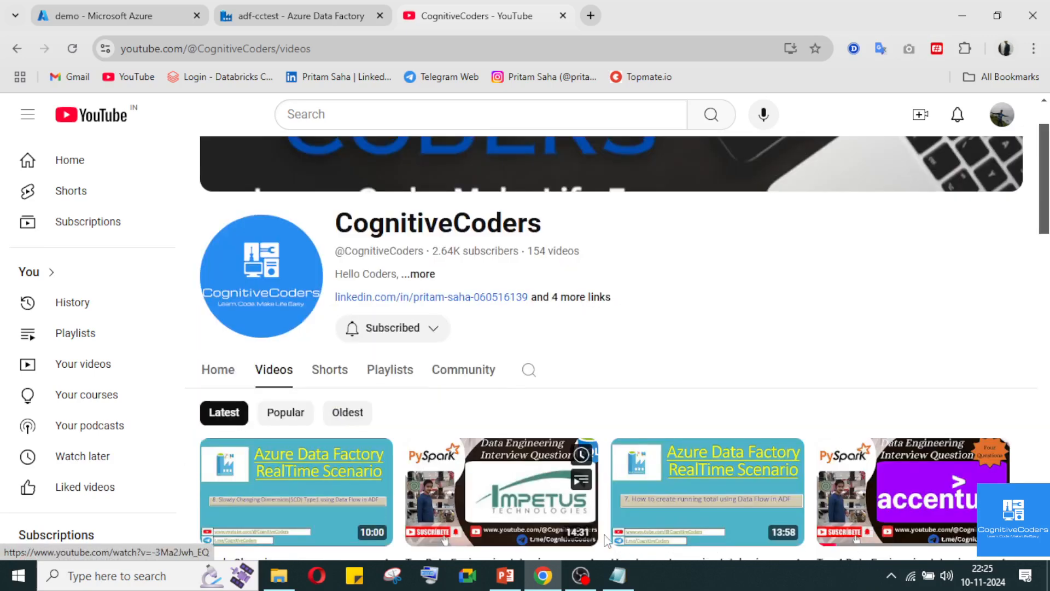